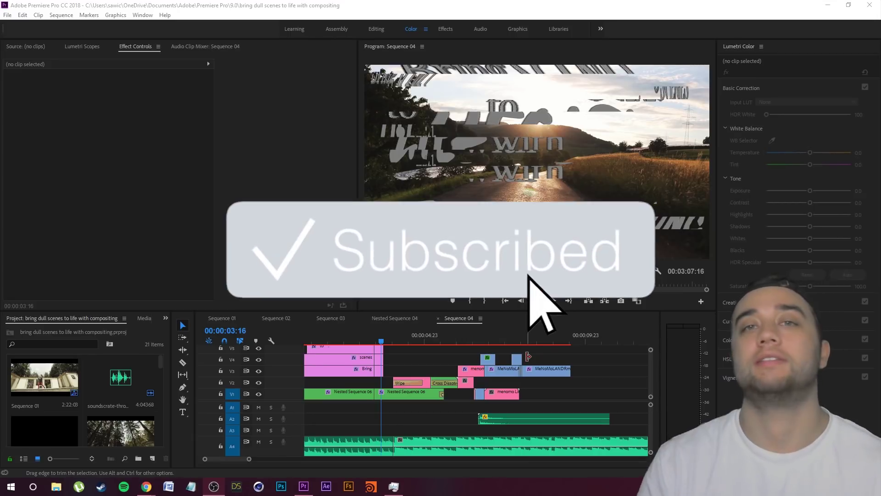
# - Play and scrub through the road shot with the composited bridge in Sequence 04
pyautogui.click(391, 342)
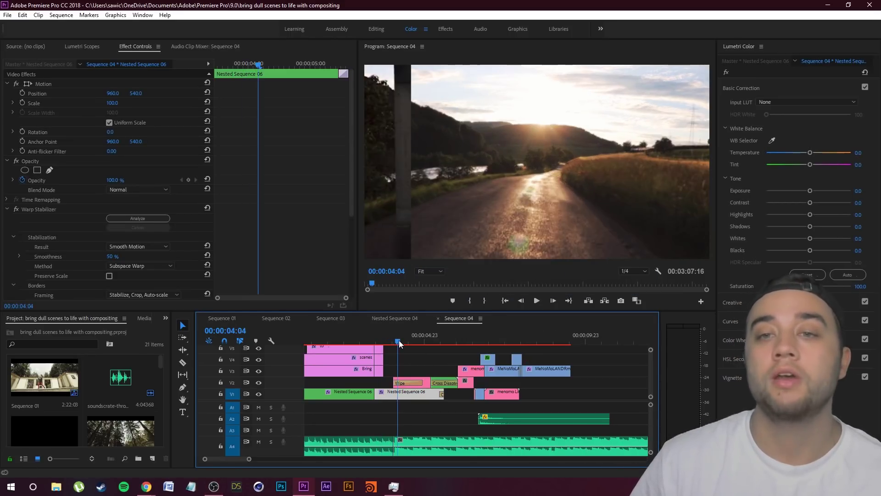
pyautogui.moveTo(390, 343); pyautogui.dragTo(388, 342)
pyautogui.click(444, 371)
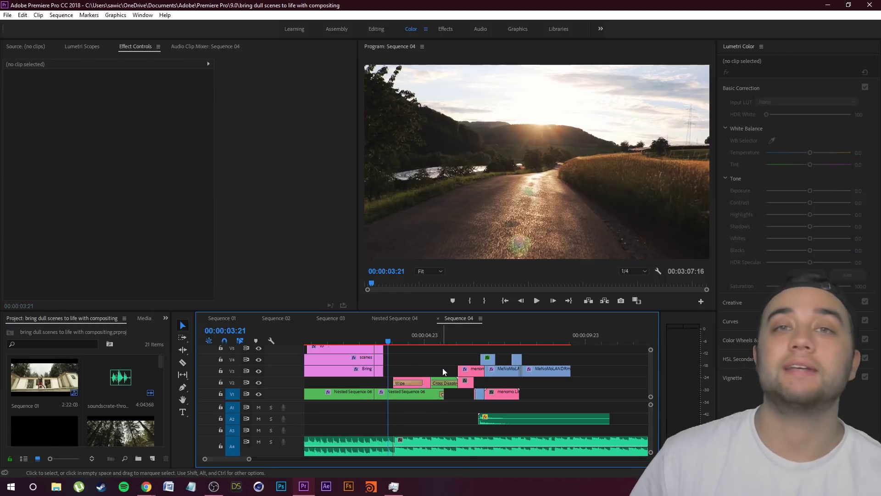
pyautogui.click(537, 301)
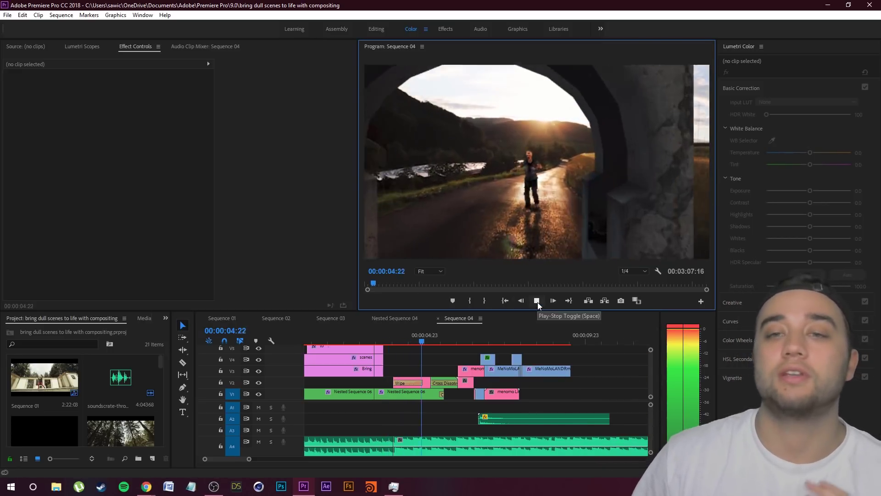
pyautogui.moveTo(392, 342); pyautogui.dragTo(409, 342)
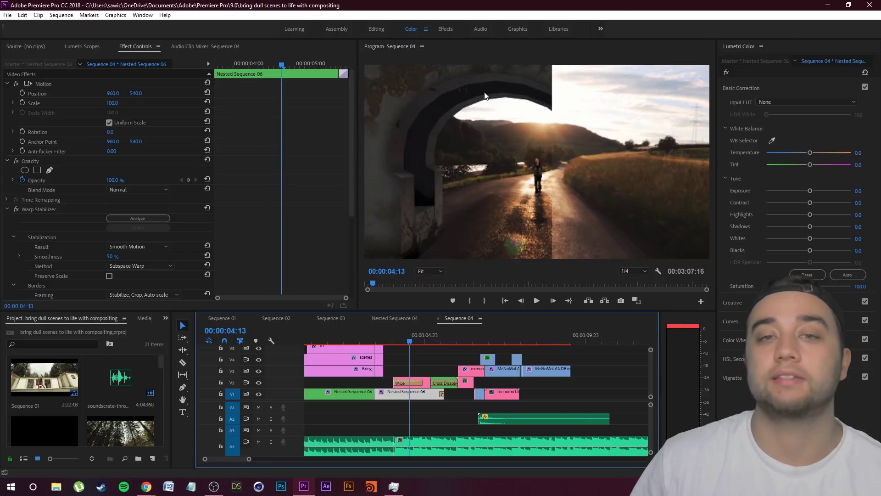
pyautogui.click(431, 360)
pyautogui.moveTo(412, 347); pyautogui.dragTo(417, 349)
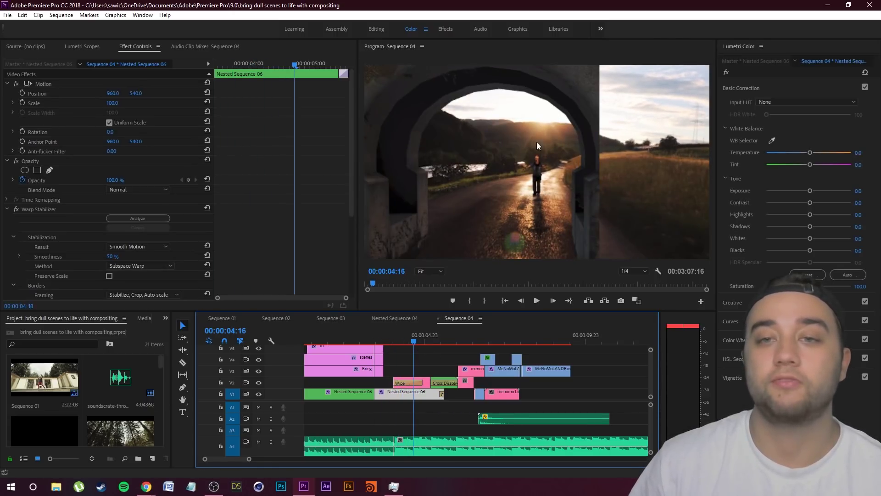
# - Preview the composited castle shot in Sequence 04
pyautogui.moveTo(422, 345); pyautogui.dragTo(466, 339)
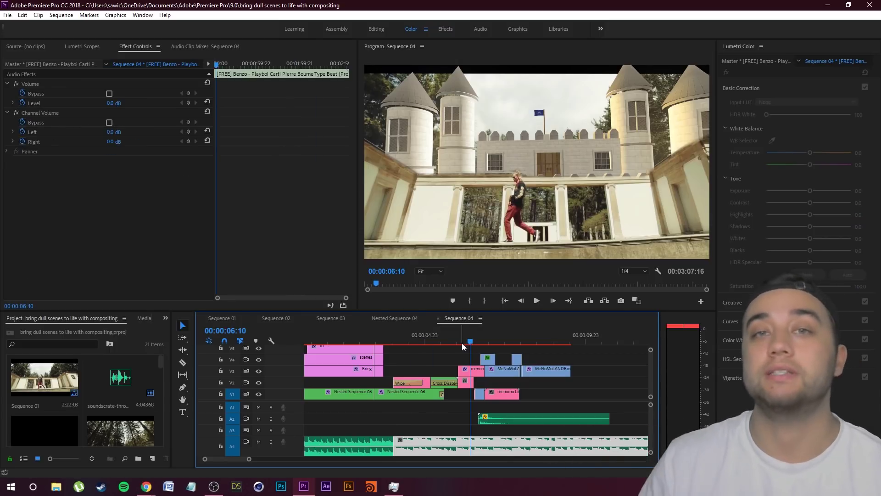
pyautogui.click(535, 303)
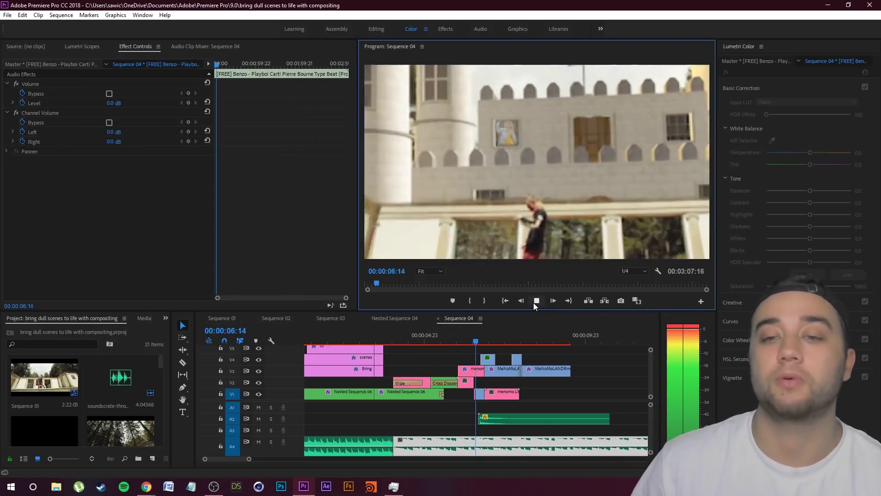
pyautogui.click(388, 341)
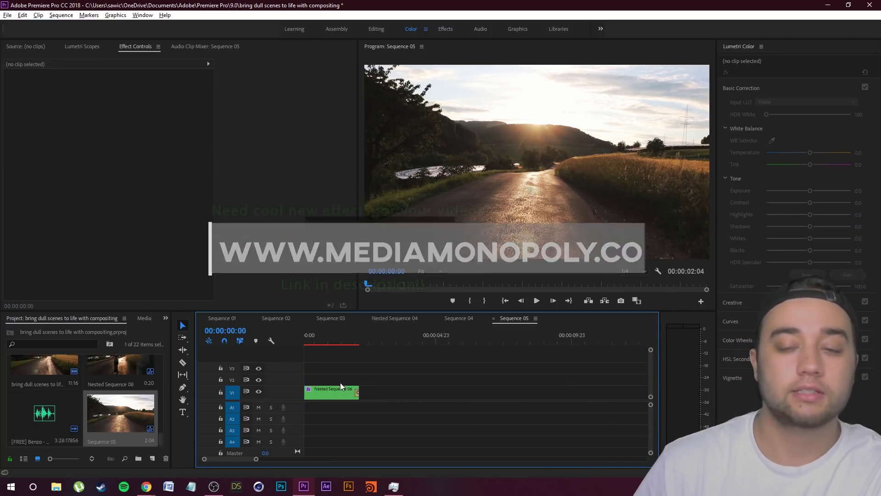
# - Play the nested road clip in Sequence 05 to review the raw footage
pyautogui.press('=')
pyautogui.press('space')
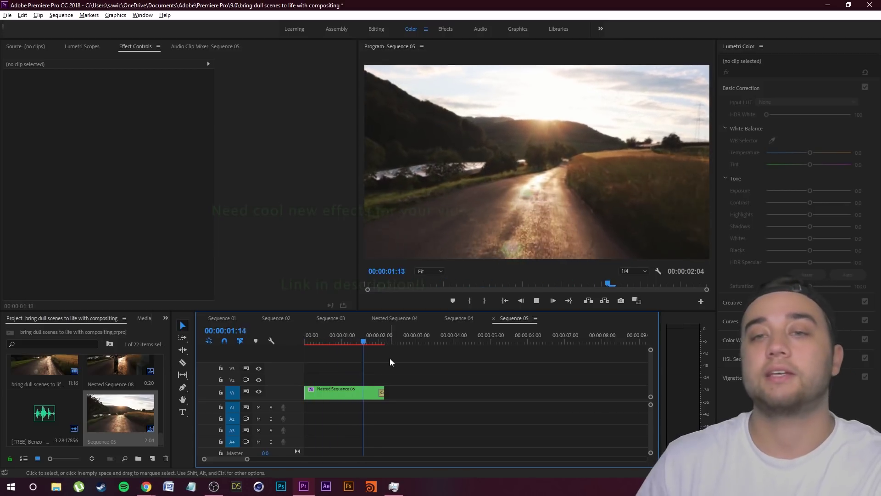
pyautogui.press('space')
pyautogui.press('d')
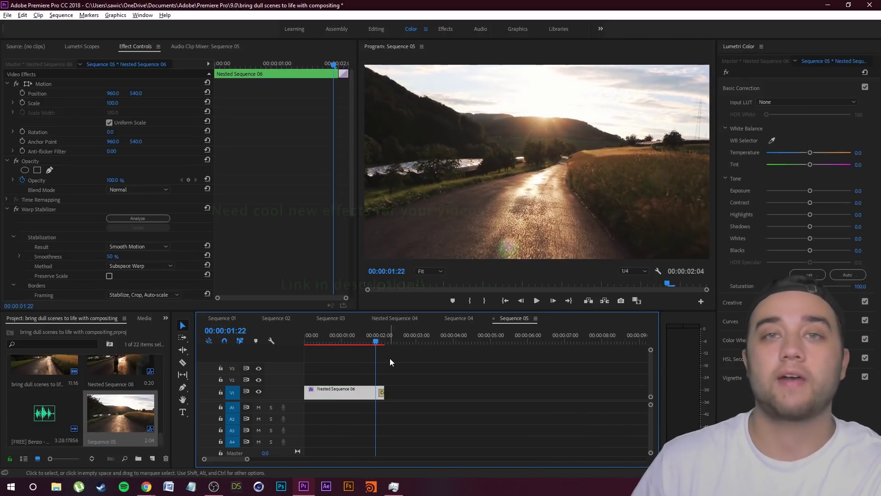
pyautogui.click(383, 379)
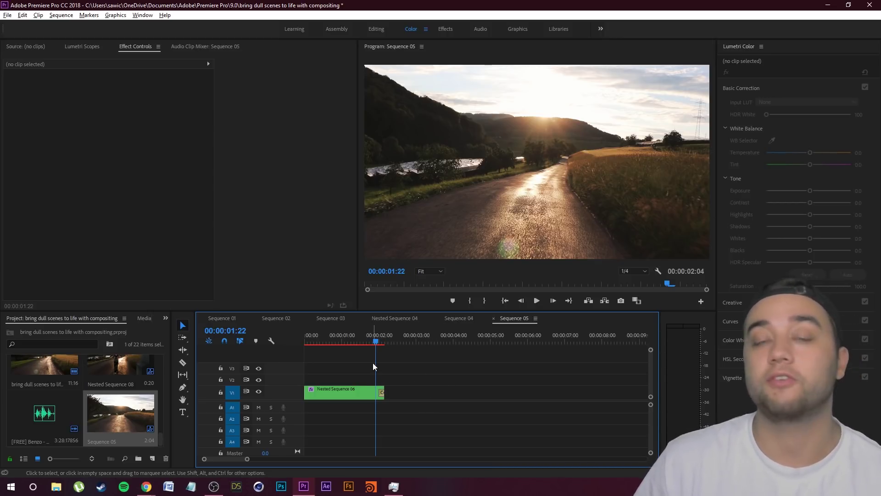
# - Check the export settings of Sequence 05 and place the rendered Sequence 04_7.mp4 from the Seagate Expansion drive on track V2
pyautogui.hotkey('ctrl', 'm')
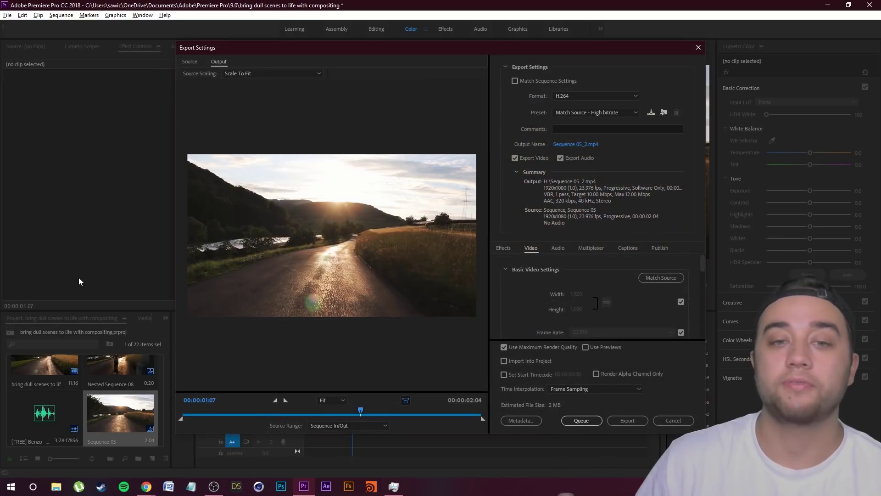
pyautogui.press('Escape')
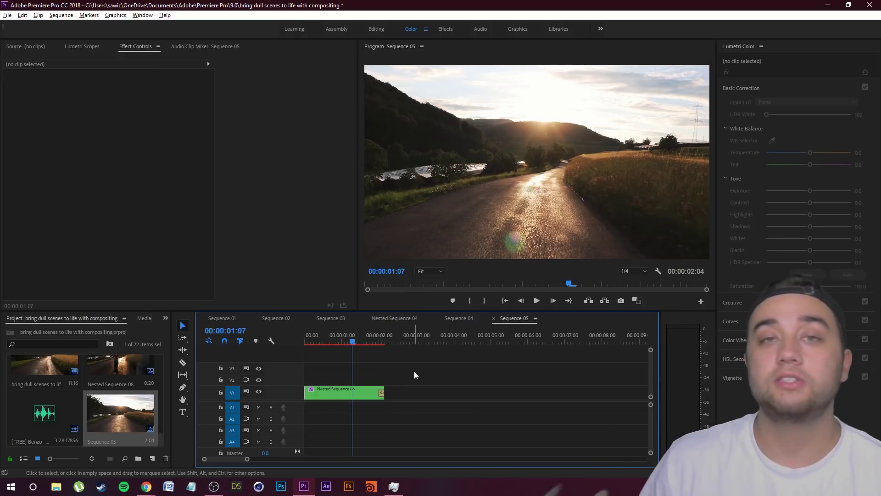
pyautogui.click(55, 488)
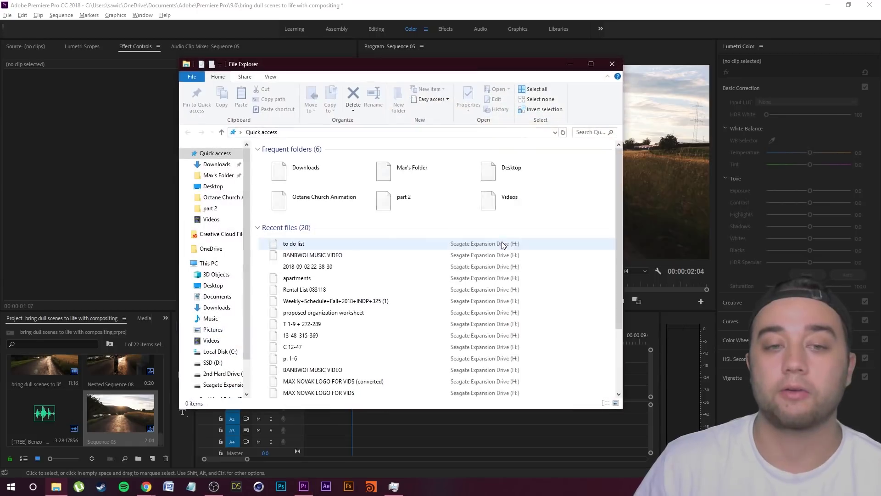
pyautogui.click(230, 384)
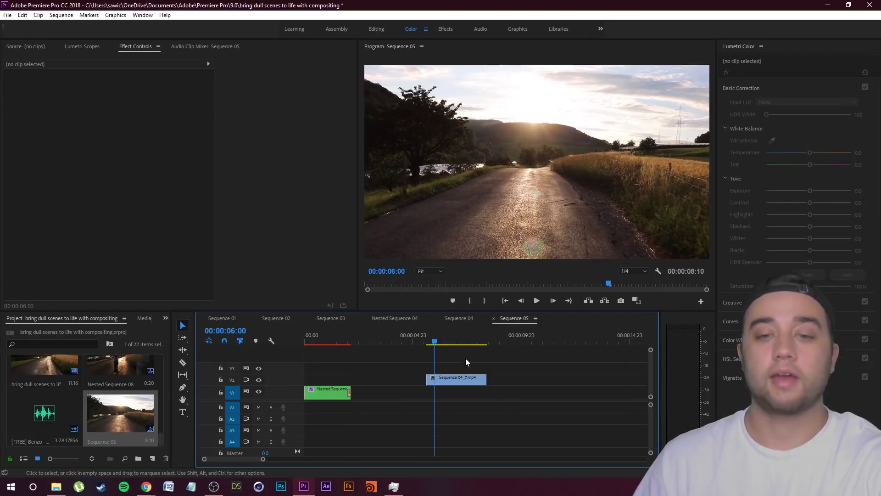
# - Save the project and replace the Sequence 04_7.mp4 clip with an After Effects composition
pyautogui.hotkey('ctrl', 's')
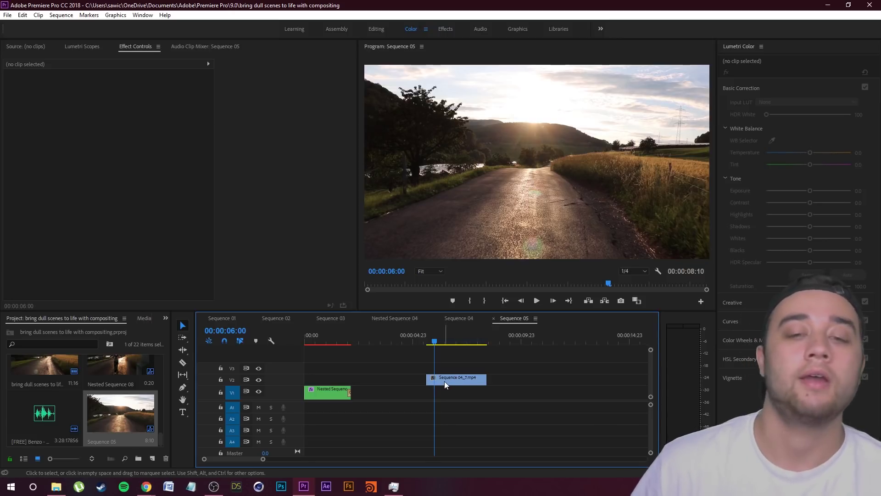
pyautogui.rightClick(453, 380)
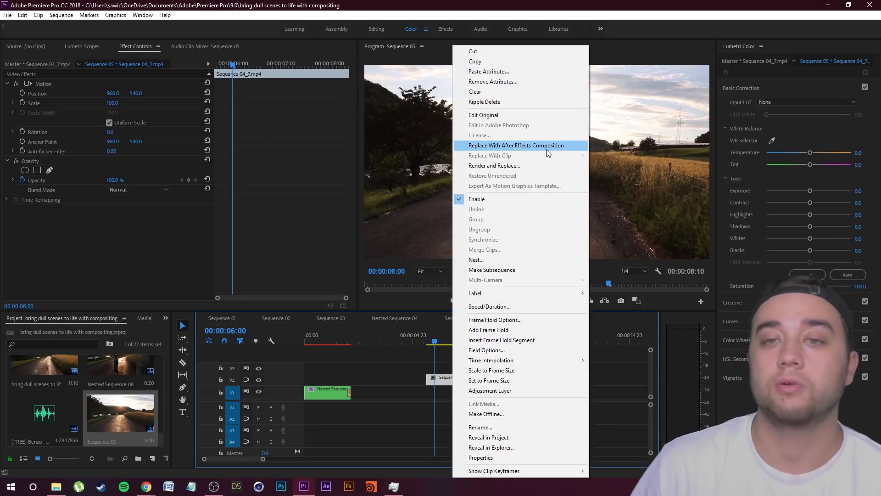
pyautogui.click(539, 150)
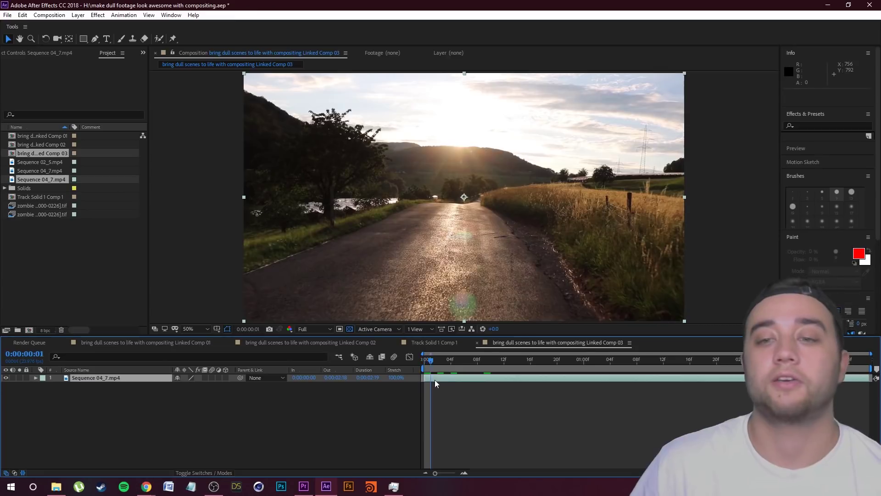
pyautogui.press('Home')
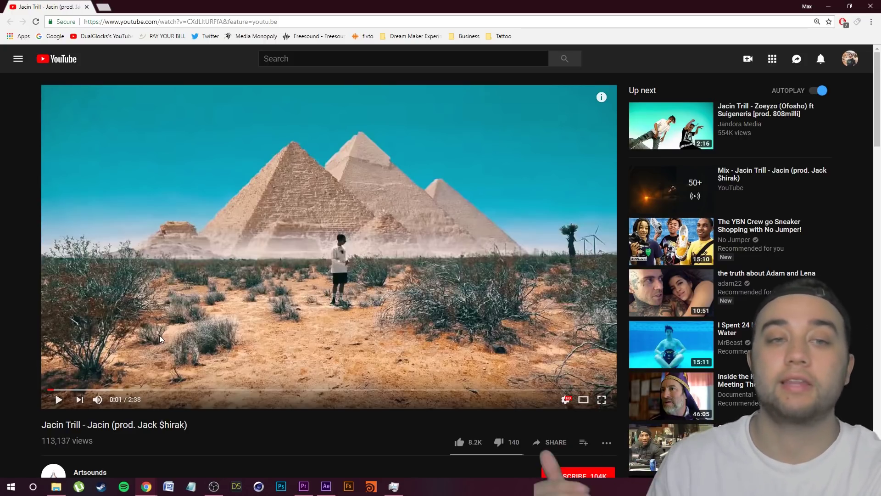
# - Switch to Chrome and watch the pyramid composite shot in the YouTube music video with the sound muted
pyautogui.click(59, 399)
pyautogui.press('m')
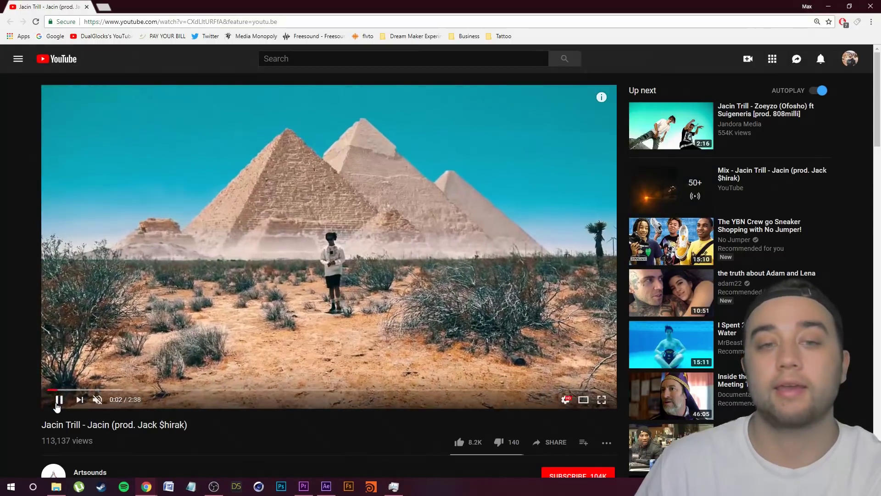
pyautogui.click(57, 403)
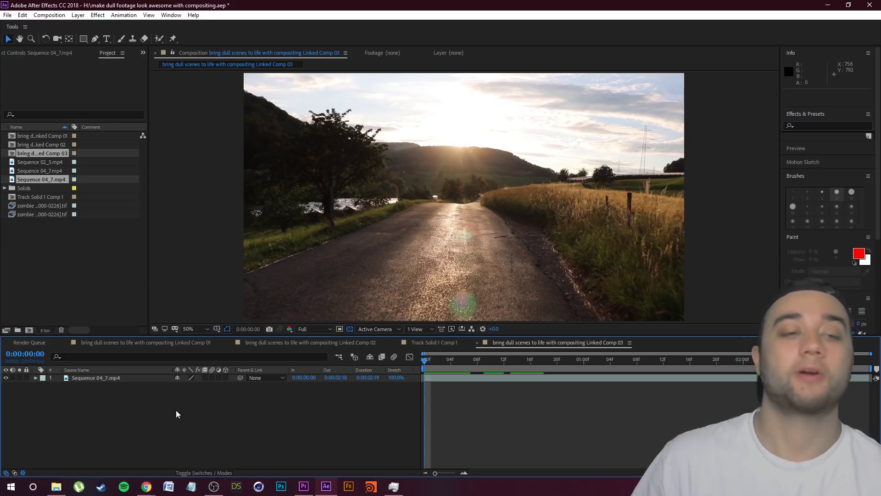
# - In After Effects, camera-track the Sequence 04_7.mp4 layer and show its 3D track points at 0:00:01:11
pyautogui.rightClick(80, 380)
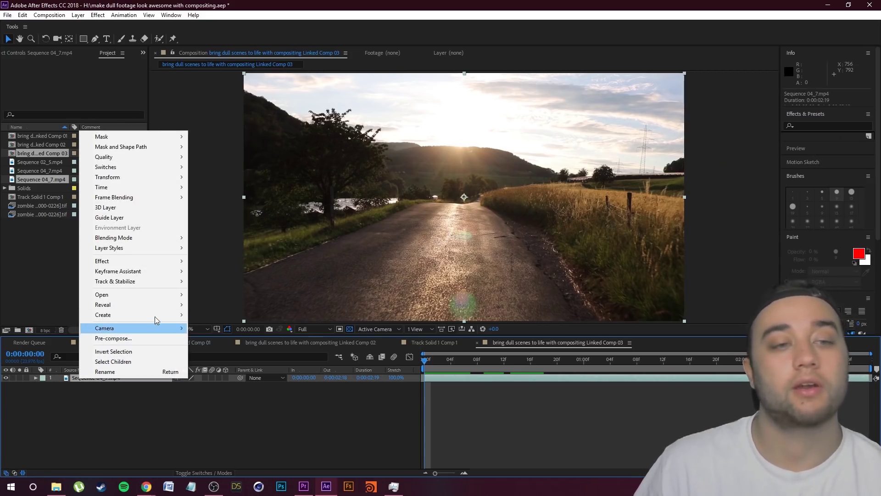
pyautogui.moveTo(165, 284)
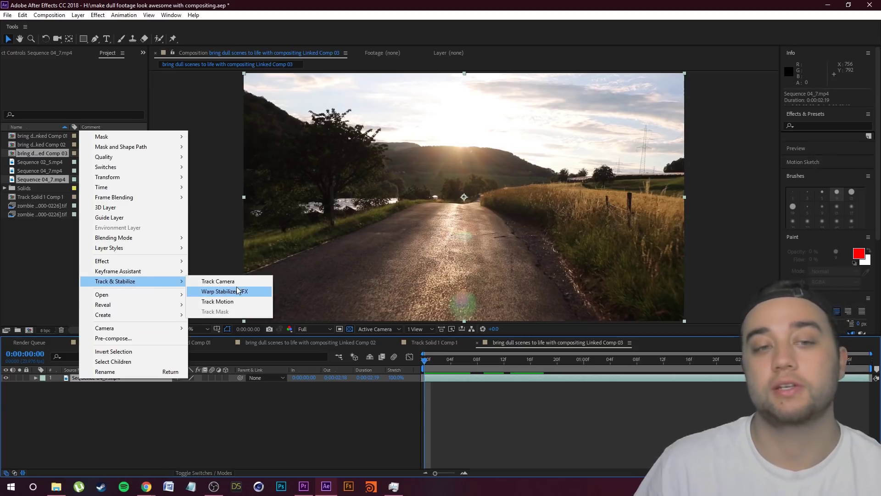
pyautogui.click(218, 281)
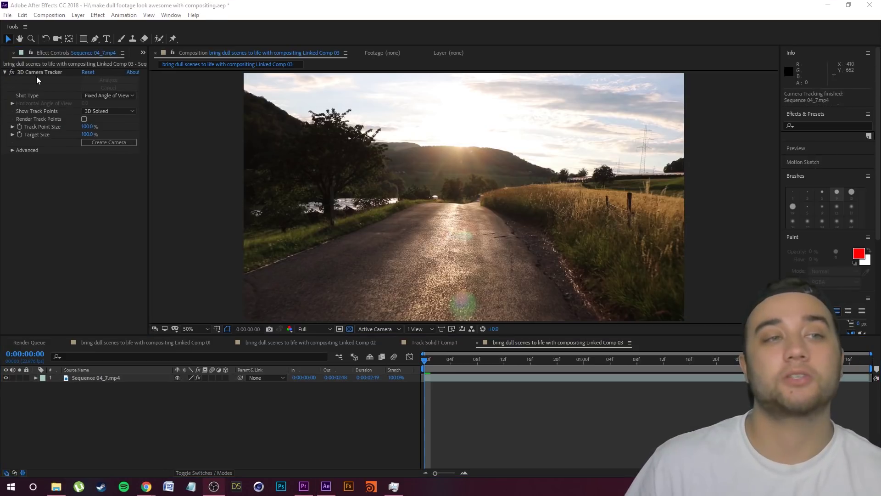
pyautogui.click(34, 74)
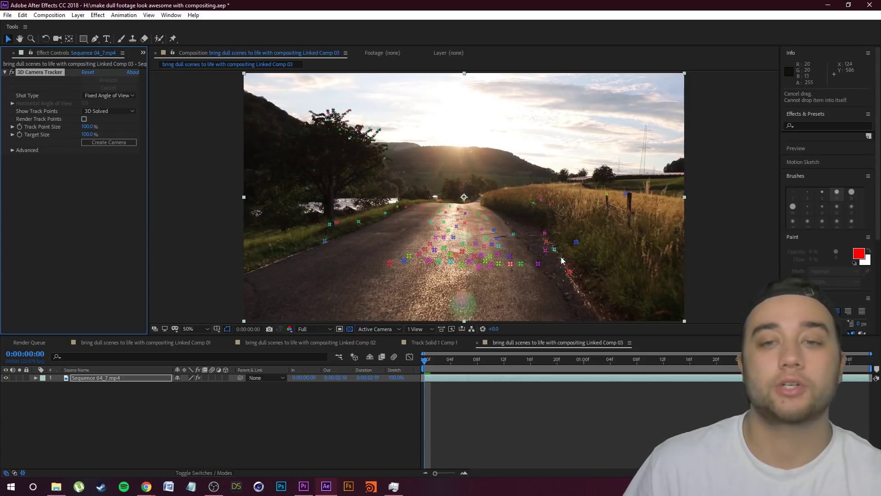
pyautogui.moveTo(426, 360); pyautogui.dragTo(657, 398)
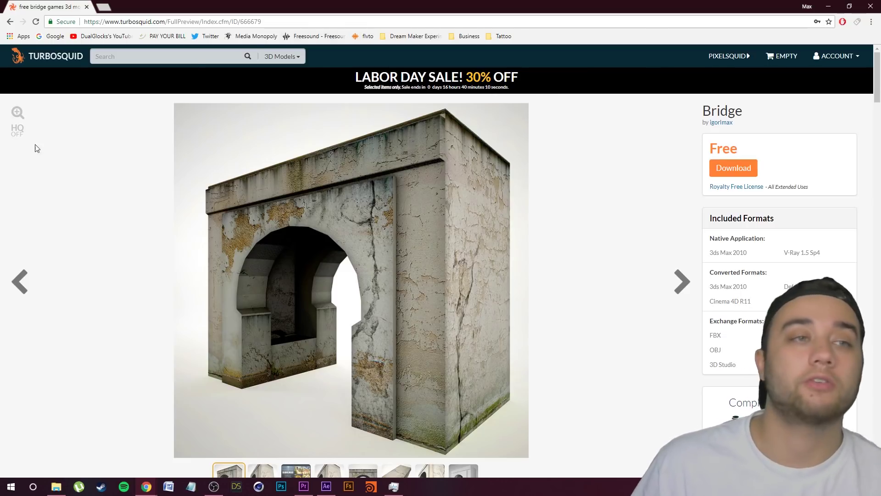
# - Switch to Chrome and examine the free Bridge model's TurboSquid page, including its description and included file formats
pyautogui.scroll(-1, 269, 276)
pyautogui.scroll(-8, 268, 272)
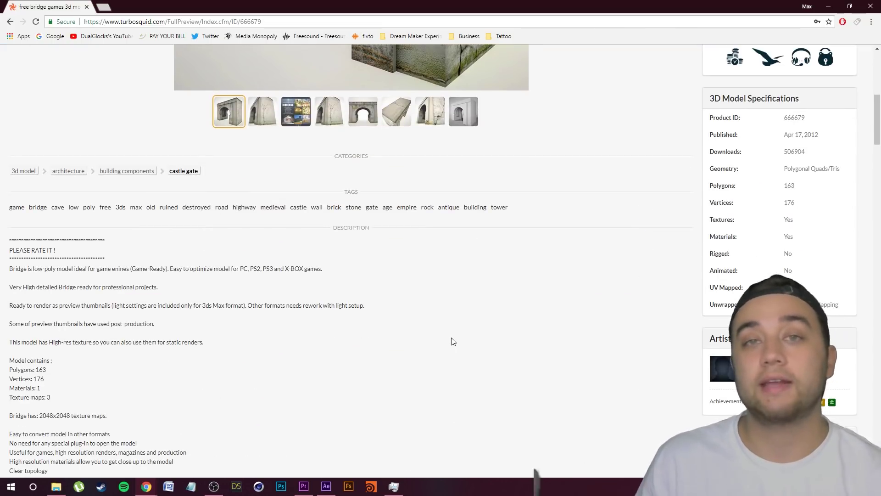
pyautogui.scroll(7, 520, 291)
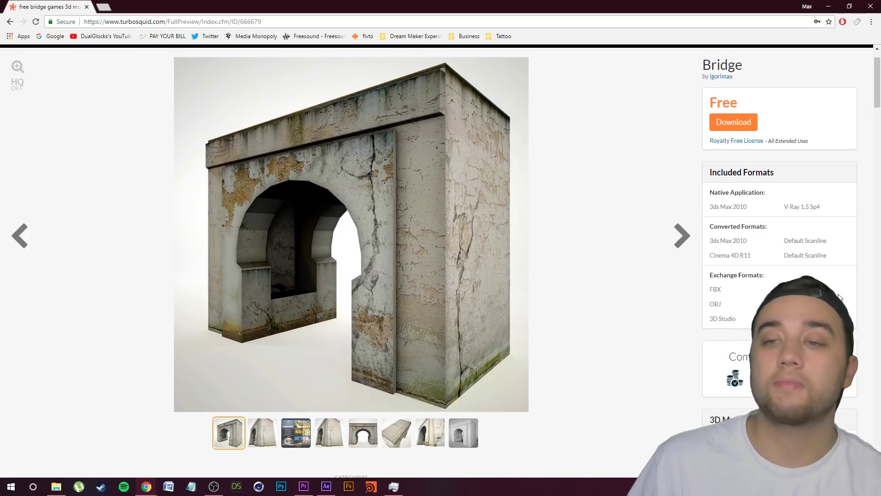
pyautogui.moveTo(724, 308); pyautogui.dragTo(703, 307)
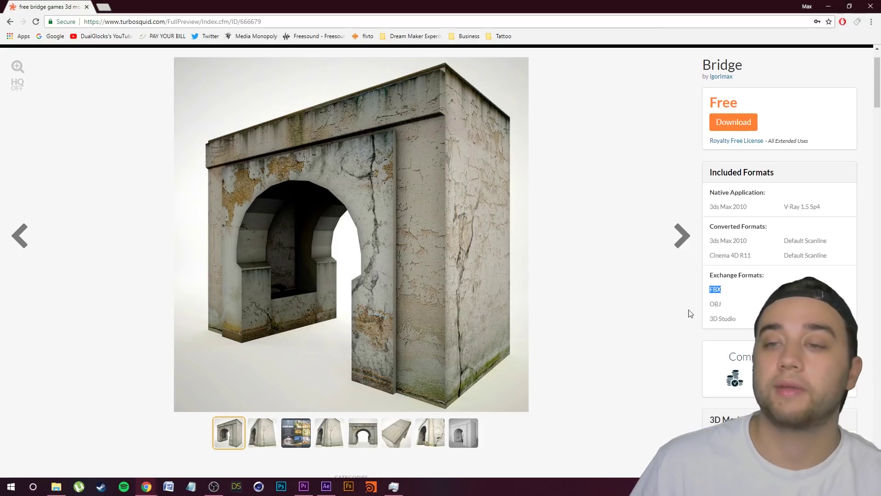
pyautogui.click(757, 256)
pyautogui.tripleClick(758, 255)
pyautogui.click(756, 254)
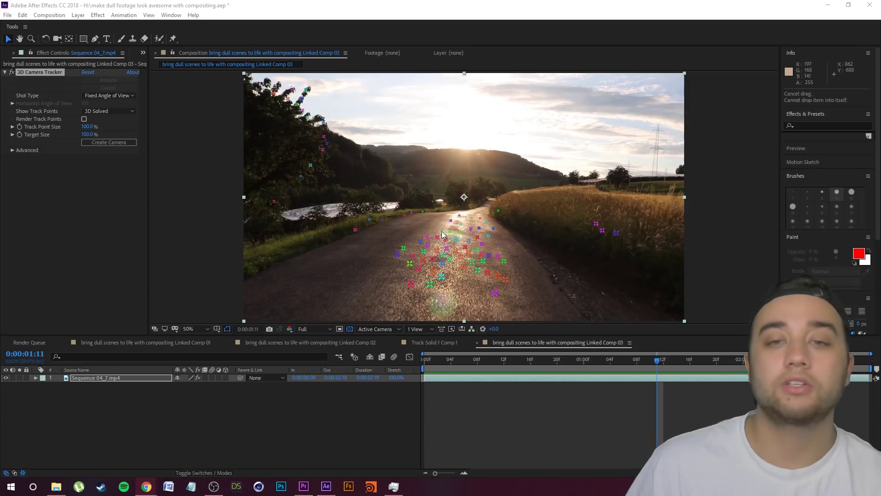
# - Back in After Effects, create a solid and camera from the track points on the road at 0:00:01:14
pyautogui.moveTo(646, 372); pyautogui.dragTo(676, 373)
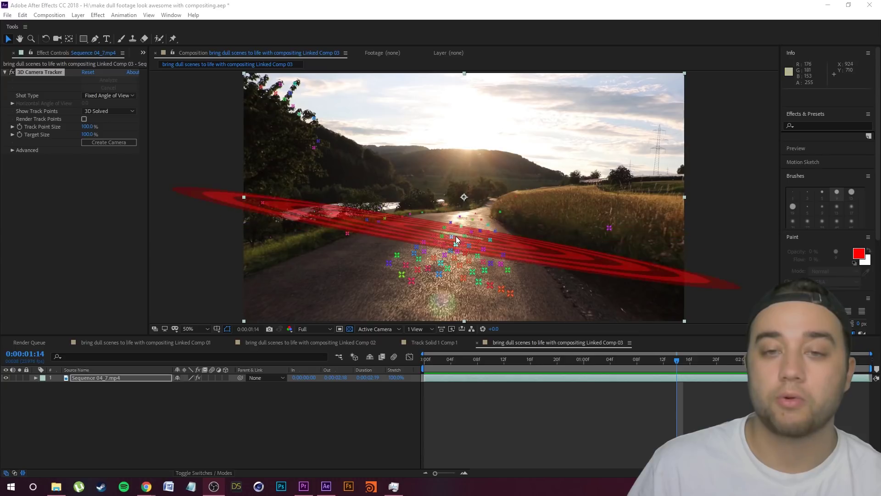
pyautogui.rightClick(455, 230)
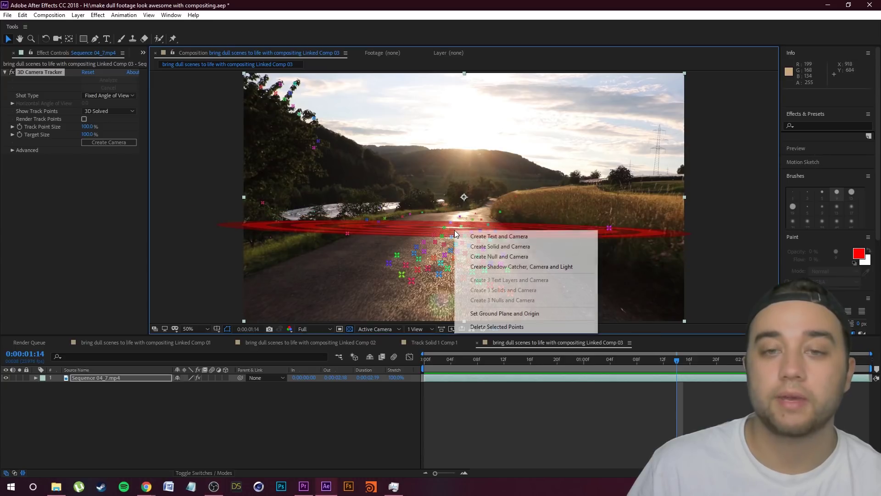
pyautogui.click(491, 248)
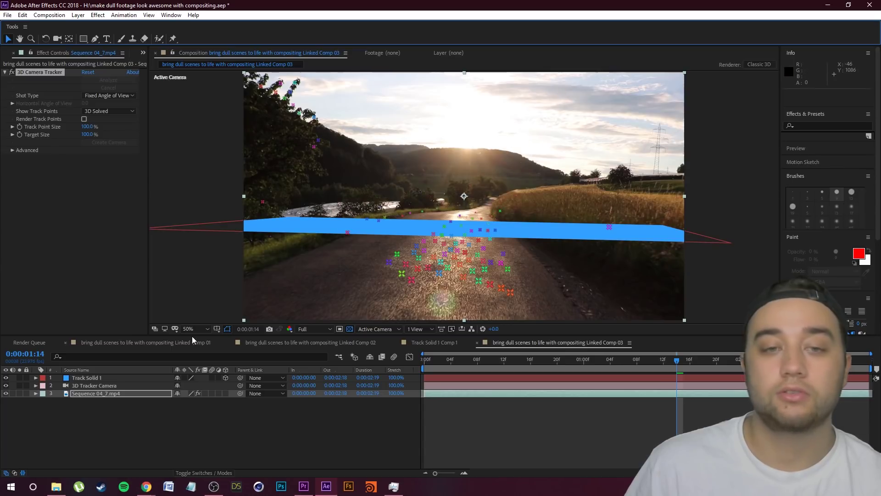
pyautogui.click(29, 192)
pyautogui.click(271, 248)
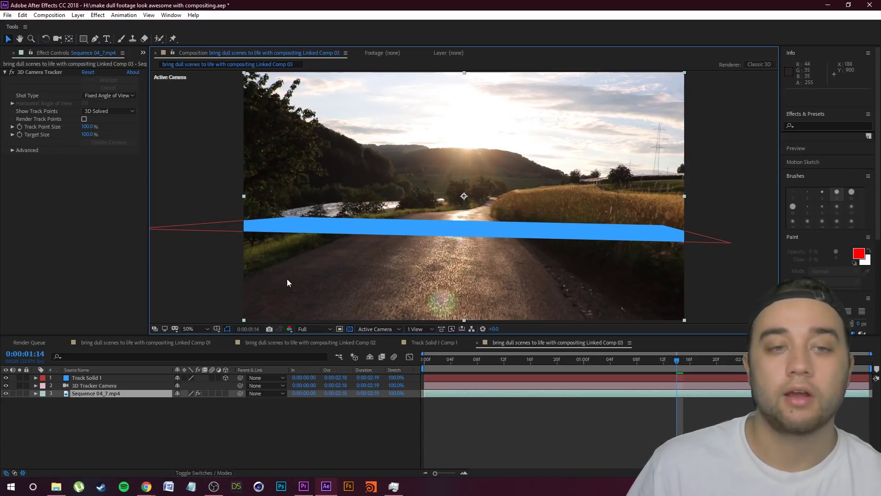
# - Narrow Track Solid 1 to about 25% on its second scale axis to fit the road, and expand its layer properties
pyautogui.click(82, 378)
pyautogui.moveTo(730, 247); pyautogui.dragTo(486, 251)
pyautogui.click(36, 378)
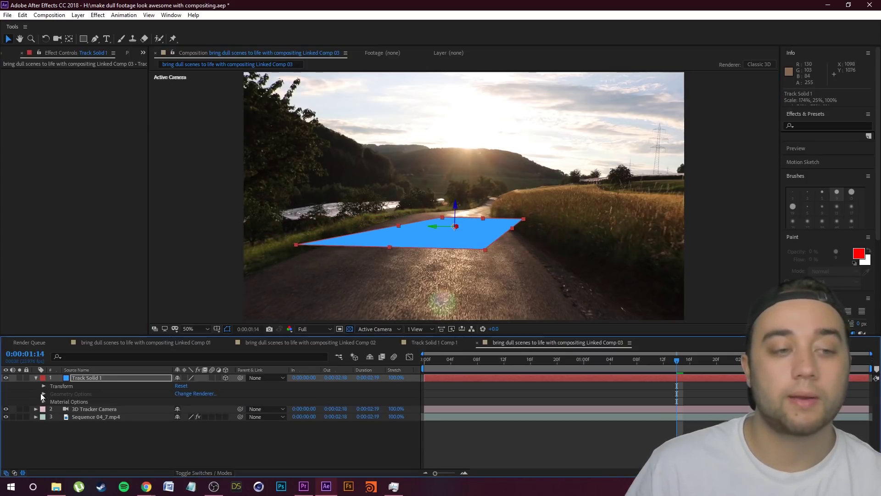
# - Align Track Solid 1 with the road by setting its Z Rotation to -5° and its position to 938.4, 580.2, -693.7
pyautogui.click(43, 386)
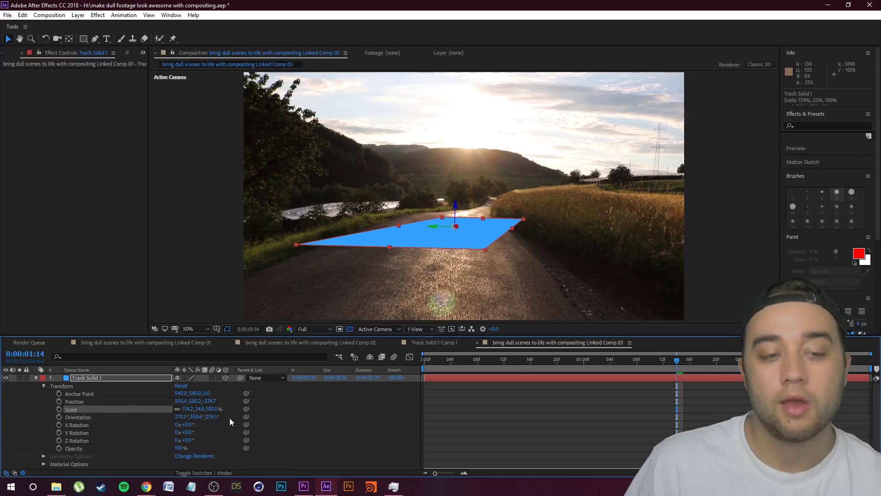
pyautogui.moveTo(186, 424); pyautogui.dragTo(229, 432)
pyautogui.hotkey('ctrl', 'z')
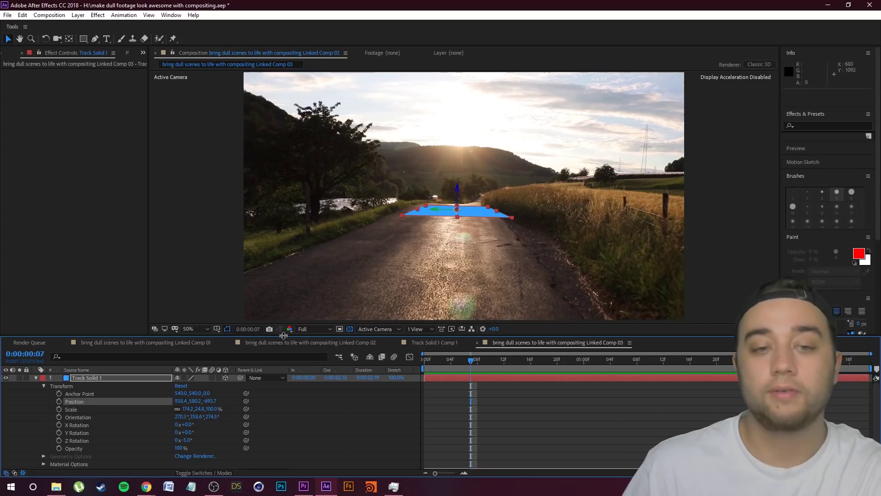
# - Lower the composition preview resolution to Third, scrub the footage to check the solid's tracking, and collapse Track Solid 1's properties
pyautogui.click(324, 329)
pyautogui.click(314, 371)
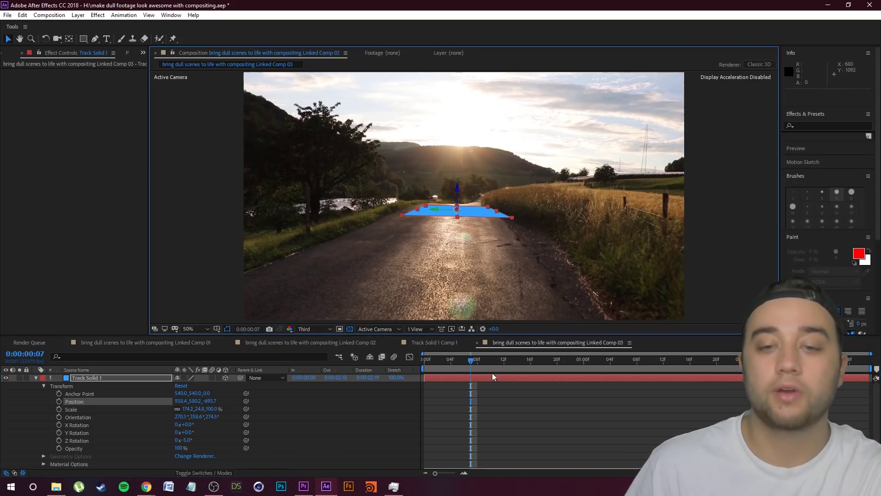
pyautogui.moveTo(511, 361); pyautogui.dragTo(624, 376)
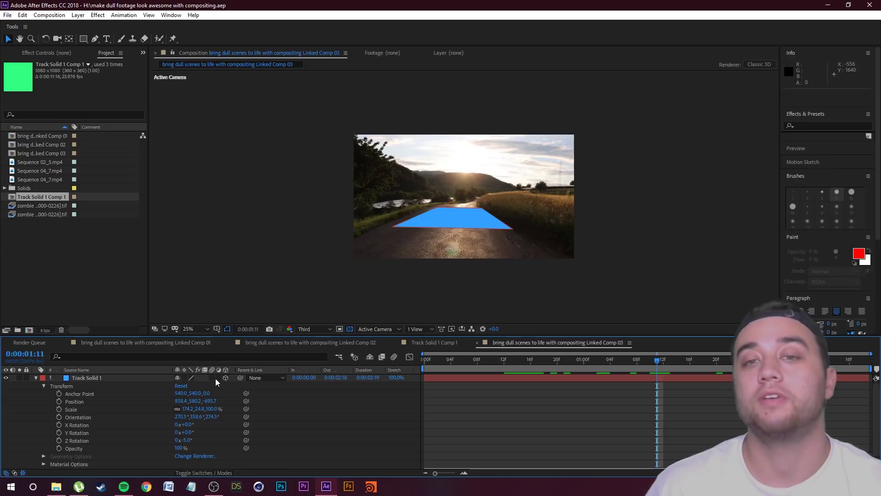
pyautogui.click(37, 379)
pyautogui.moveTo(658, 363); pyautogui.dragTo(647, 379)
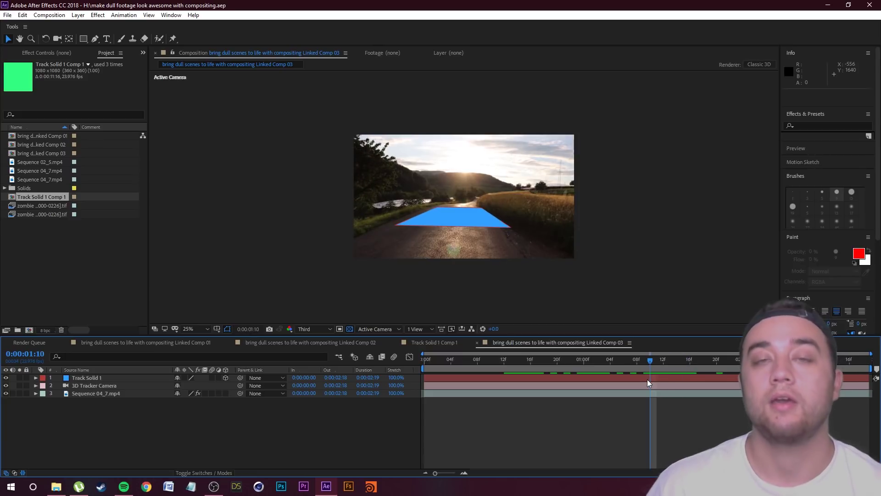
# - Create a 1920 x 1080 px black solid named Arch and apply the Video Copilot Element effect to it
pyautogui.rightClick(98, 427)
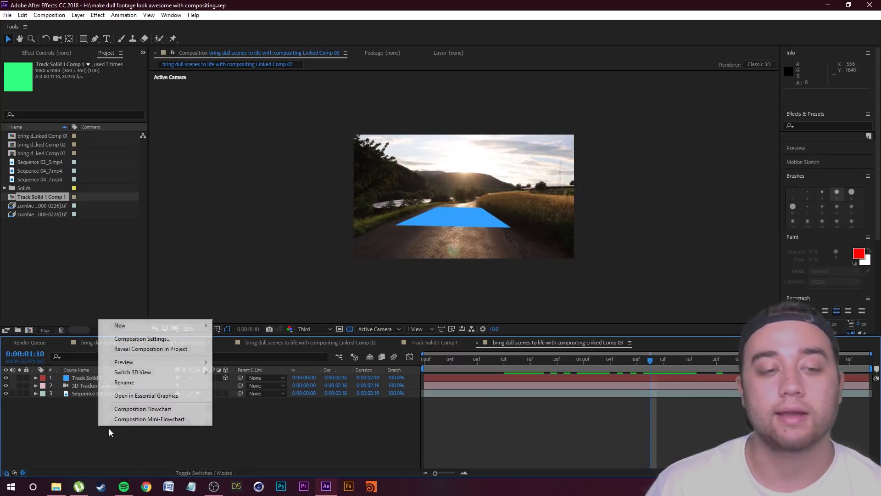
pyautogui.moveTo(160, 328)
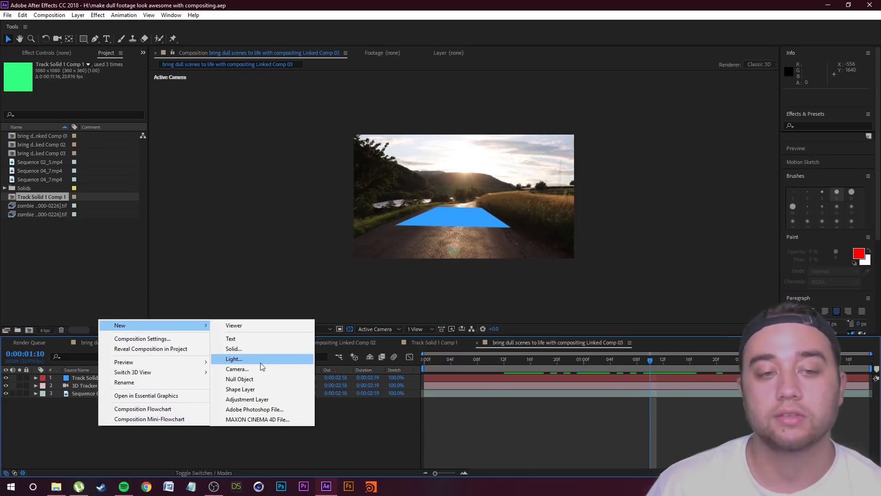
pyautogui.click(252, 350)
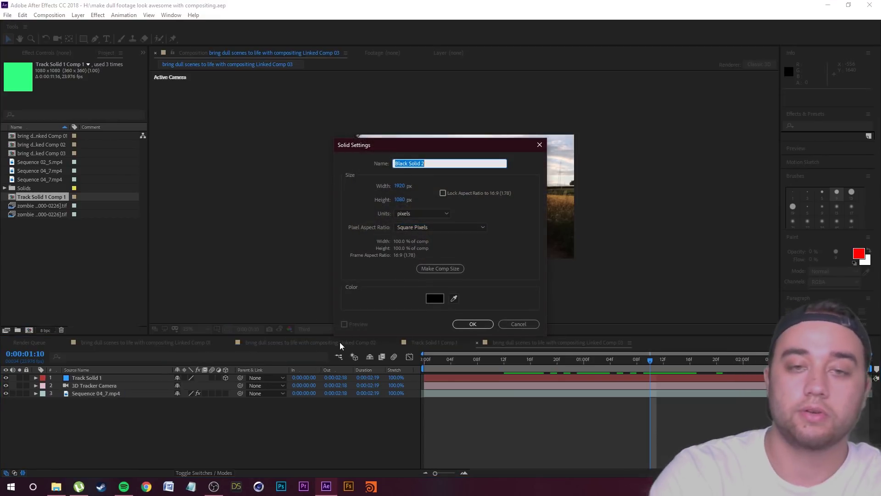
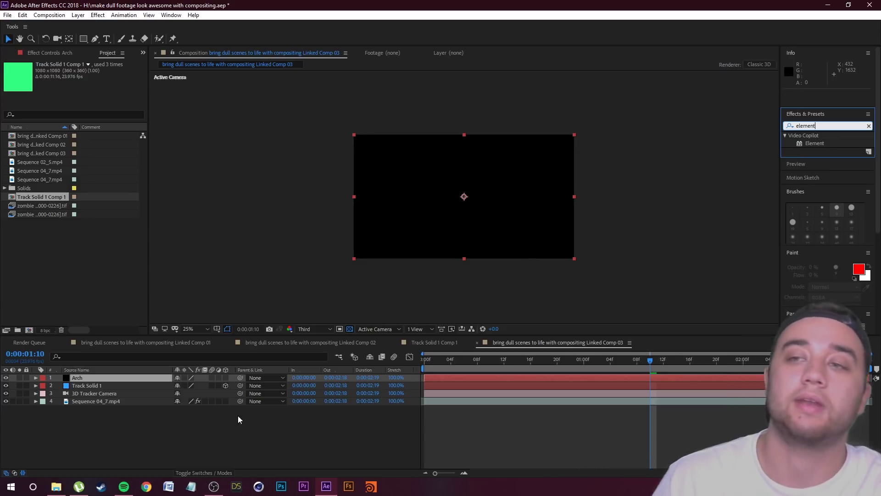
pyautogui.moveTo(815, 143); pyautogui.dragTo(111, 379)
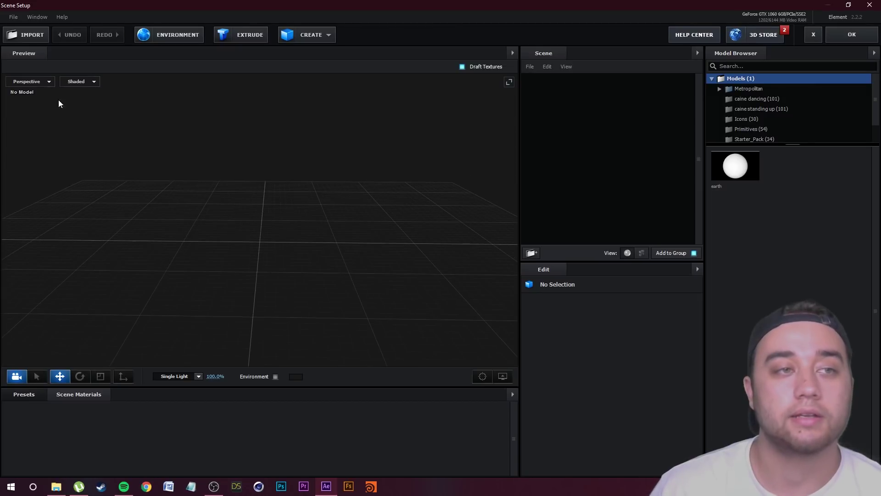
# - Import the C4D Bridge model into the Element scene with the default import preferences
pyautogui.click(37, 34)
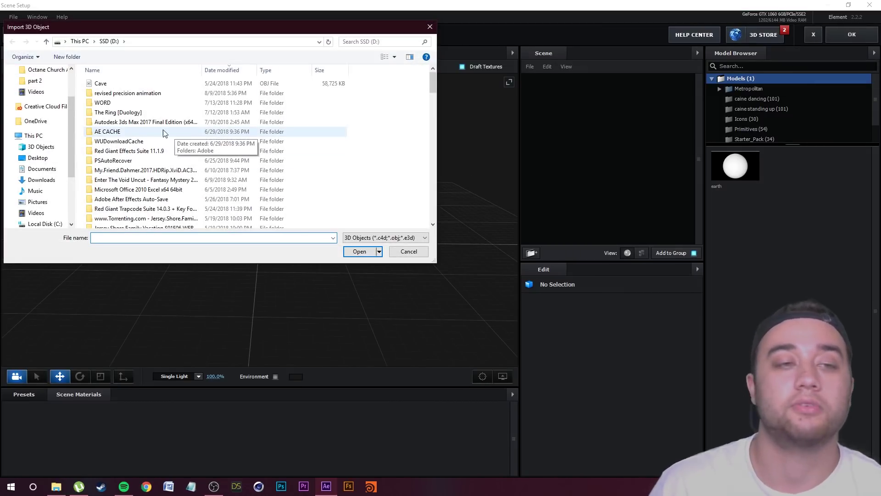
pyautogui.scroll(-4, 178, 140)
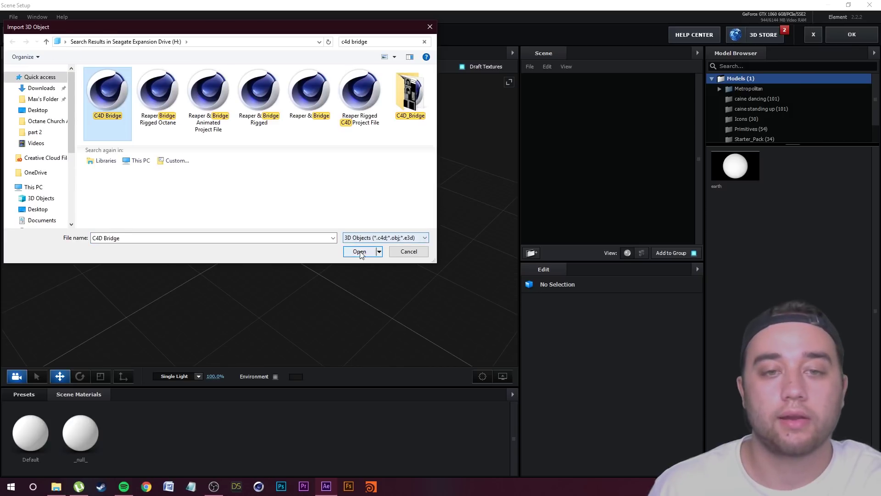
pyautogui.click(360, 251)
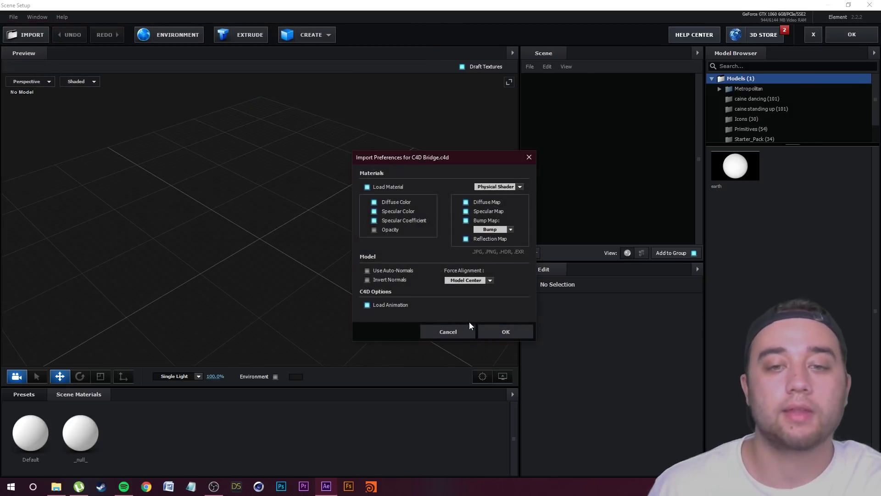
pyautogui.click(506, 332)
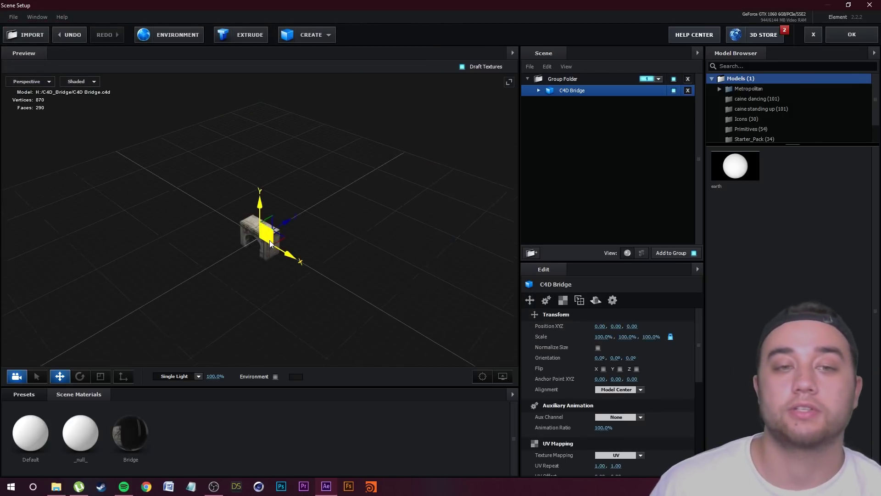
# - Normalize the size of the C4D Bridge model and inspect it from several angles
pyautogui.moveTo(180, 283); pyautogui.dragTo(202, 278)
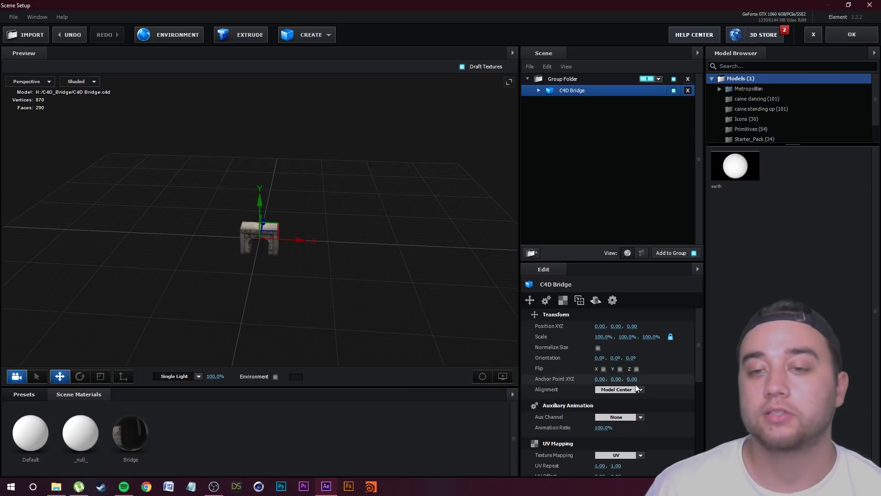
pyautogui.click(598, 347)
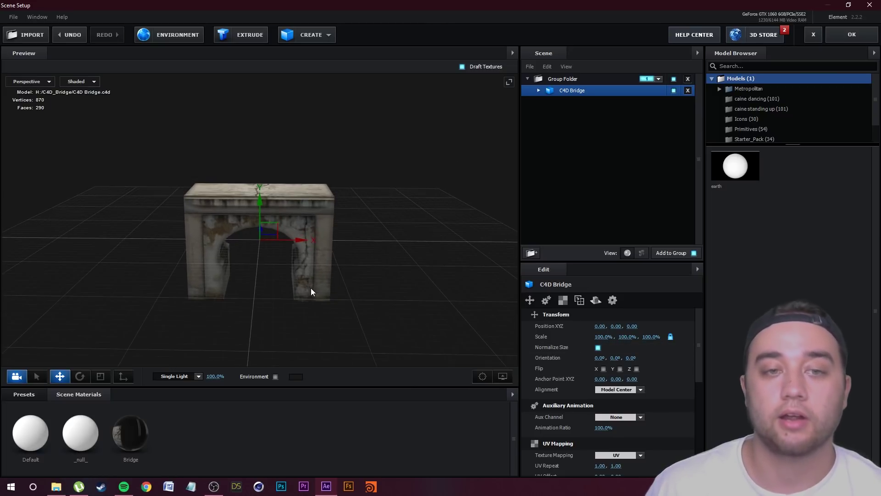
pyautogui.scroll(2, 227, 205)
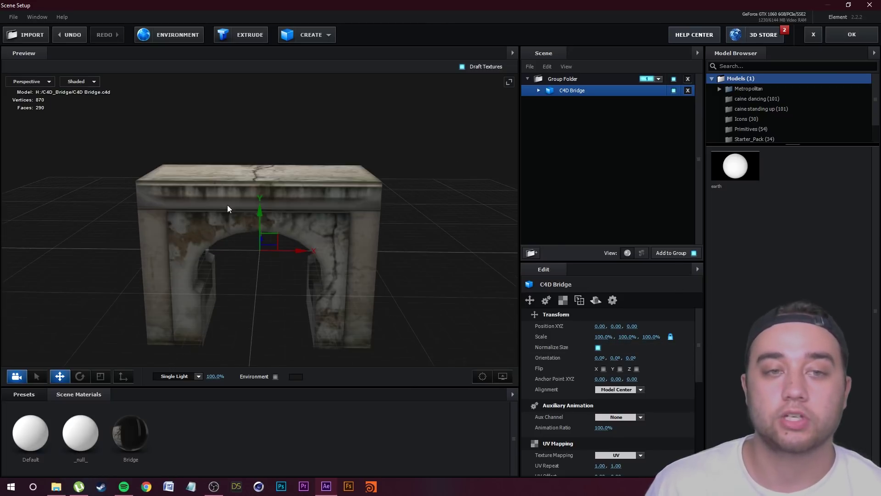
pyautogui.moveTo(227, 204); pyautogui.dragTo(358, 191)
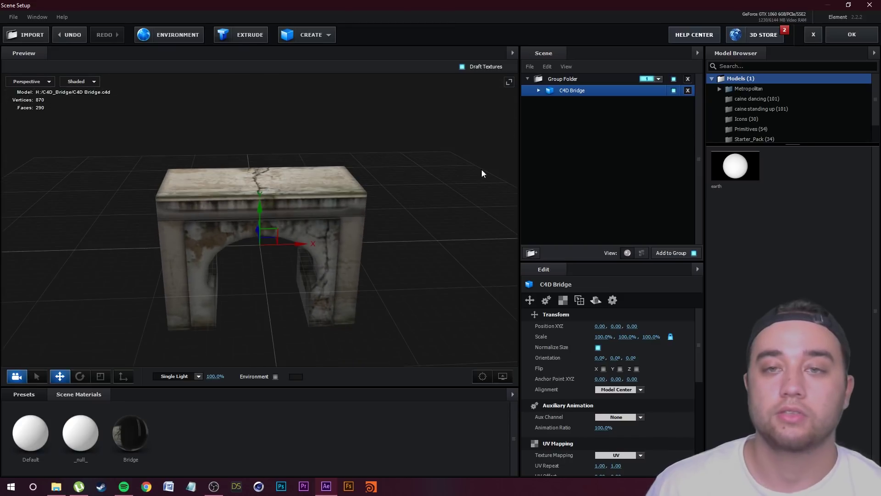
# - Load Bump Map from the C4D_Bridge folder as the Bridge material's Normal Bump texture, inspect the surface, and accept the scene setup
pyautogui.click(540, 90)
pyautogui.click(581, 102)
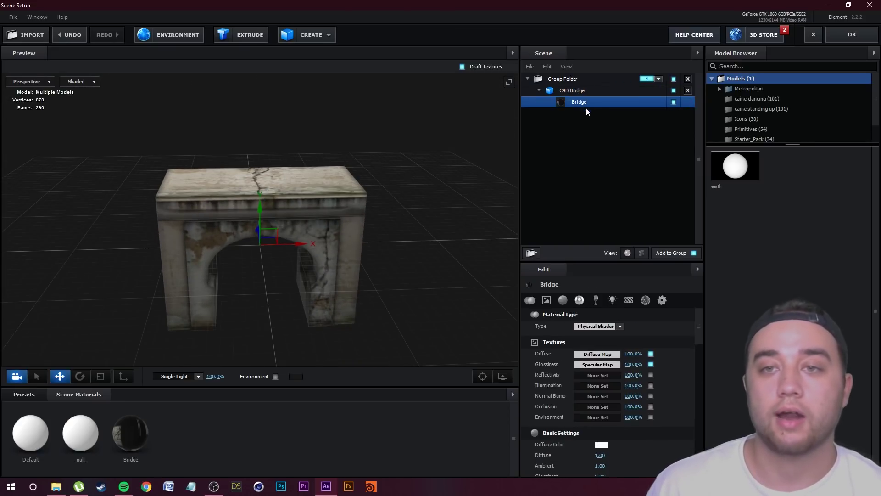
pyautogui.scroll(-1, 556, 389)
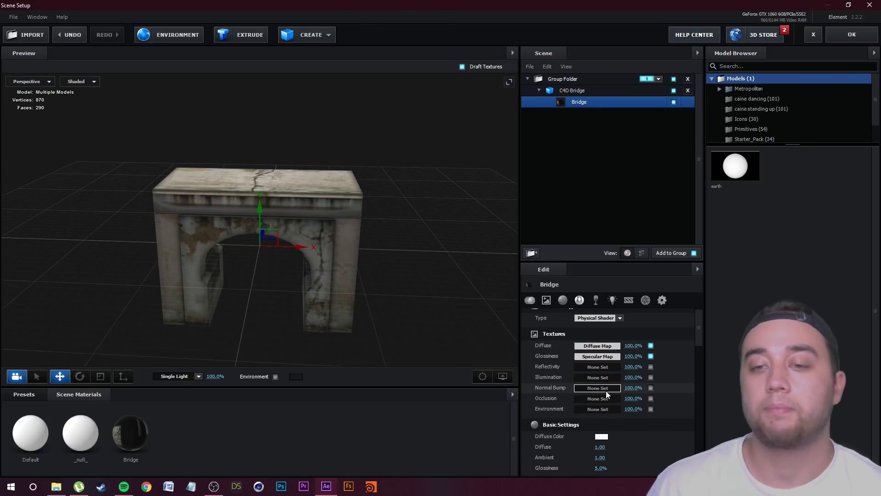
pyautogui.scroll(3, 392, 153)
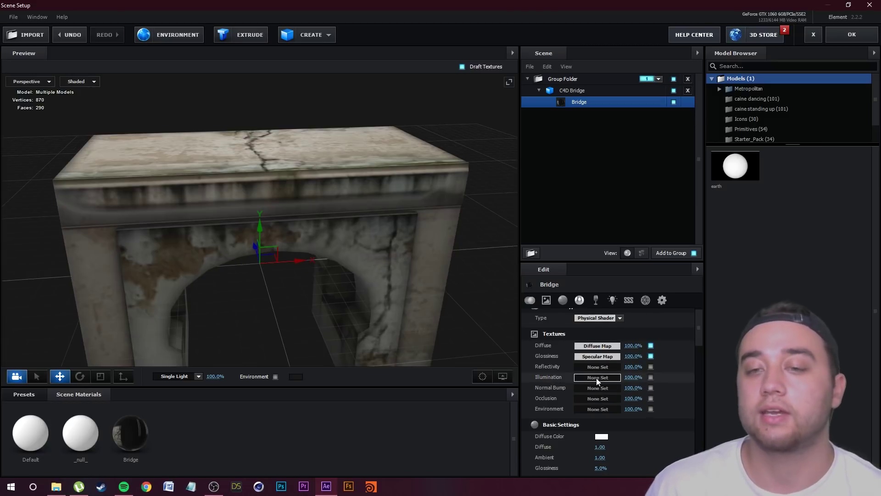
pyautogui.click(599, 387)
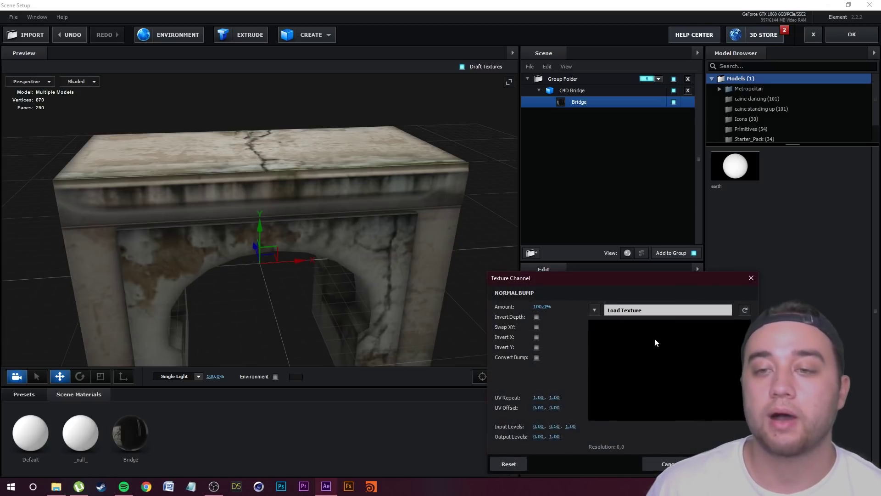
pyautogui.click(594, 311)
pyautogui.click(610, 309)
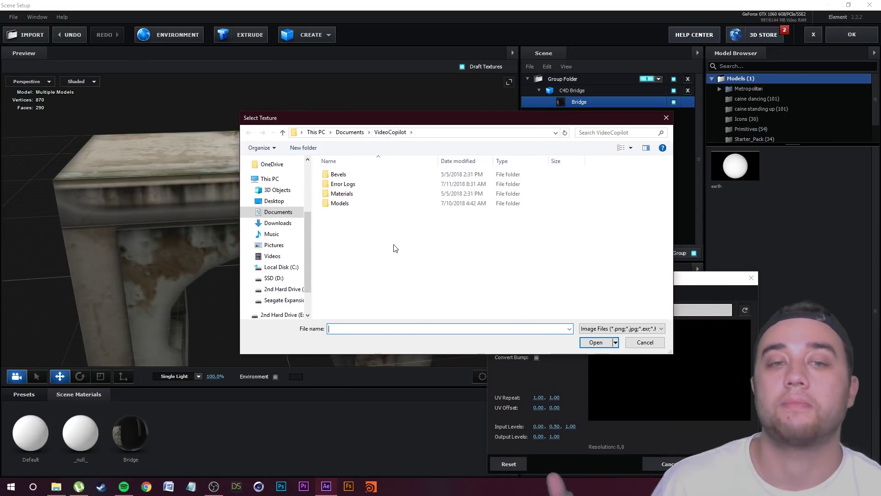
pyautogui.click(284, 300)
pyautogui.doubleClick(342, 213)
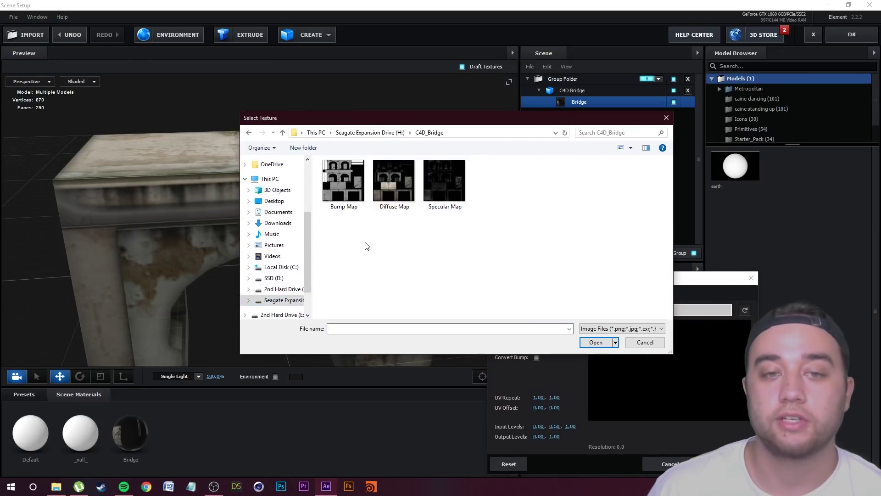
pyautogui.click(341, 171)
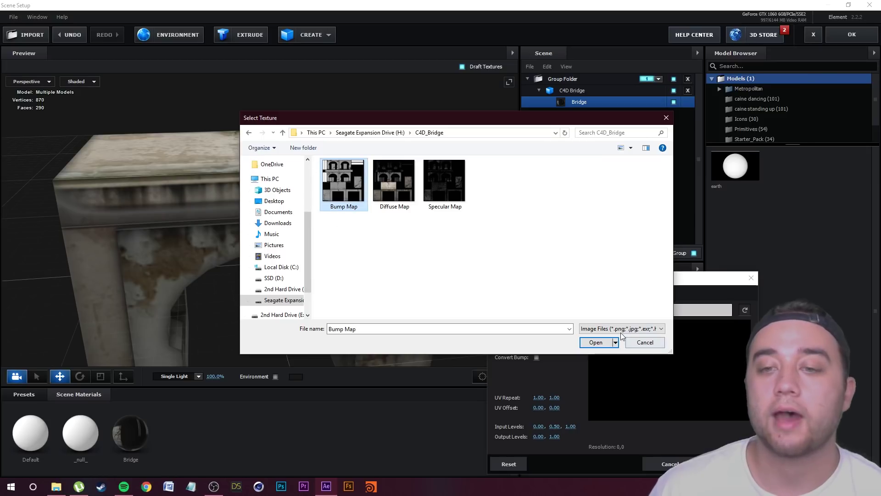
pyautogui.click(596, 342)
pyautogui.click(662, 400)
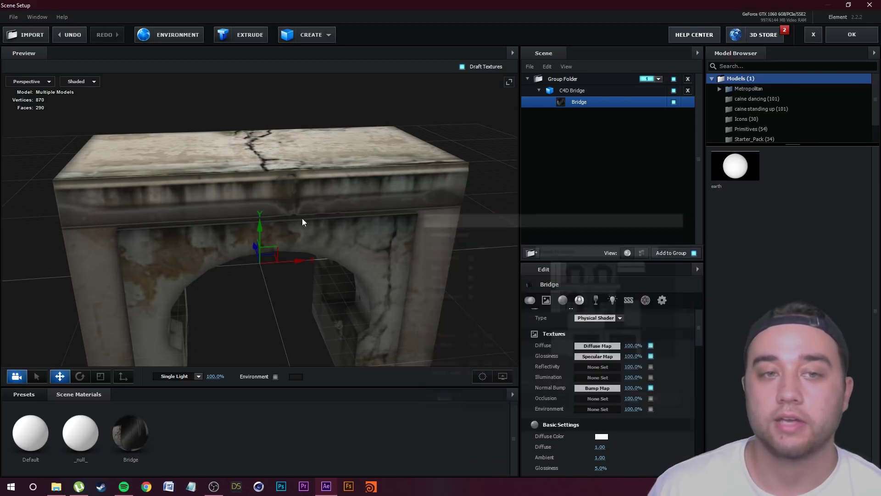
pyautogui.moveTo(266, 169); pyautogui.dragTo(390, 153)
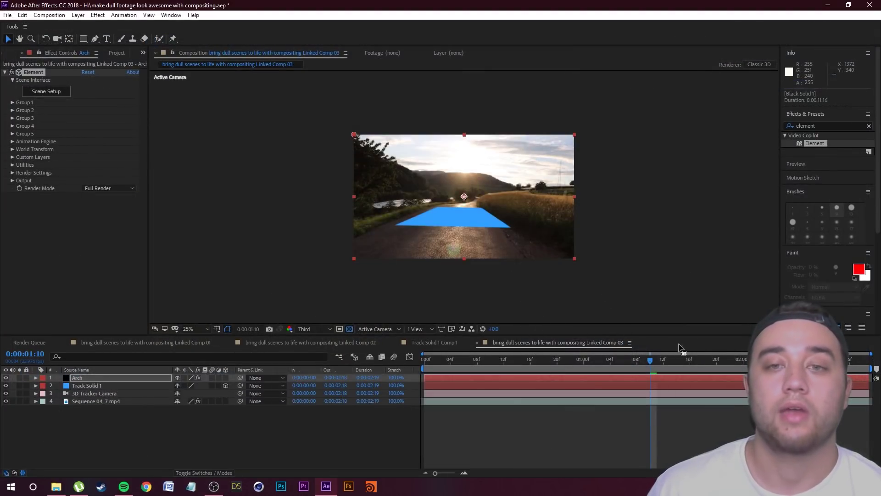
# - Fit the bridge to the tracked road with World Position XY -72, -37, World Position Z 130 and World Scale 1.11, checking several frames
pyautogui.moveTo(651, 359); pyautogui.dragTo(470, 397)
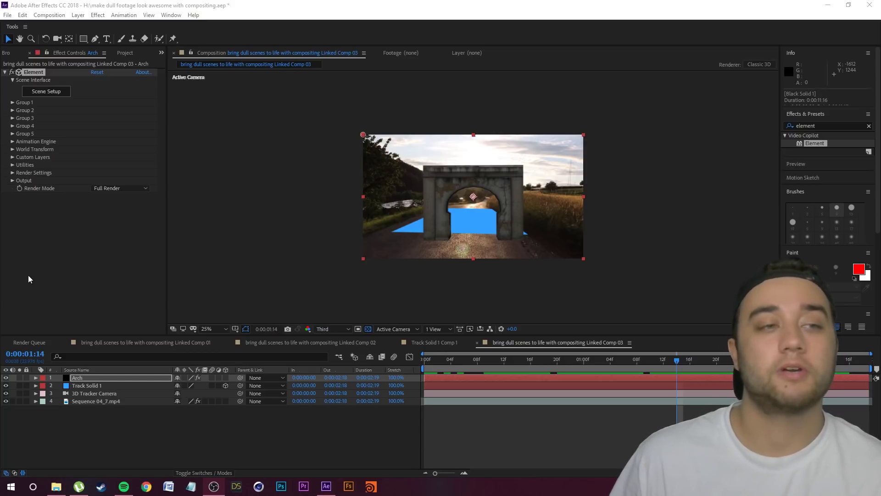
pyautogui.click(12, 149)
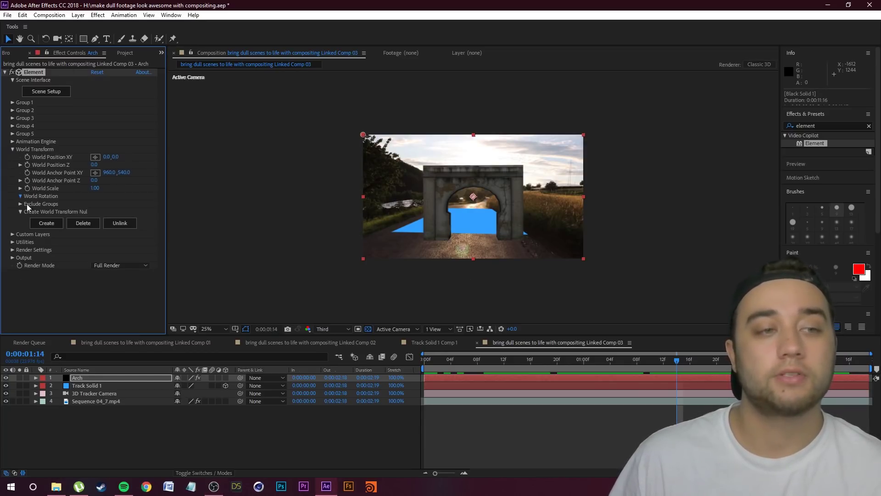
pyautogui.click(20, 196)
pyautogui.moveTo(106, 157); pyautogui.dragTo(232, 210)
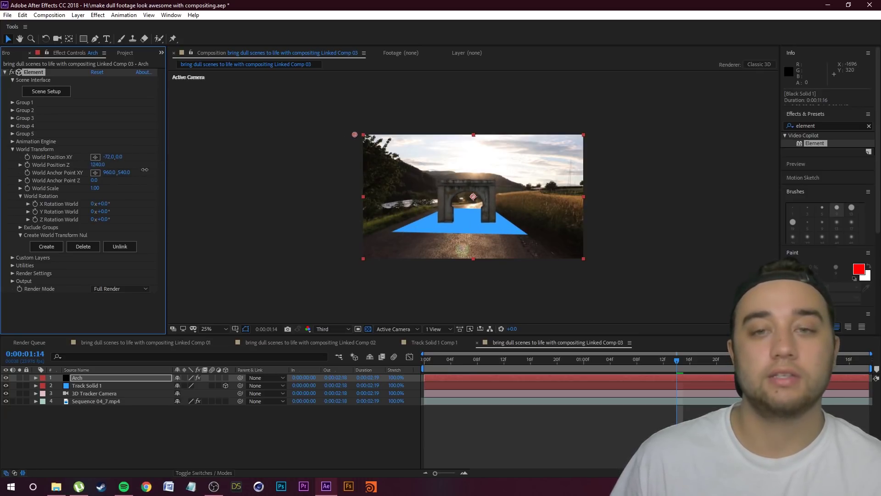
pyautogui.click(726, 377)
pyautogui.press('space')
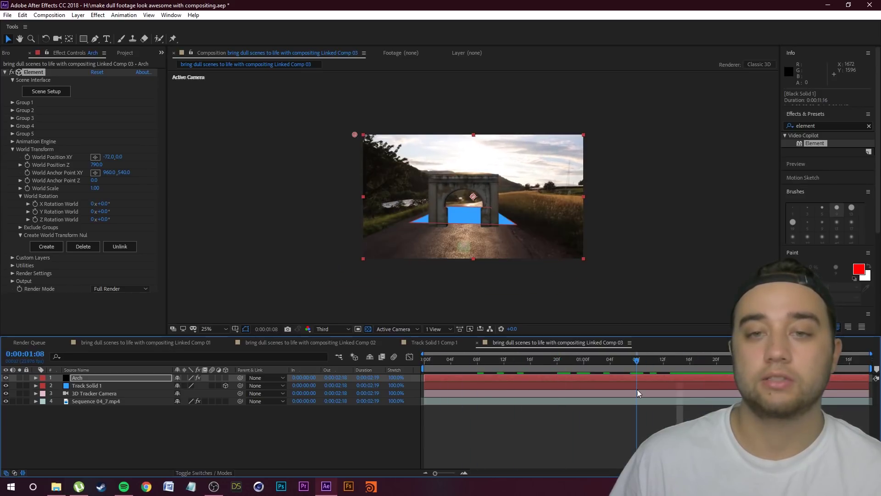
pyautogui.moveTo(97, 164); pyautogui.dragTo(2, 196)
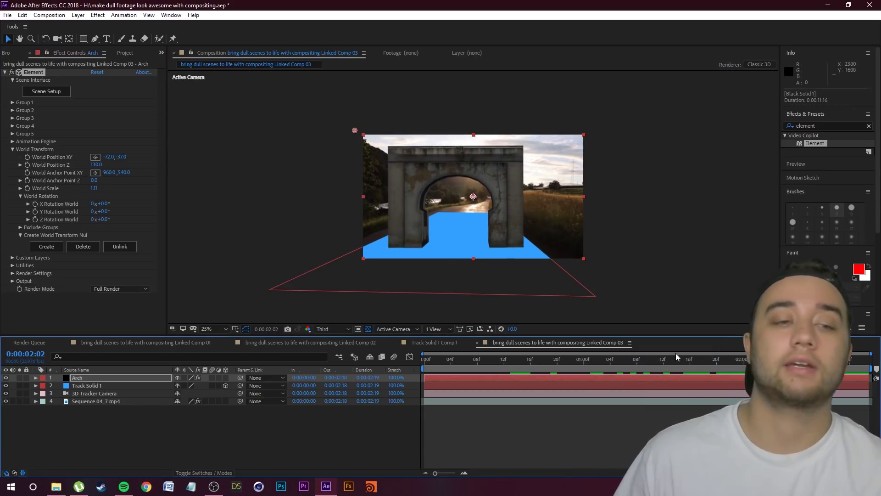
# - Set Add Lighting to Cinema in the Element render settings of the Arch layer
pyautogui.click(87, 377)
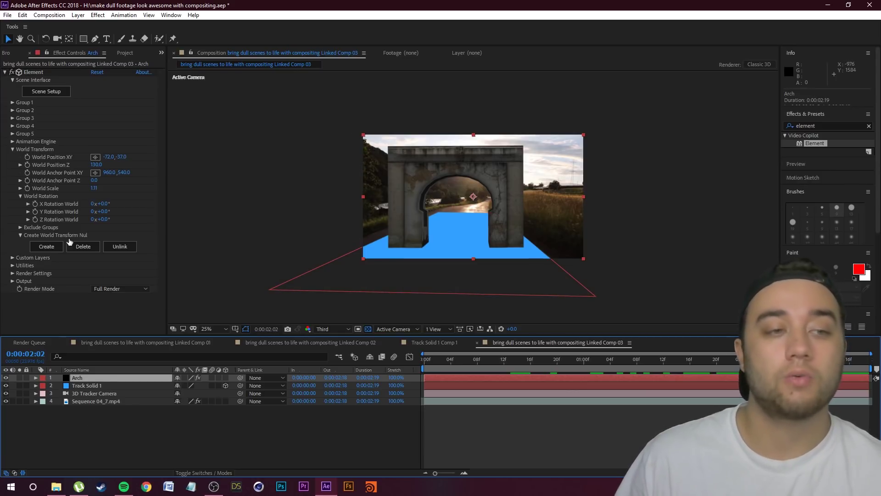
pyautogui.click(13, 273)
pyautogui.scroll(-2, 12, 274)
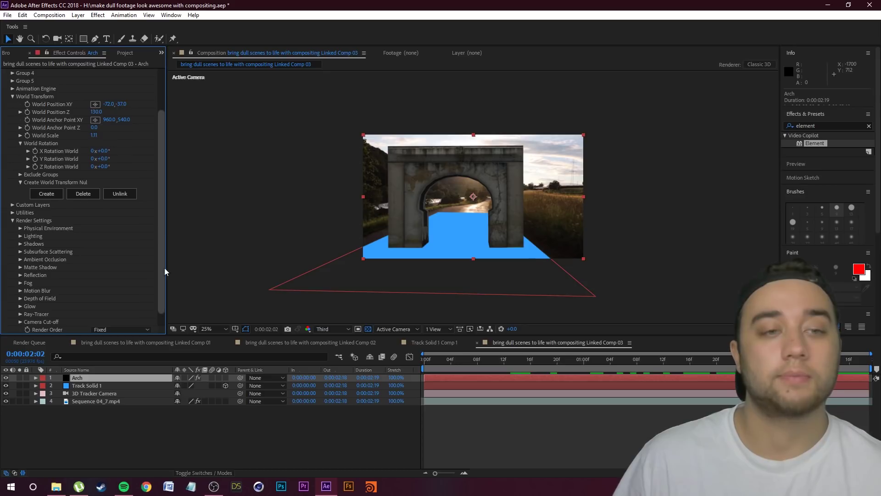
pyautogui.scroll(-1, 160, 288)
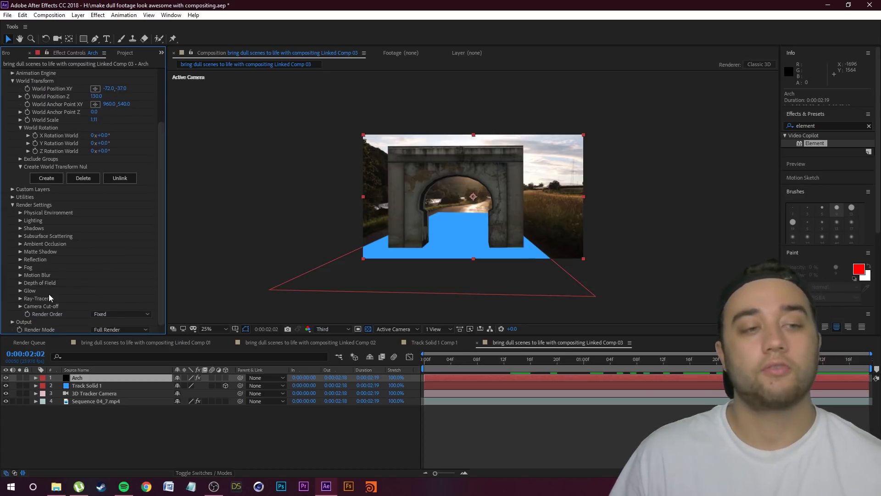
pyautogui.click(20, 220)
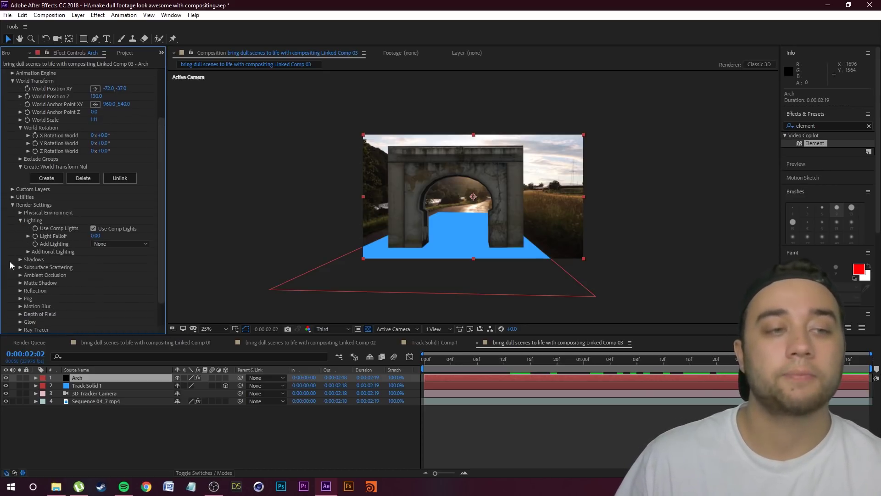
pyautogui.click(103, 244)
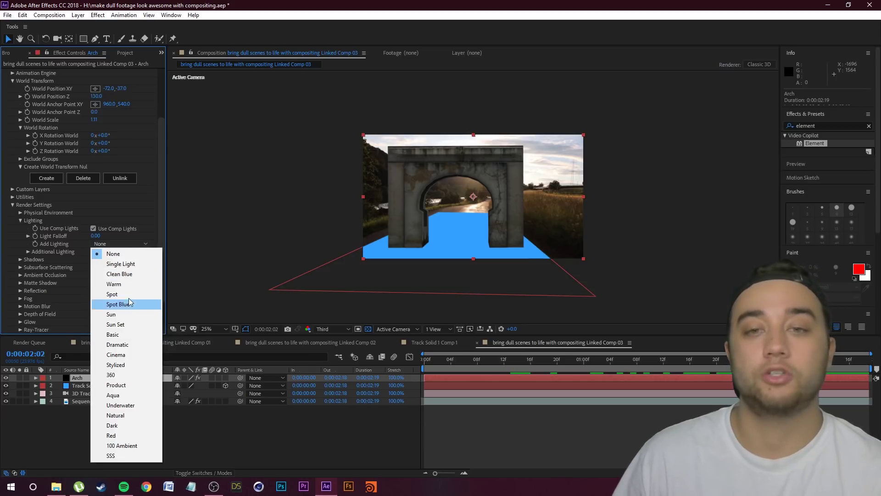
pyautogui.click(137, 325)
pyautogui.click(121, 243)
pyautogui.click(104, 224)
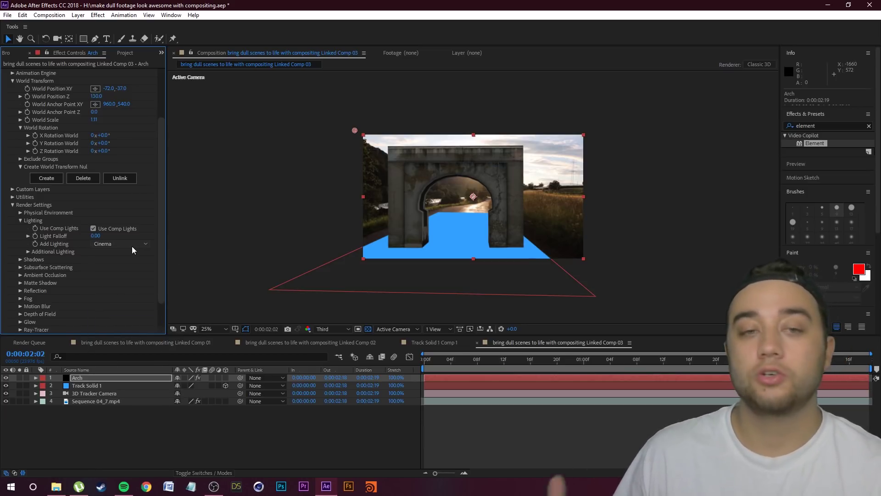
pyautogui.scroll(-3, 160, 288)
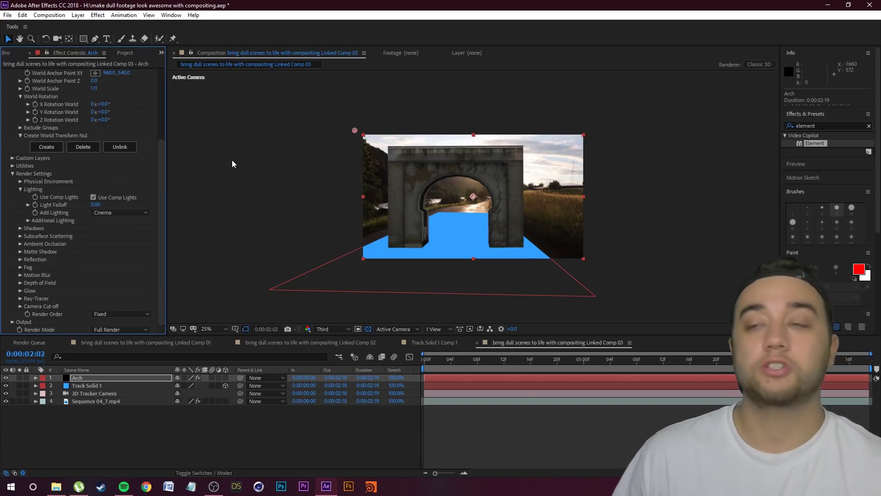
# - Apply the Curves effect to the Arch layer and bend the RGB curve slightly upwards to brighten the bridge
pyautogui.click(844, 127)
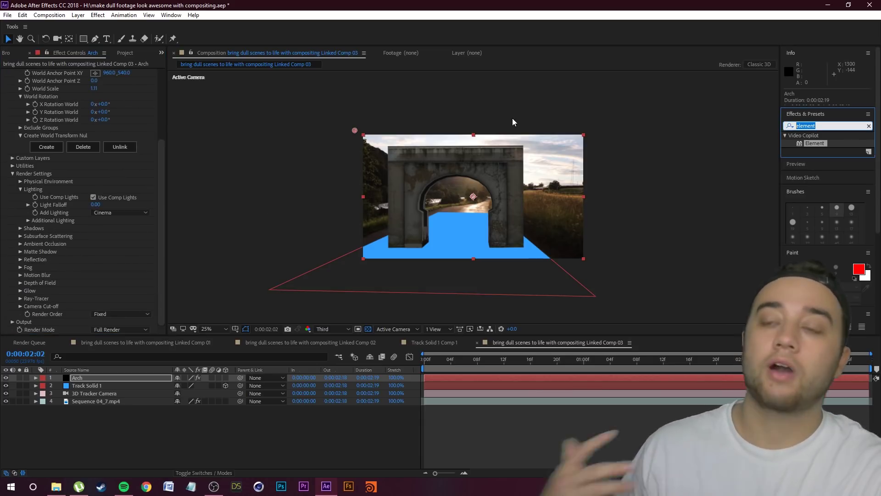
pyautogui.write('curves')
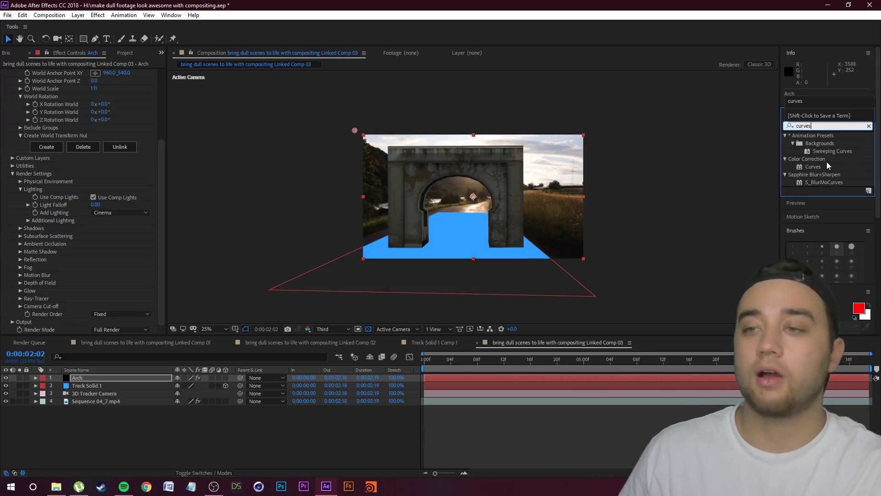
pyautogui.moveTo(828, 166); pyautogui.dragTo(307, 331)
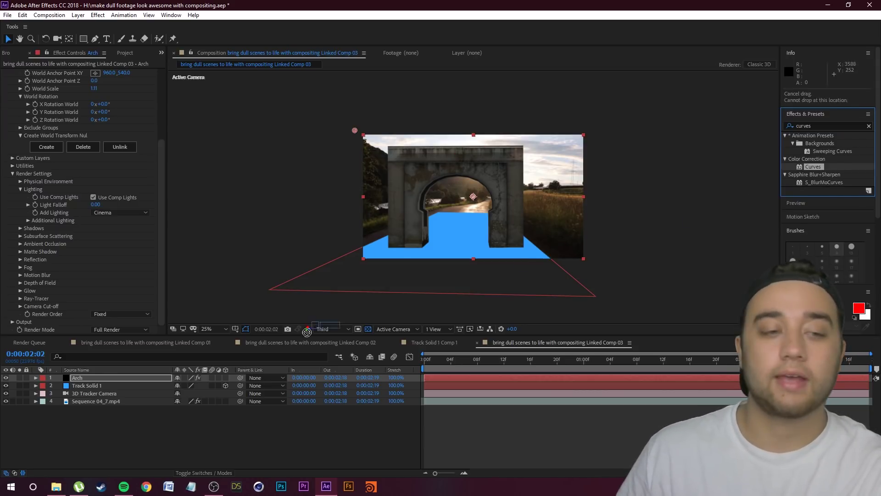
pyautogui.moveTo(92, 381); pyautogui.dragTo(93, 381)
pyautogui.moveTo(119, 222); pyautogui.dragTo(109, 210)
# - Enable Ray-Traced ambient occlusion on the Arch layer with RTAO Multisampling 4, Max Distance 1647, Gamma 4.13, Contrast 0.55 and Z Threshold 2
pyautogui.scroll(10, 164, 224)
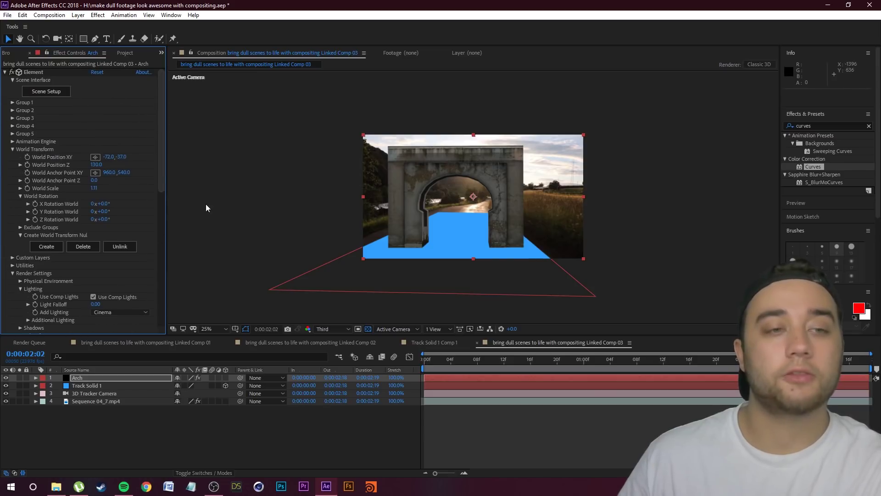
pyautogui.scroll(-4, 1, 224)
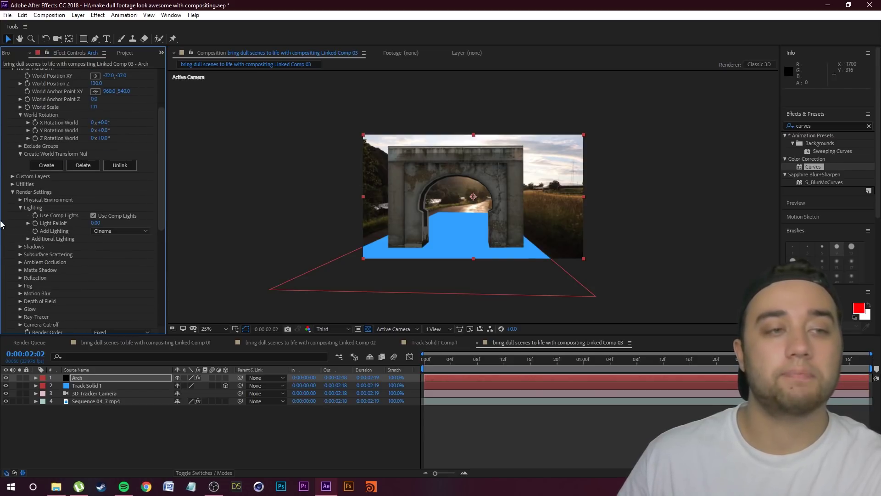
pyautogui.click(20, 208)
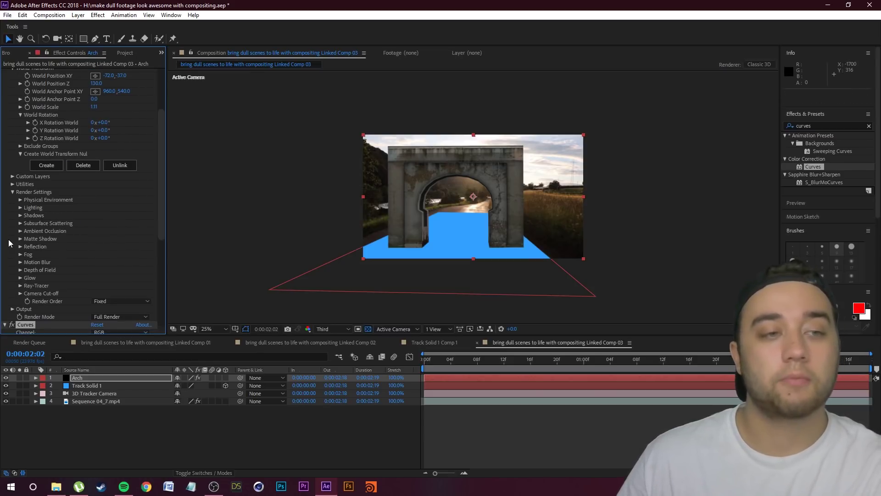
pyautogui.click(20, 231)
pyautogui.scroll(-1, 134, 229)
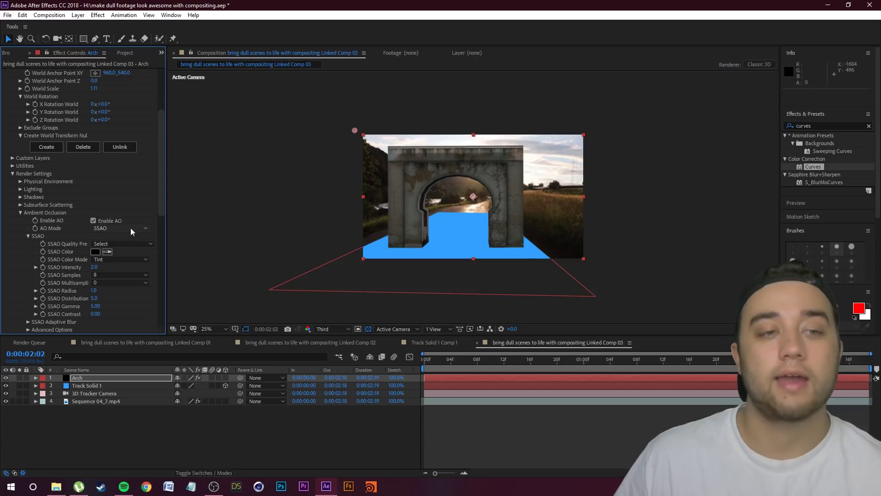
pyautogui.click(134, 226)
pyautogui.click(113, 249)
pyautogui.scroll(-5, 115, 248)
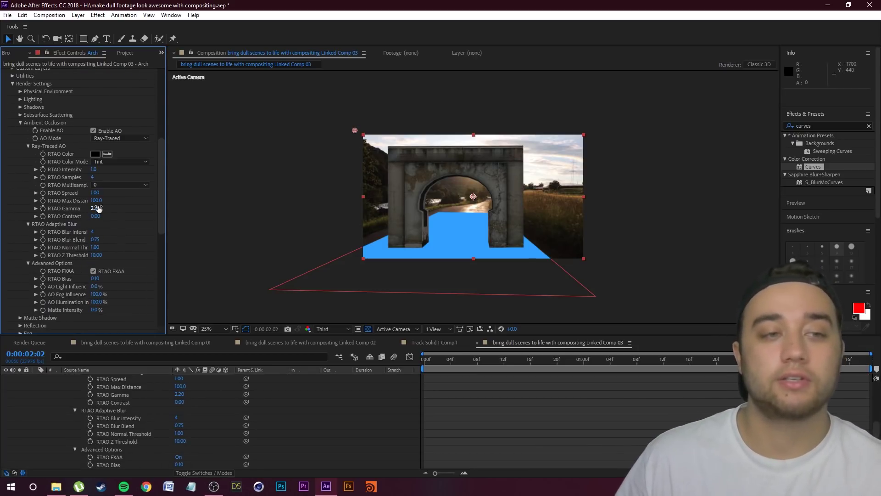
pyautogui.moveTo(96, 209); pyautogui.dragTo(390, 236)
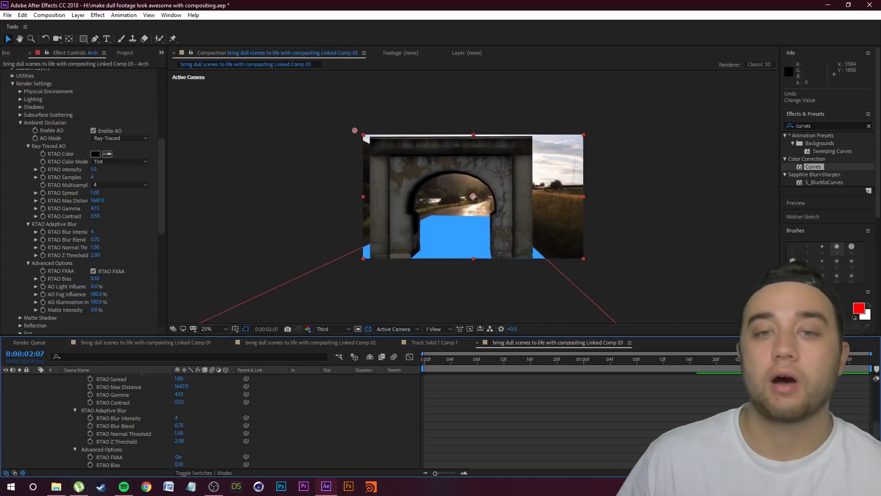
# - Collapse the Arch layer's properties and hide the Track Solid 1 layer
pyautogui.press('u')
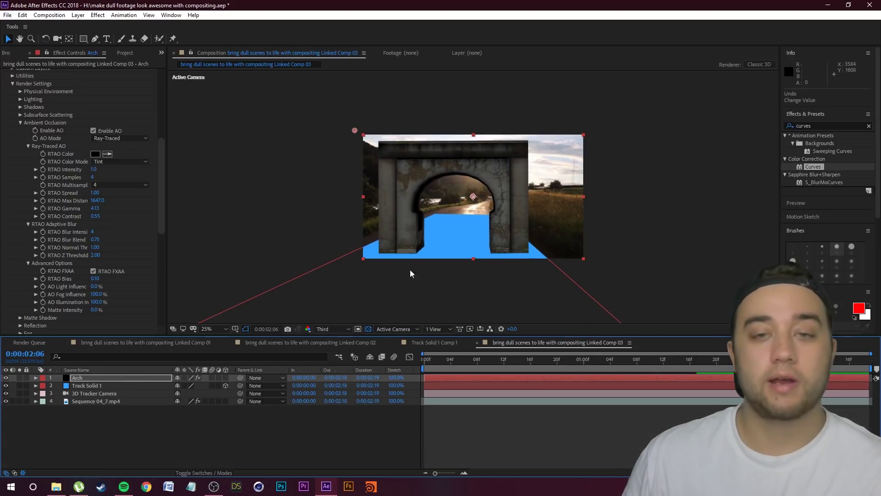
pyautogui.click(5, 386)
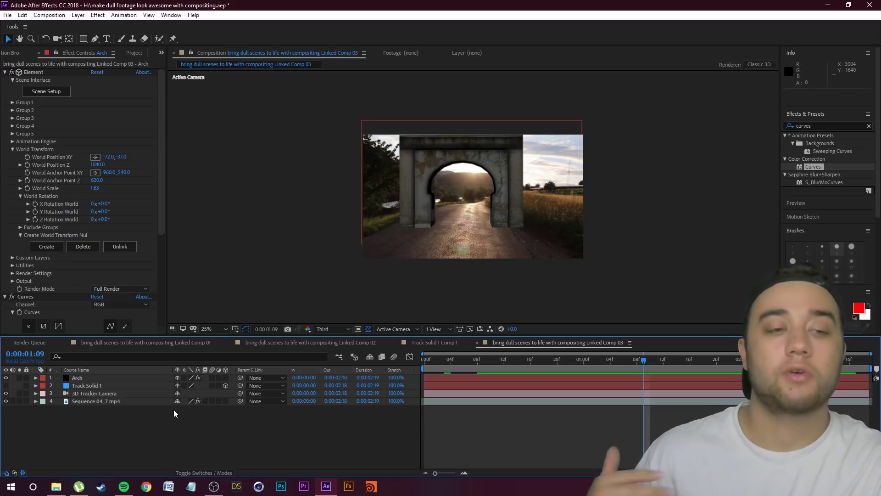
# - Duplicate the Arch layer and flip the copy vertically beneath the original, at position 948, 1316
pyautogui.click(79, 378)
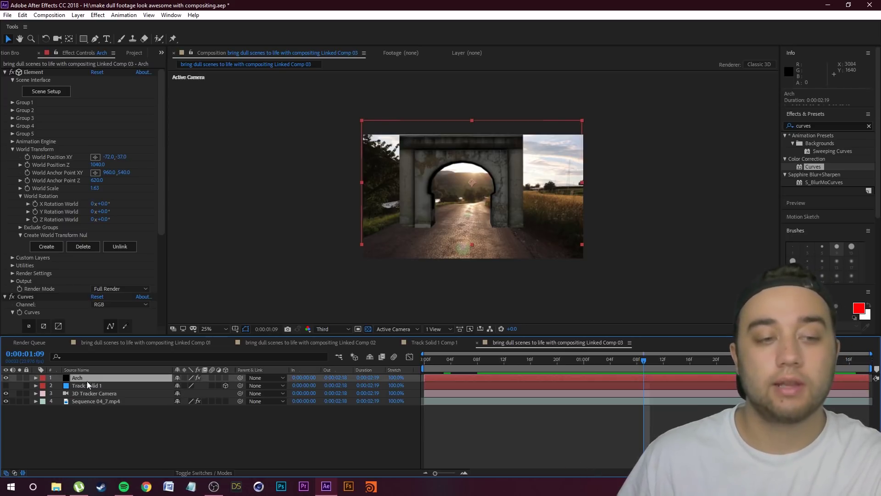
pyautogui.hotkey('ctrl', 'd')
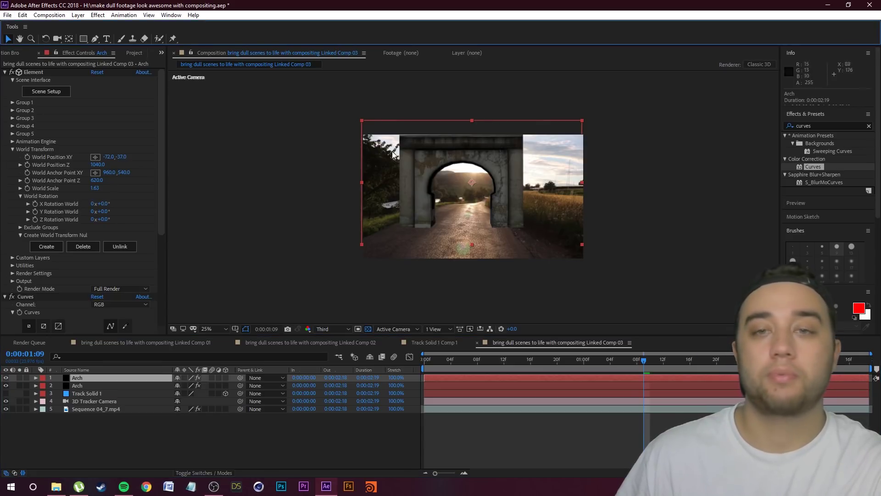
pyautogui.moveTo(472, 120); pyautogui.dragTo(459, 263)
pyautogui.moveTo(482, 234); pyautogui.dragTo(485, 342)
# - Apply the Fill effect to the flipped Arch copy and set its color to black (000000)
pyautogui.hotkey('ctrl', '5')
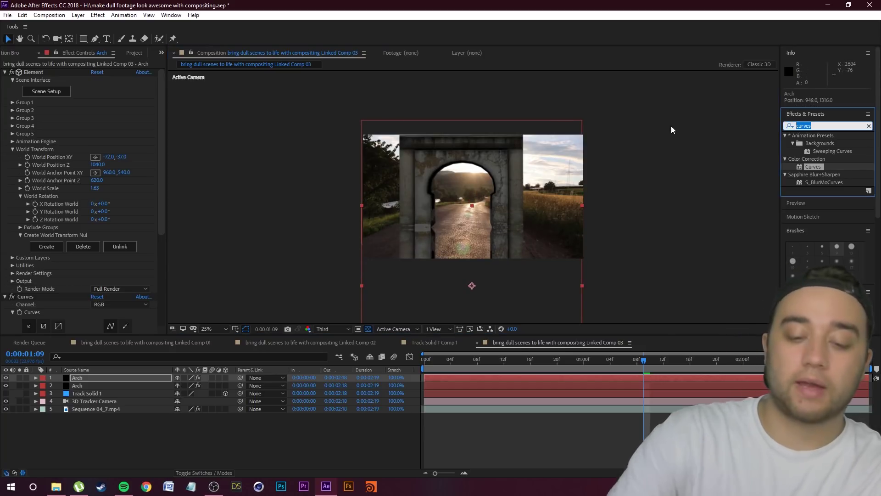
pyautogui.write('fill')
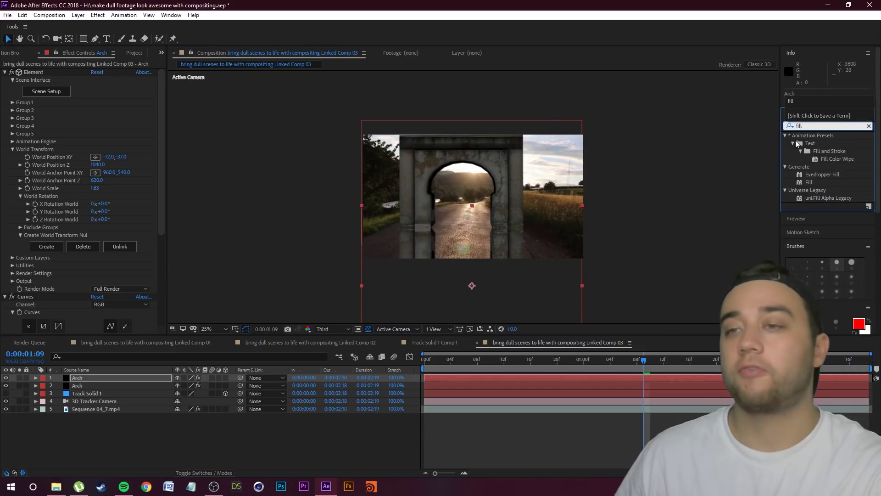
pyautogui.moveTo(814, 180); pyautogui.dragTo(95, 120)
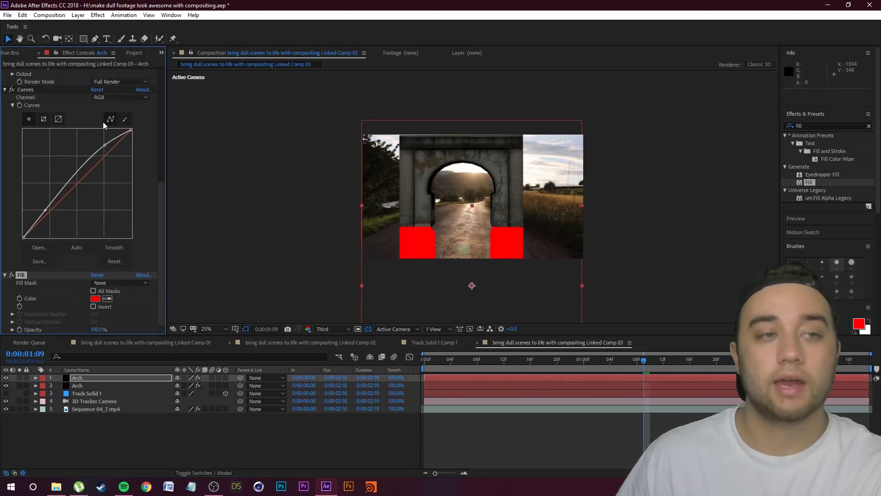
pyautogui.click(95, 299)
pyautogui.write('000000')
pyautogui.click(533, 188)
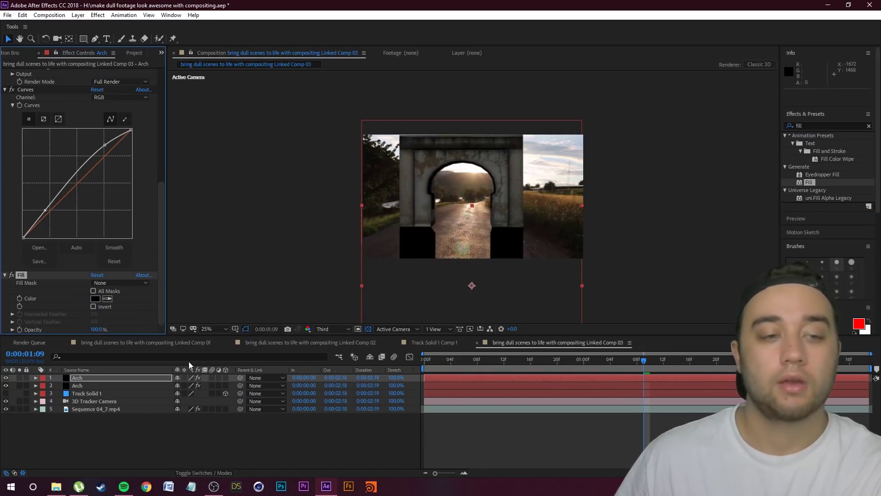
# - Set the flipped Arch copy's blending mode to Soft Light
pyautogui.click(202, 473)
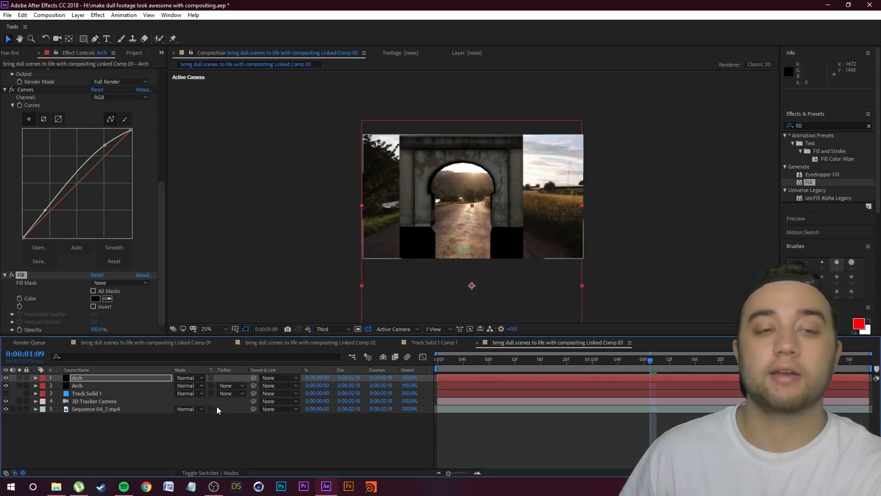
pyautogui.click(192, 380)
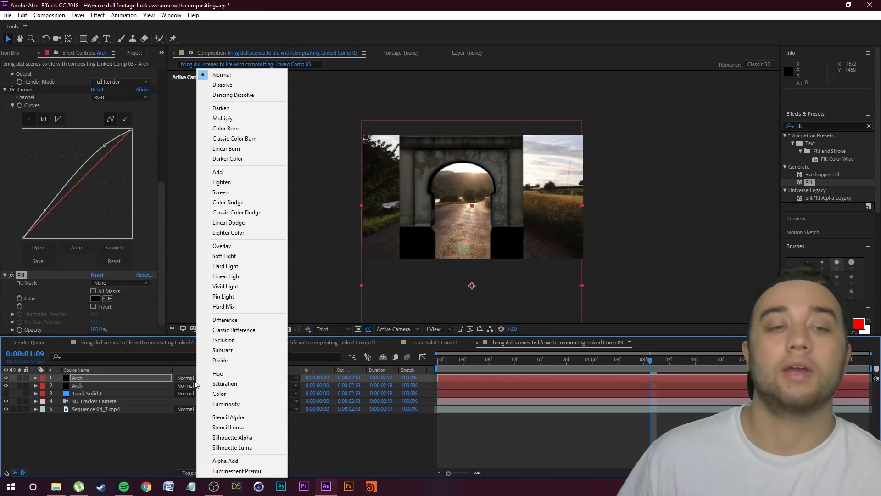
pyautogui.click(242, 263)
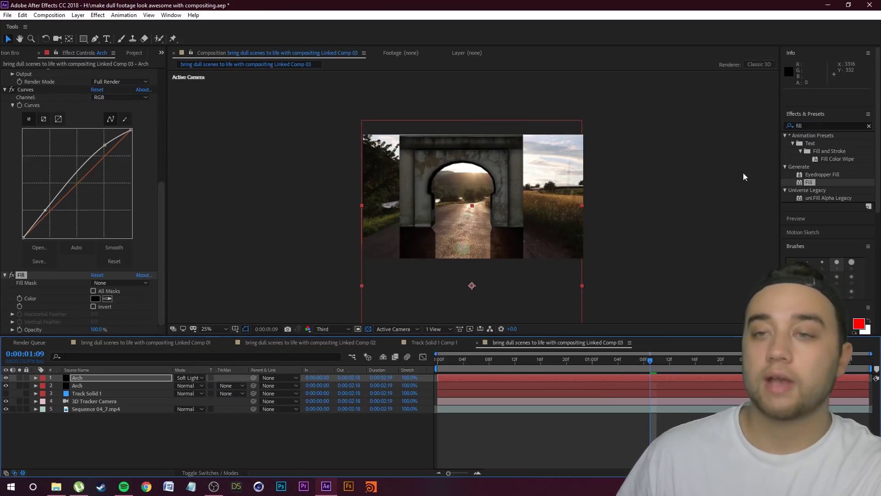
# - Apply Gaussian Blur to the flipped Arch copy with Blurriness 133.7 and shift the layer to position 952, 1320
pyautogui.click(813, 124)
pyautogui.write('gaussia')
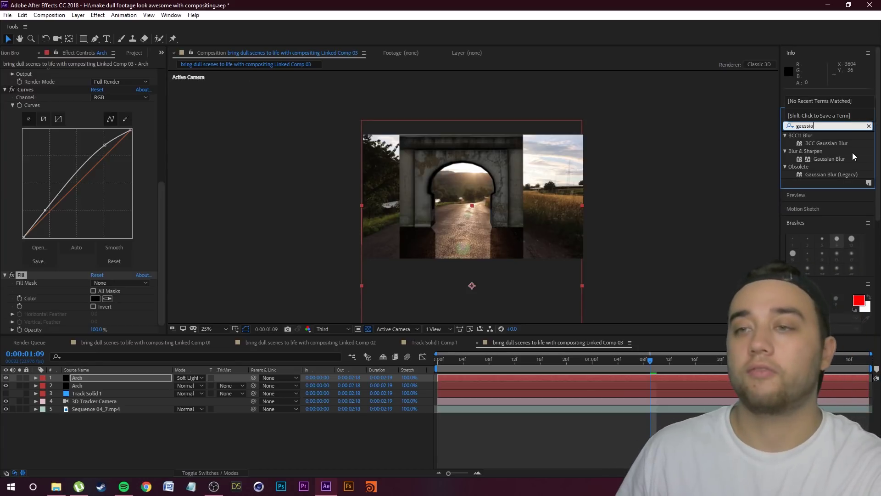
pyautogui.moveTo(829, 158); pyautogui.dragTo(108, 374)
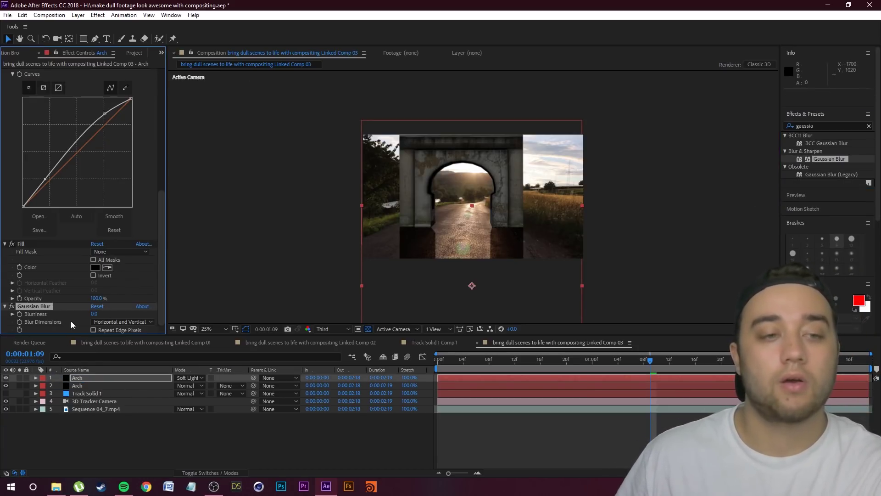
pyautogui.moveTo(95, 316); pyautogui.dragTo(635, 282)
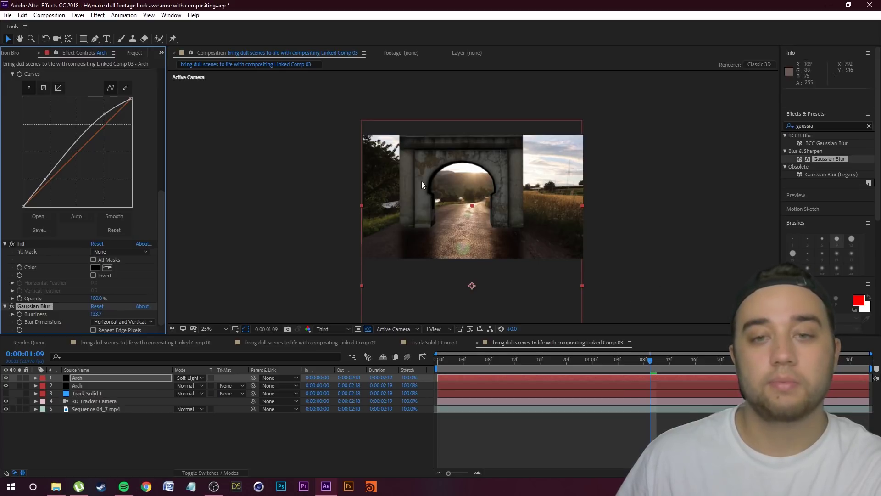
pyautogui.moveTo(471, 246); pyautogui.dragTo(504, 241)
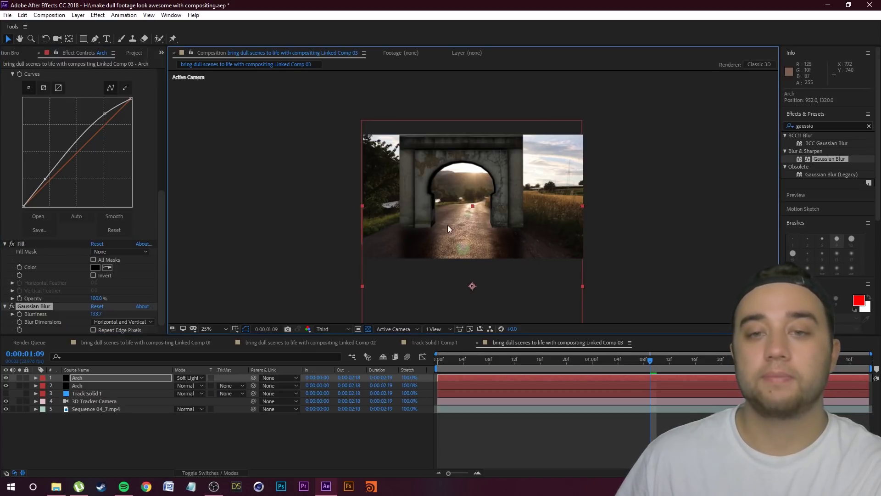
# - Create a new black solid of 1920 x 1080 px in the composition
pyautogui.rightClick(166, 433)
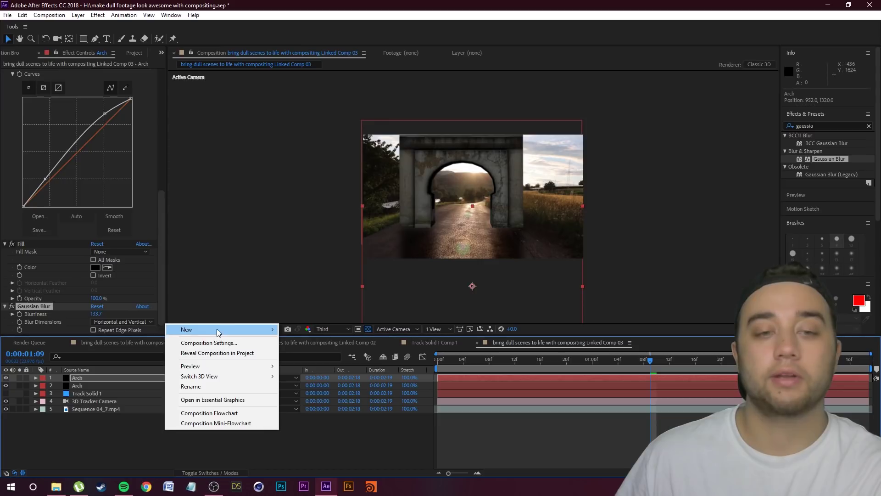
pyautogui.moveTo(218, 330)
pyautogui.click(313, 356)
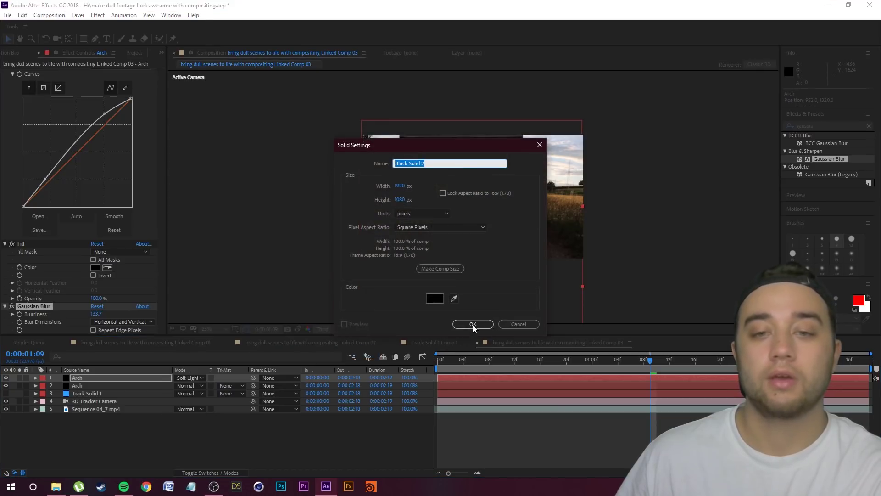
pyautogui.click(473, 324)
# - Draw a closed, rounded four-point mask on the black solid over the arch opening and the road with the Pen tool
pyautogui.click(95, 38)
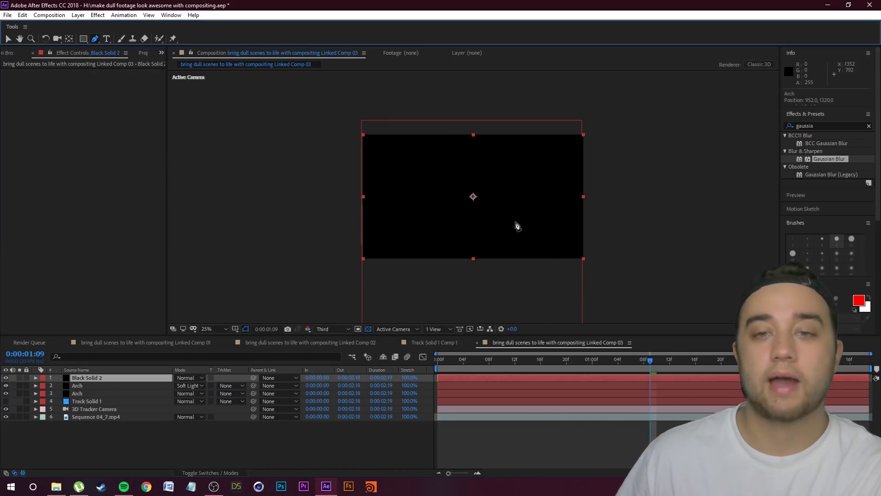
pyautogui.moveTo(515, 193); pyautogui.dragTo(536, 205)
pyautogui.click(435, 188)
pyautogui.moveTo(428, 234); pyautogui.dragTo(443, 244)
pyautogui.moveTo(509, 249); pyautogui.dragTo(521, 230)
pyautogui.click(514, 193)
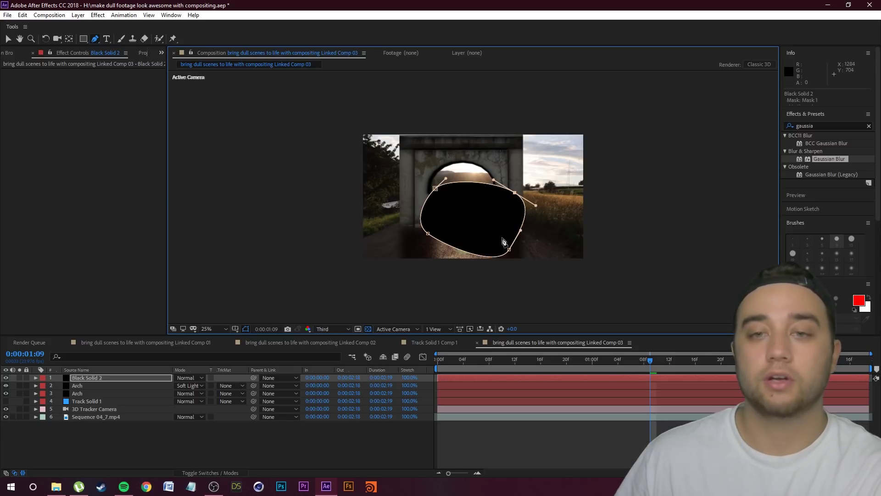
# - Make the masked black solid a 3D layer and apply Gaussian Blur to it with Blurriness 340.7
pyautogui.click(8, 39)
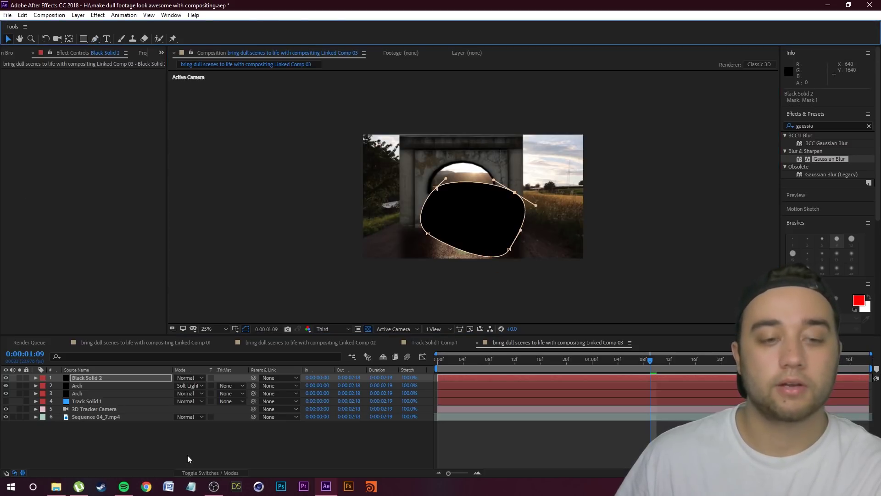
pyautogui.click(220, 474)
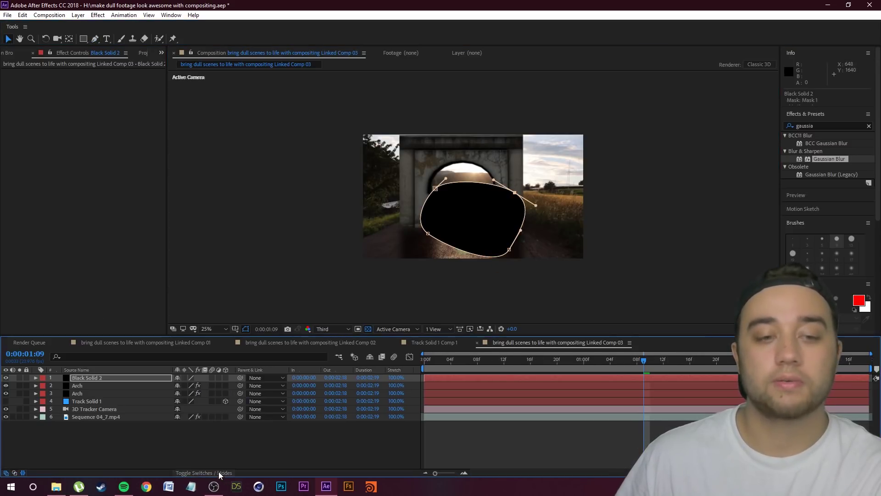
pyautogui.click(226, 378)
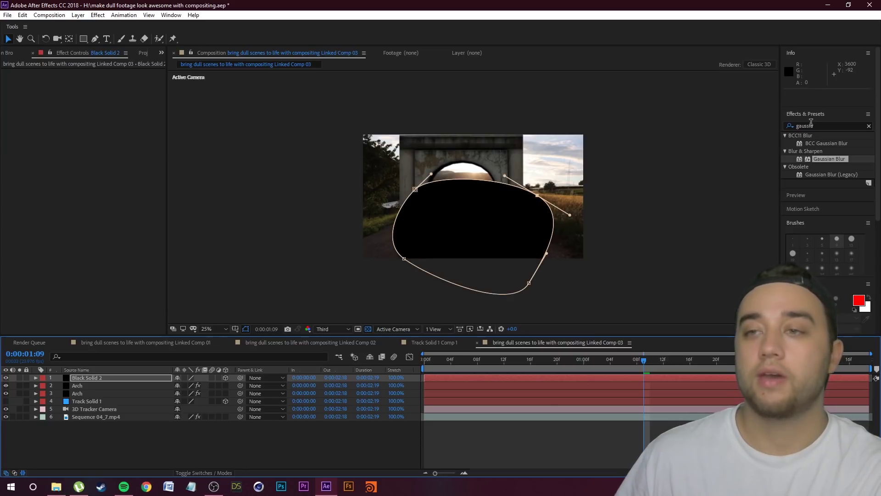
pyautogui.moveTo(829, 159); pyautogui.dragTo(137, 379)
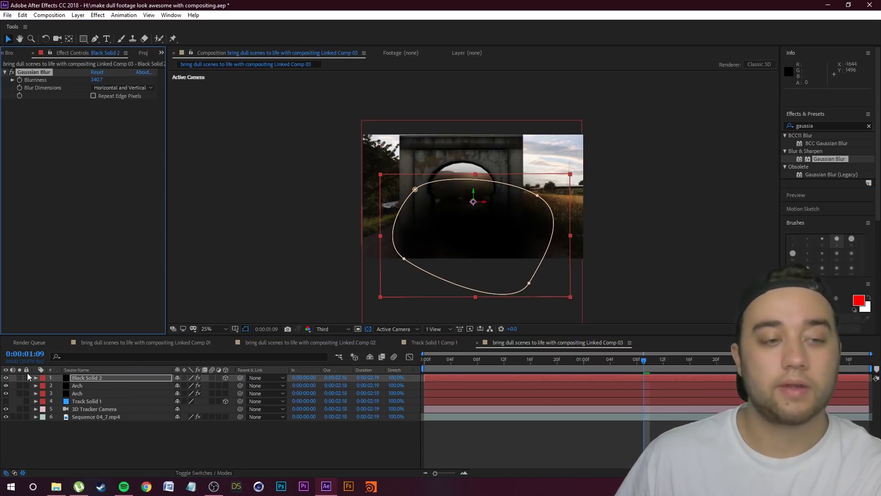
# - Lay the black solid flat on the road: position 871.2, 679.2, 1363.8, scale about 66.9%, X orientation 296°, opacity 75%, Blurriness 372.4
pyautogui.click(43, 403)
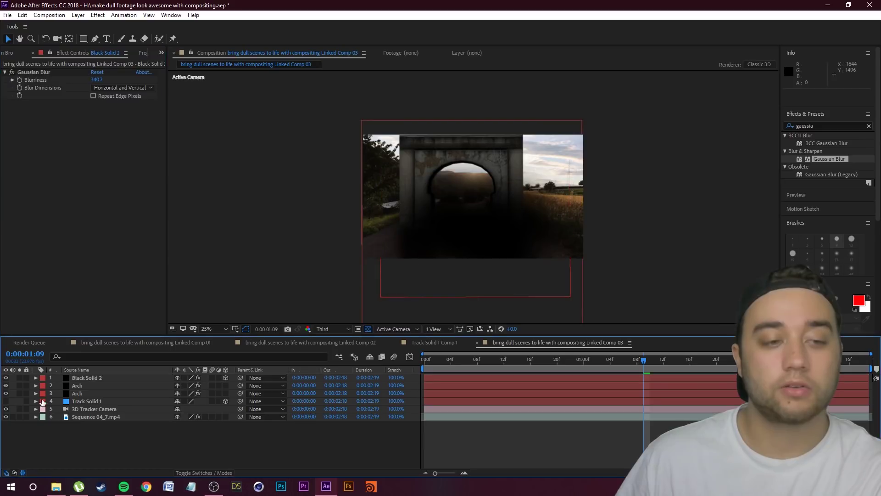
pyautogui.click(36, 378)
pyautogui.click(44, 402)
pyautogui.click(44, 402)
pyautogui.click(45, 402)
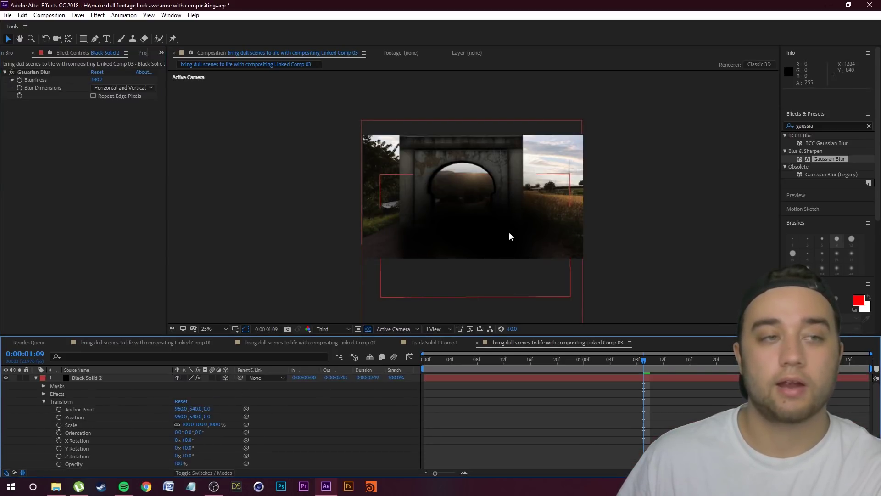
pyautogui.moveTo(205, 417); pyautogui.dragTo(522, 440)
pyautogui.moveTo(197, 437); pyautogui.dragTo(138, 447)
pyautogui.hotkey('ctrl', 'z')
pyautogui.hotkey('ctrl', 'z')
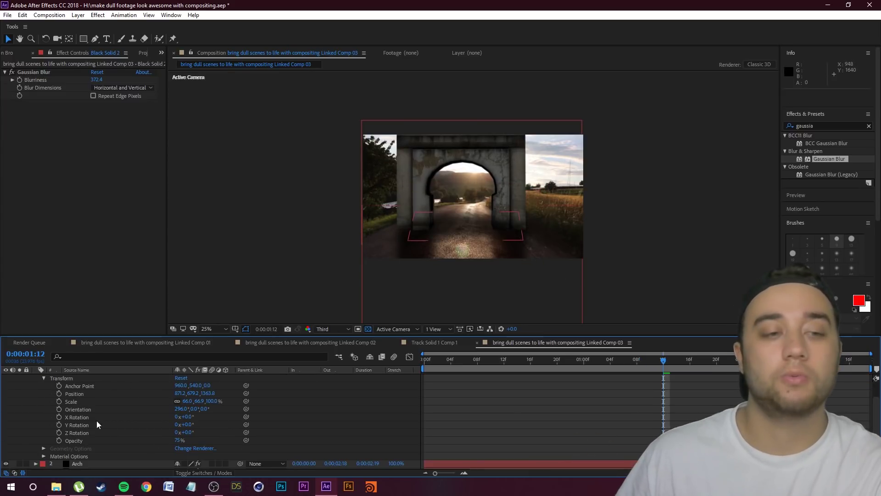
# - Set the opacity of the flipped Arch copy to 75%
pyautogui.click(46, 403)
pyautogui.click(43, 394)
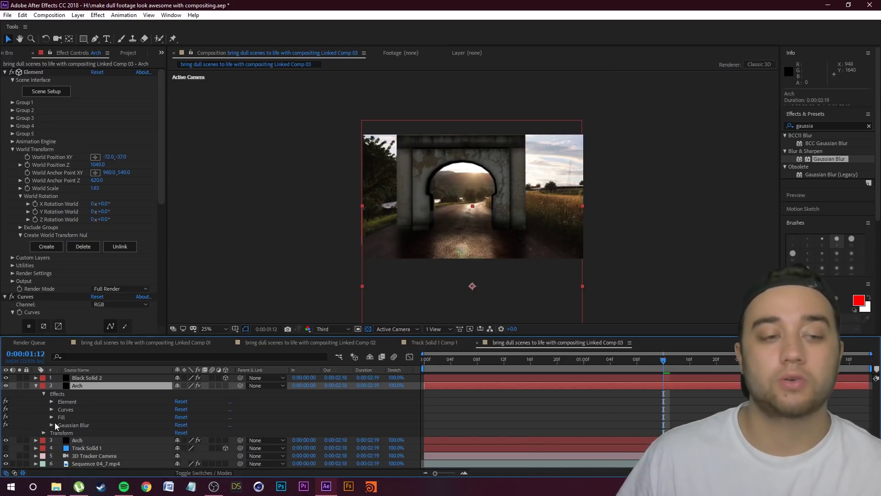
pyautogui.click(44, 433)
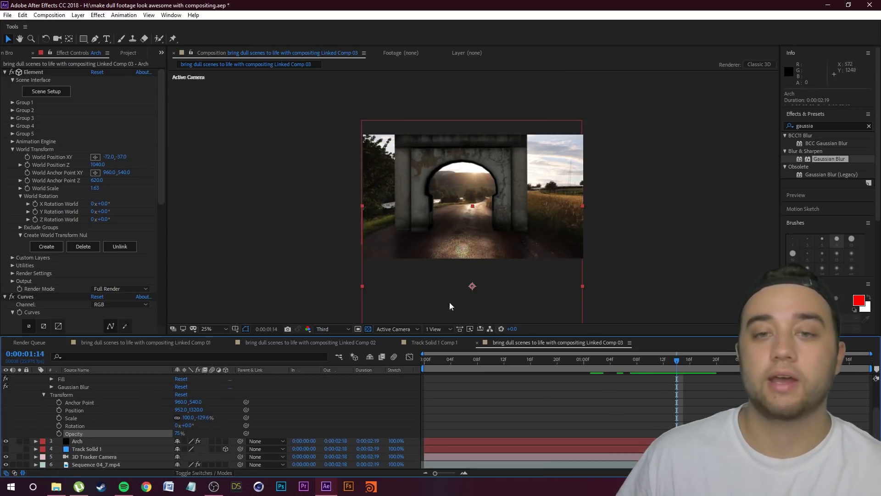
# - Deselect all layers, step back to 0:00:01:11 and collapse the expanded layer properties
pyautogui.hotkey('ctrl', 'shift', 'a')
pyautogui.press('pageup')
pyautogui.press('pageup')
pyautogui.press('pageup')
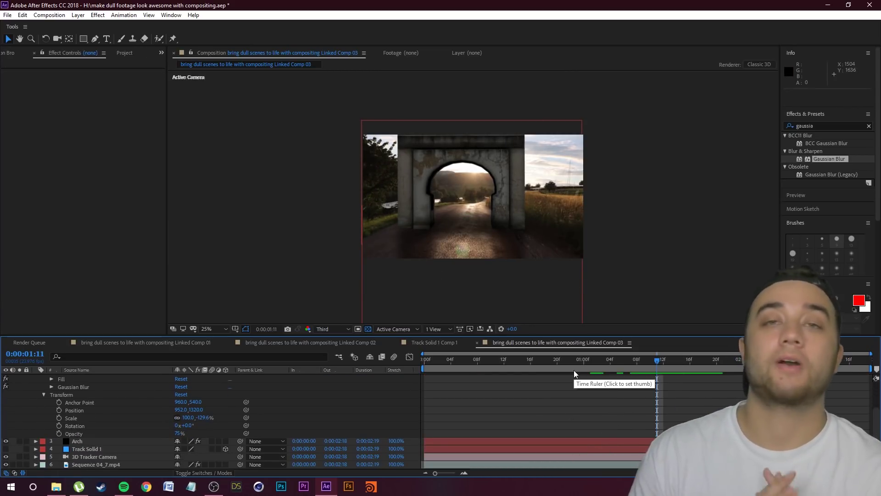
pyautogui.hotkey('ctrl', '`')
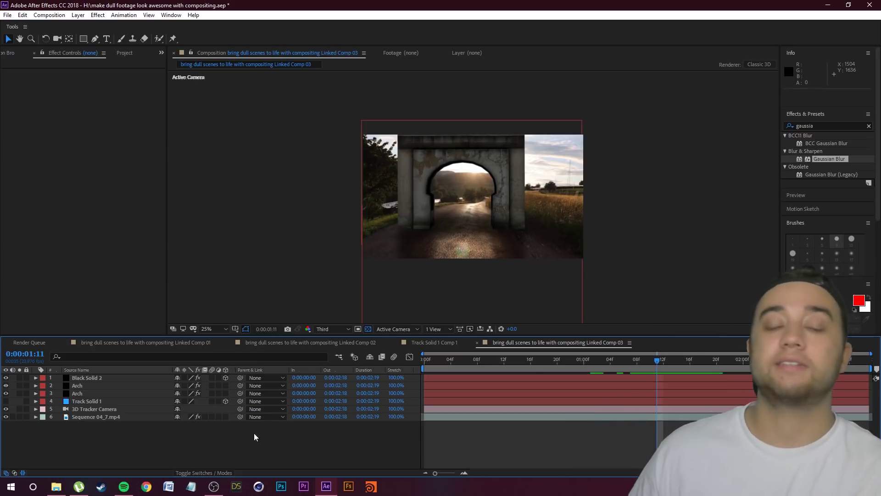
# - Switch to Chrome and open TurboSquid's page of free zombie 3D models
pyautogui.click(147, 486)
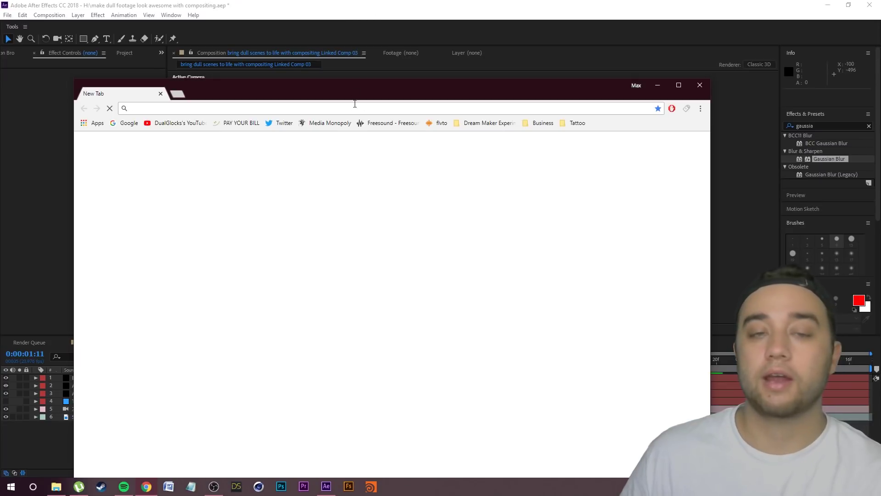
pyautogui.write('turbosquid zom')
pyautogui.click(175, 136)
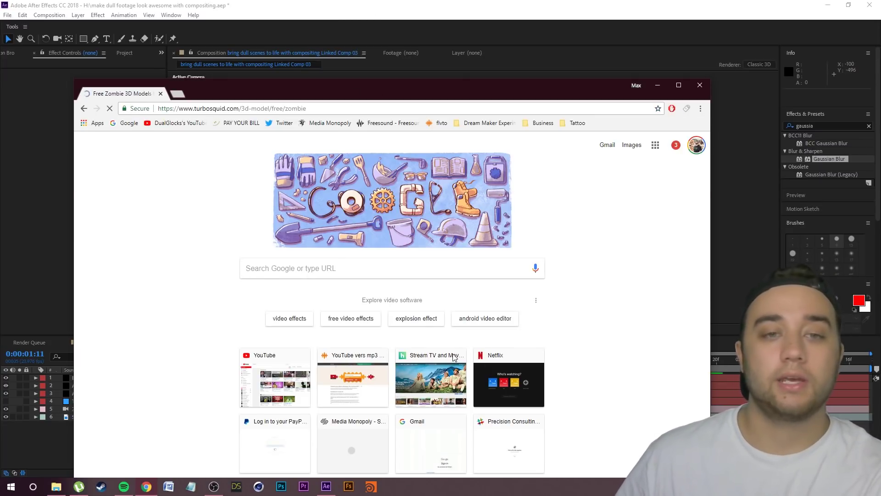
pyautogui.doubleClick(441, 81)
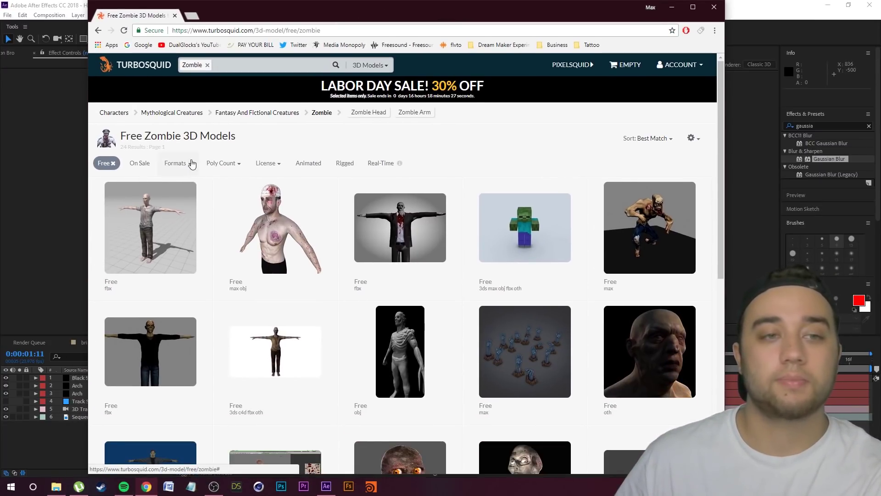
# - Review the page of the free High Quality Zombie model, the first one listed, and minimize the browser
pyautogui.click(162, 236)
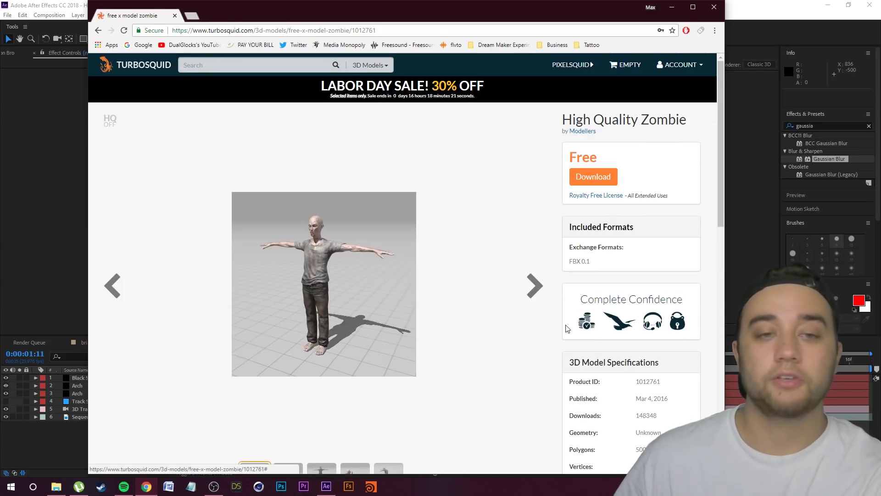
pyautogui.scroll(-1, 359, 197)
pyautogui.scroll(1, 360, 340)
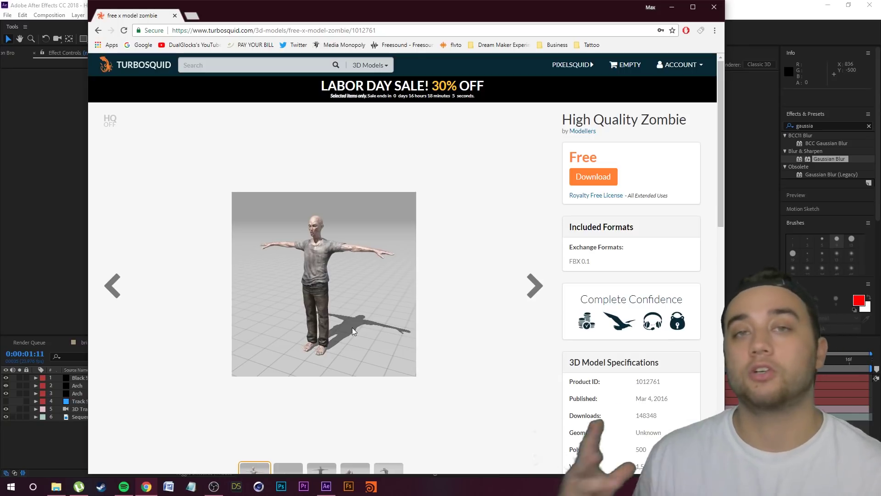
pyautogui.click(673, 7)
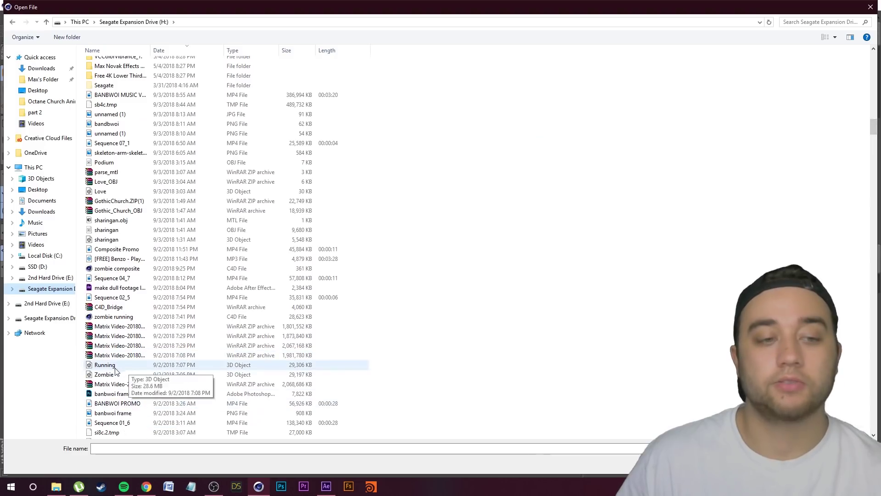
# - Open Zombie.fbx from the H: drive in Cinema 4D and import it with the mixamo.com take
pyautogui.click(108, 375)
pyautogui.press('Return')
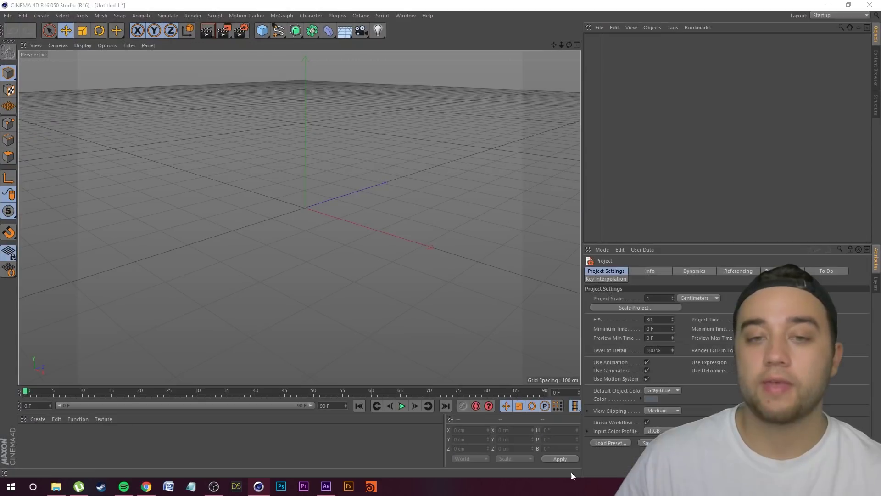
pyautogui.press('Return')
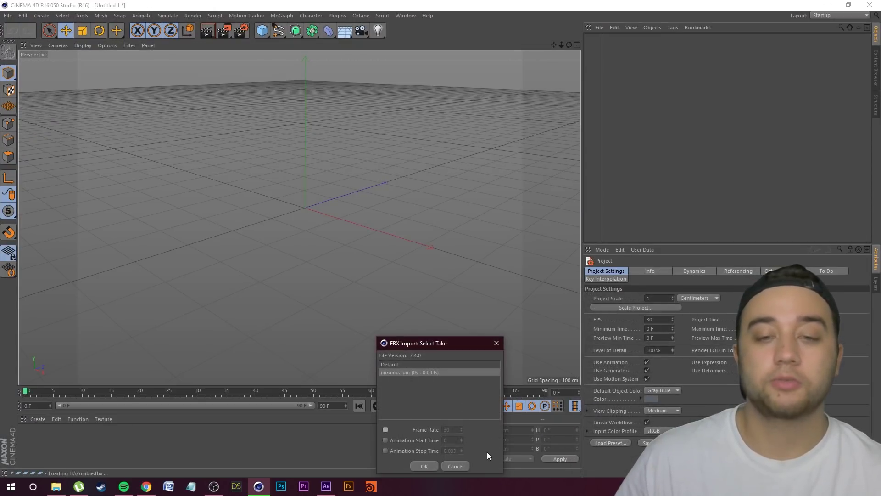
pyautogui.click(435, 458)
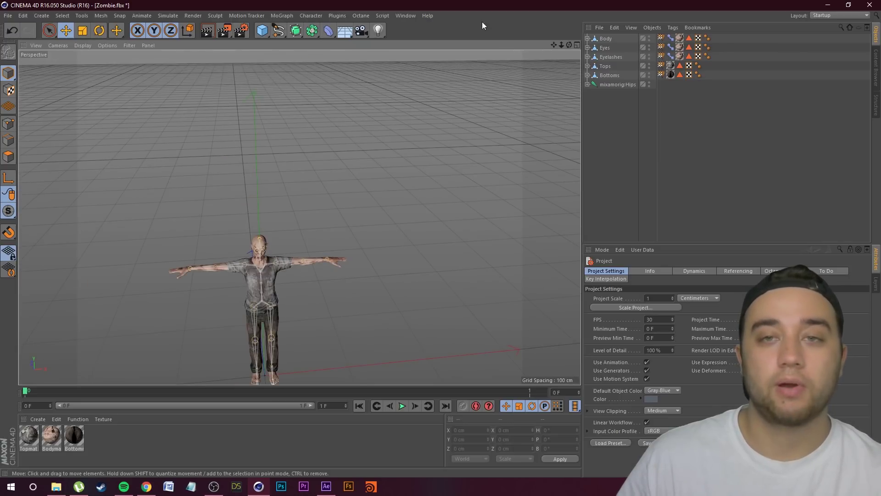
# - Frame the zombie's upper body from the front and start rendering it in the Octane Live Viewer
pyautogui.moveTo(569, 45); pyautogui.dragTo(555, 51)
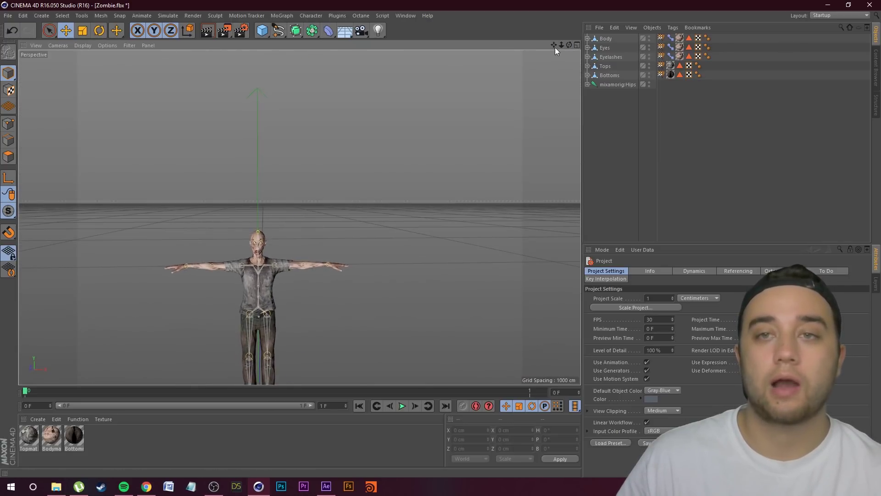
pyautogui.scroll(5, 326, 268)
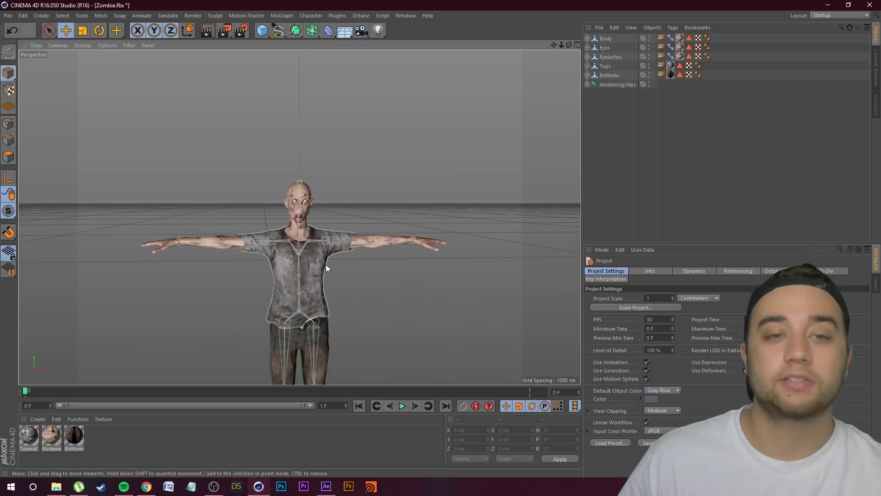
pyautogui.scroll(2, 327, 267)
pyautogui.moveTo(556, 46); pyautogui.dragTo(527, 74)
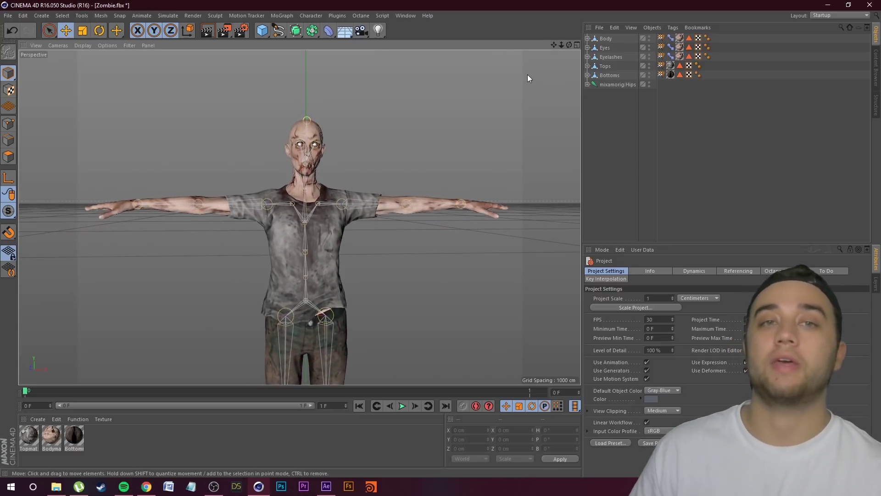
pyautogui.click(365, 13)
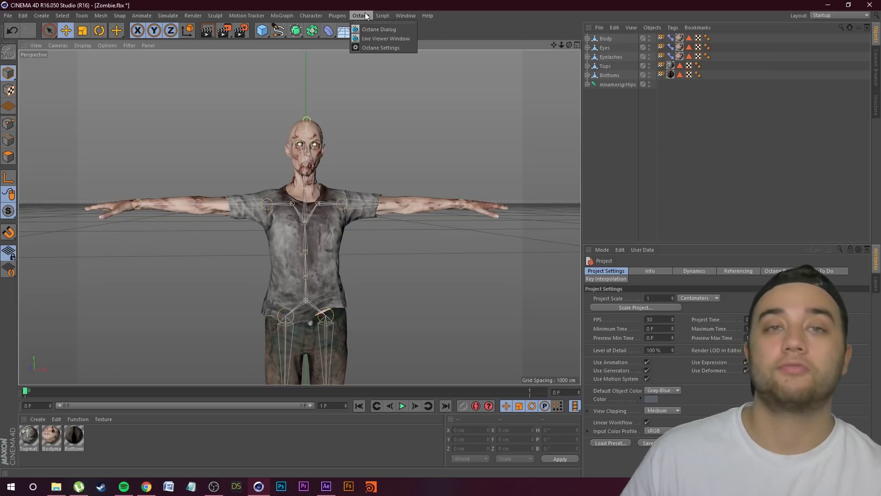
pyautogui.click(380, 39)
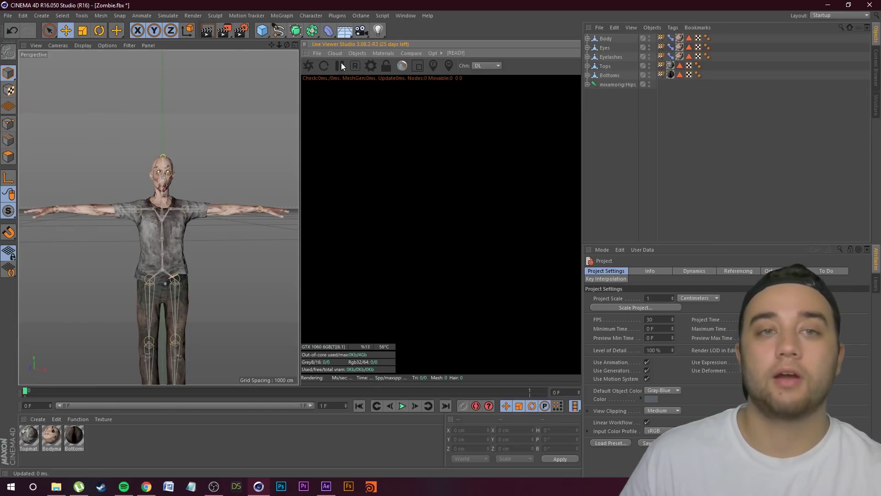
pyautogui.click(309, 67)
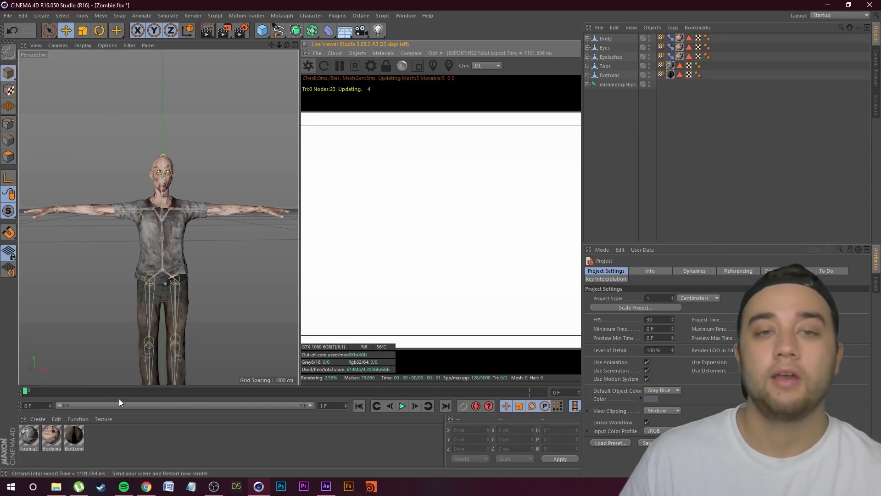
# - Examine the zombie's face and clothing textures in the live Octane render, up close and from farther away
pyautogui.scroll(4, 137, 193)
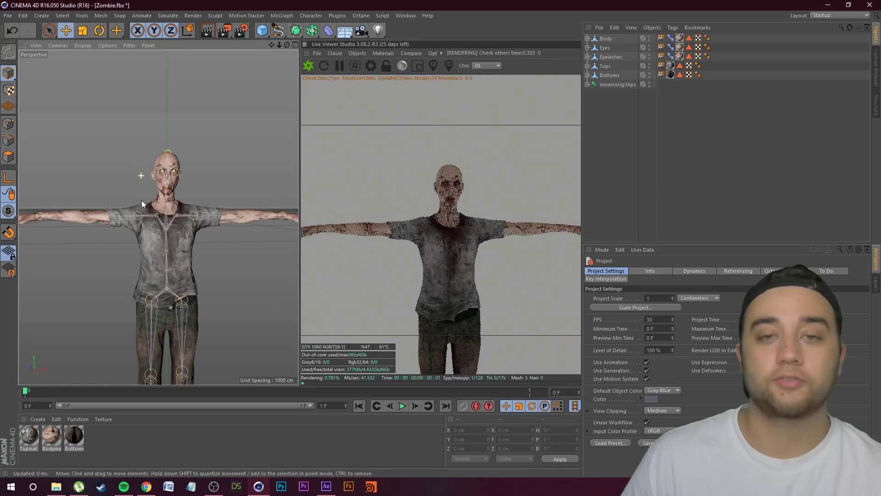
pyautogui.scroll(2, 147, 211)
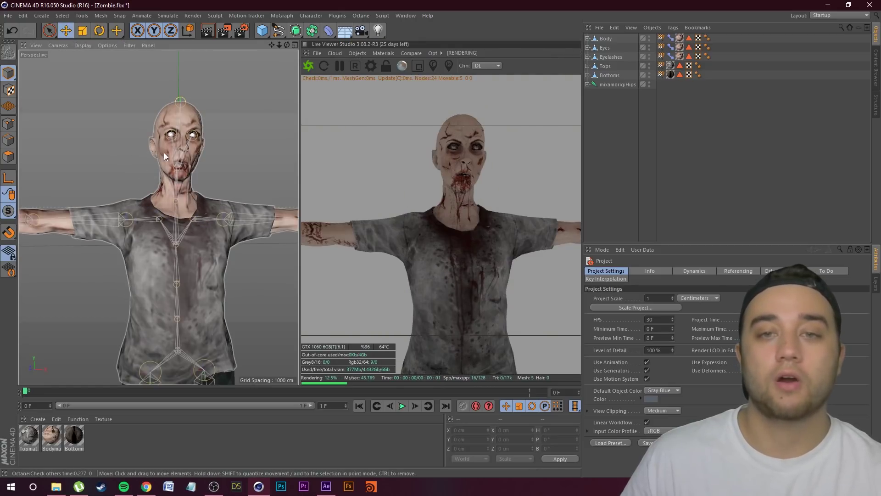
pyautogui.scroll(2, 184, 170)
pyautogui.scroll(-5, 208, 179)
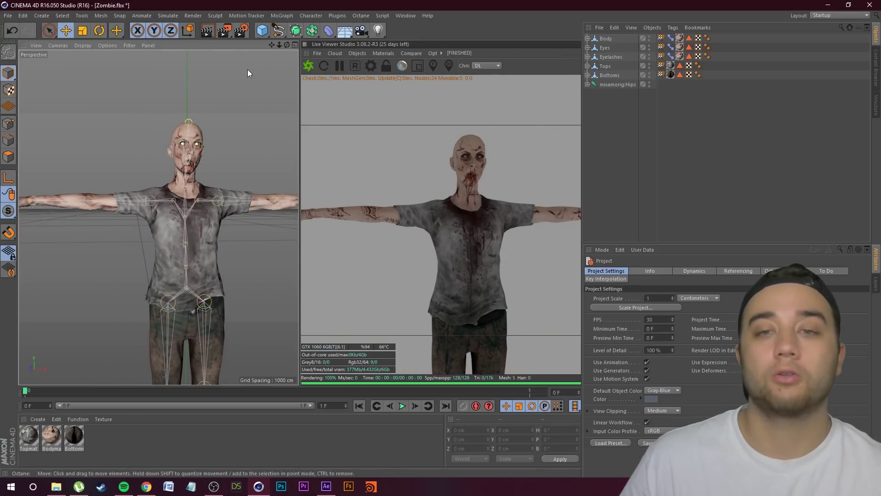
pyautogui.scroll(-5, 228, 186)
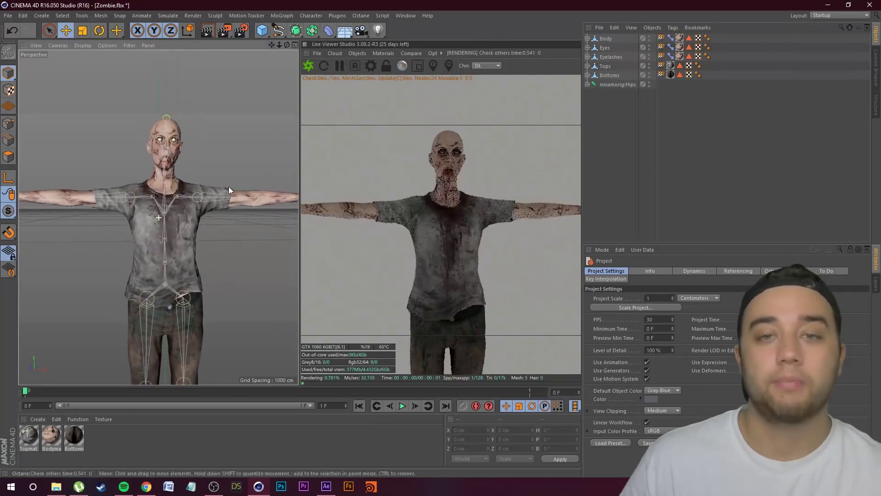
pyautogui.moveTo(271, 44); pyautogui.dragTo(244, 48)
# - Switch back to Chrome and open the Mixamo website in a new tab
pyautogui.click(147, 487)
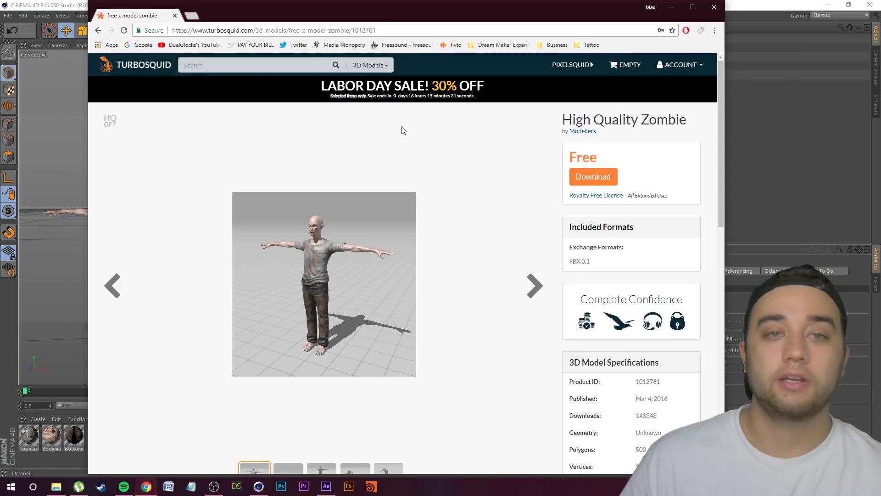
pyautogui.click(191, 16)
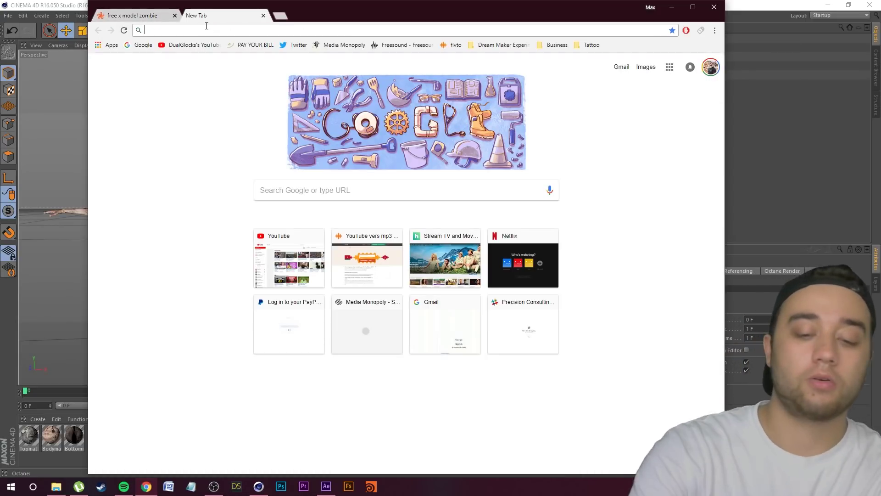
pyautogui.write('mixamo')
pyautogui.press('Return')
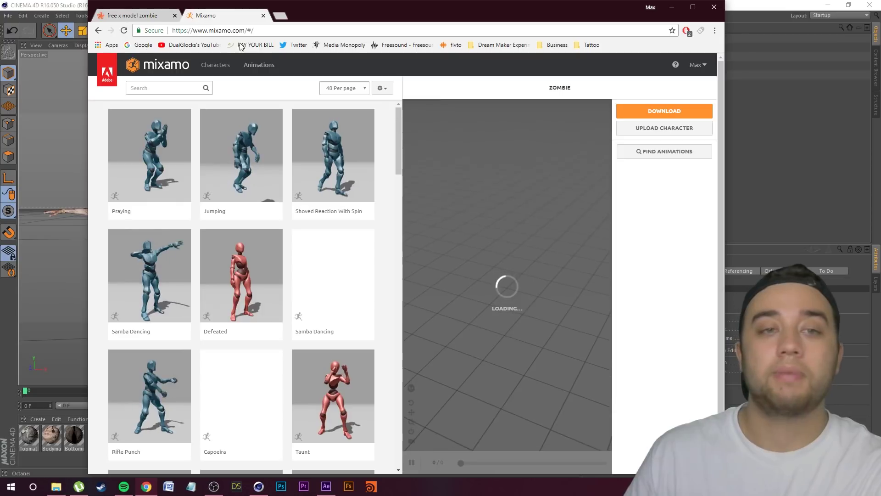
# - Upload the zombie character file to Mixamo, review the auto-rigged model and confirm it as the new character
pyautogui.scroll(-5, 321, 336)
pyautogui.scroll(5, 276, 298)
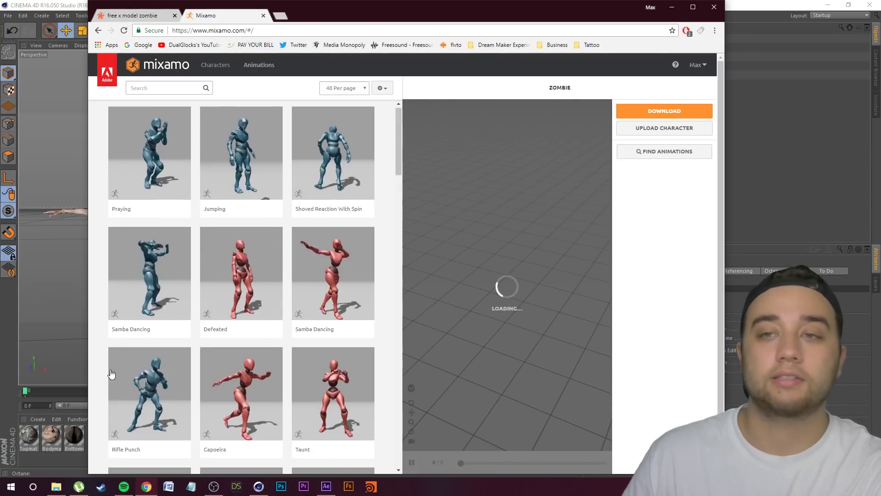
pyautogui.click(691, 130)
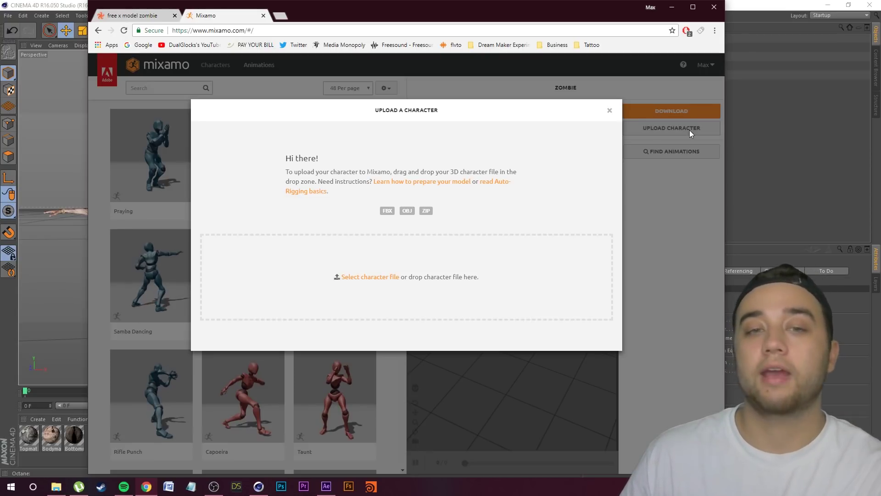
pyautogui.click(369, 277)
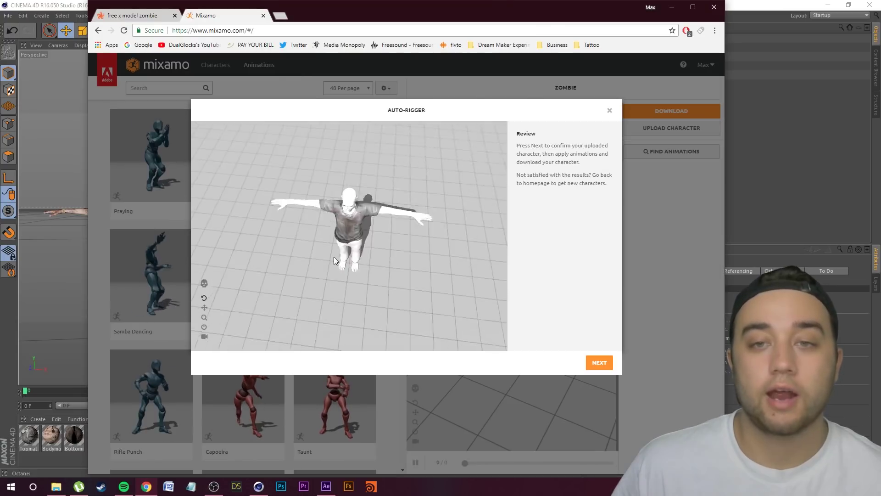
pyautogui.moveTo(334, 260); pyautogui.dragTo(312, 221)
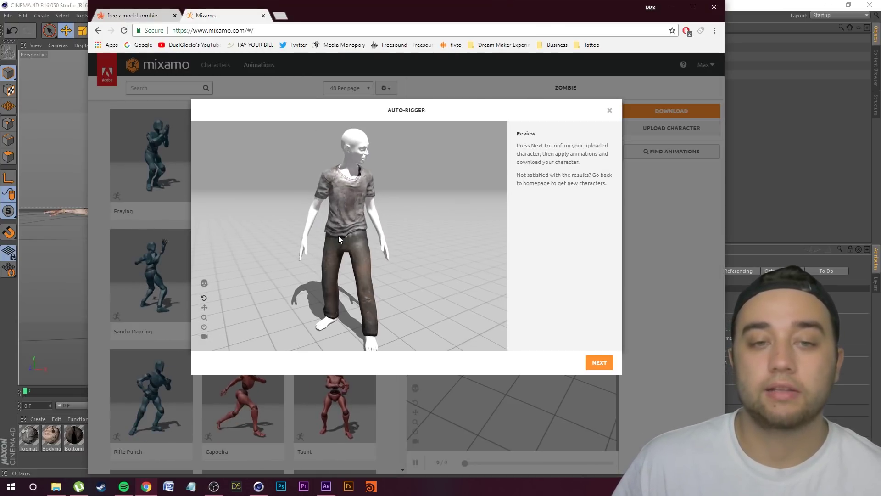
pyautogui.click(604, 365)
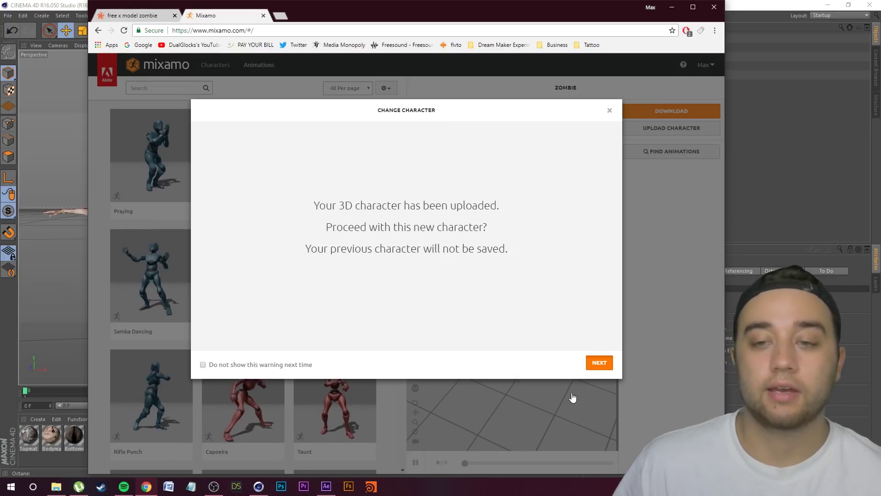
pyautogui.click(597, 364)
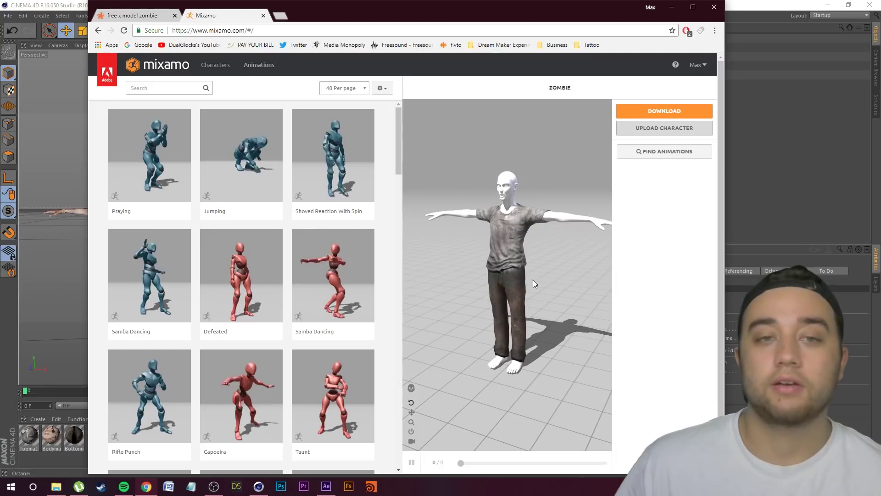
# - Apply the Zombie Kicking animation to the zombie and download it as FBX(.fbx) with skin at 60 frames per second without keyframe reduction
pyautogui.moveTo(398, 150); pyautogui.dragTo(441, 147)
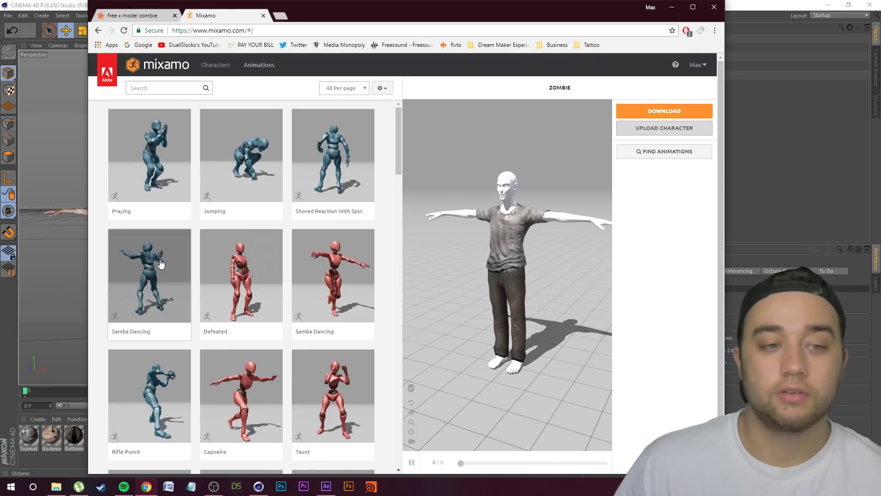
pyautogui.click(162, 263)
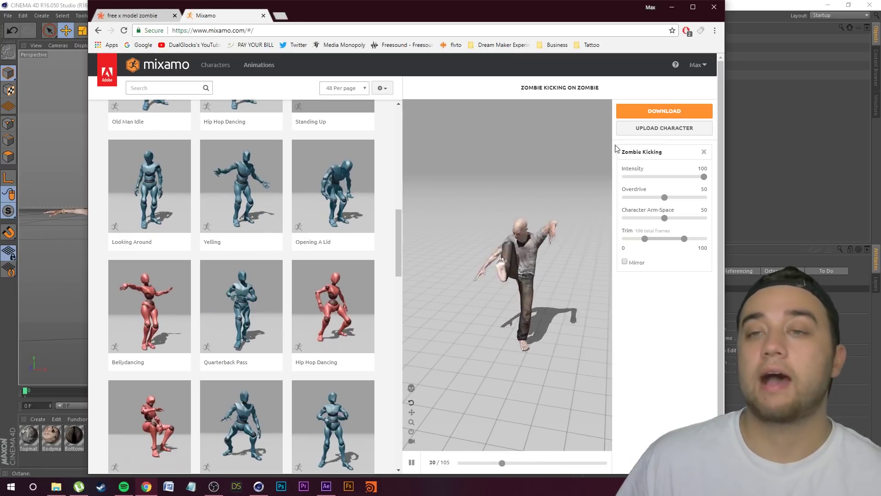
pyautogui.click(664, 111)
pyautogui.click(345, 183)
pyautogui.click(316, 206)
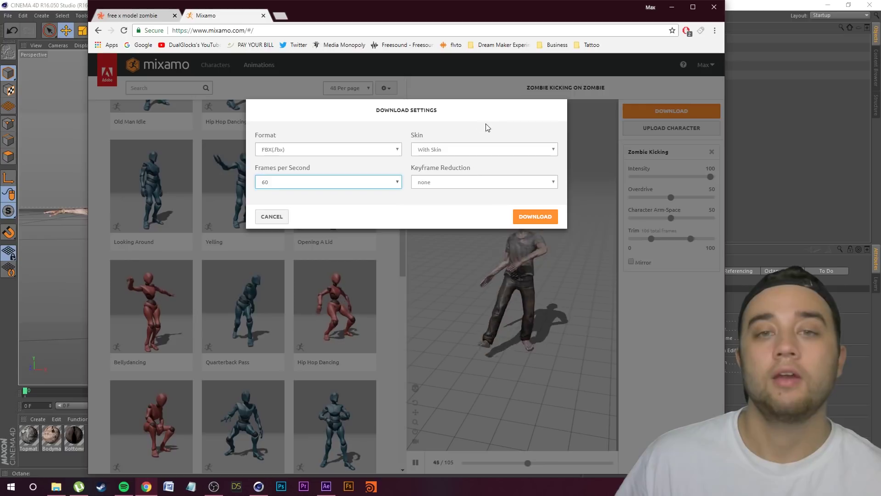
pyautogui.click(331, 150)
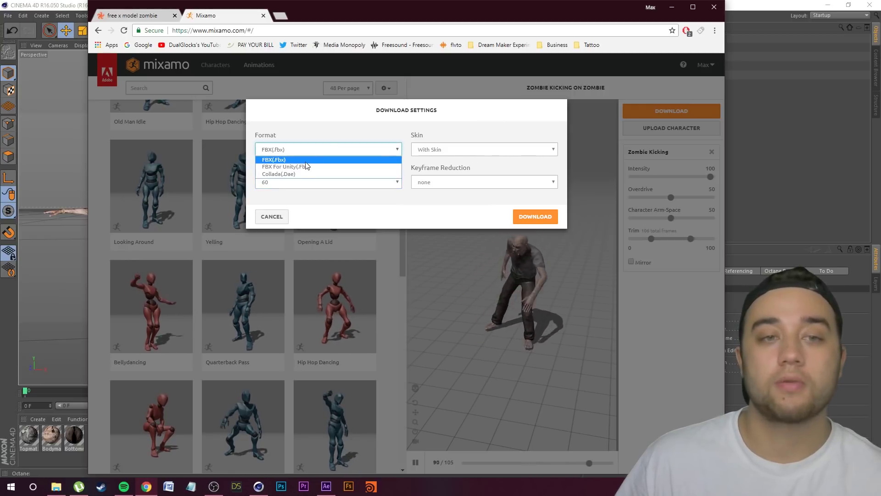
pyautogui.click(331, 132)
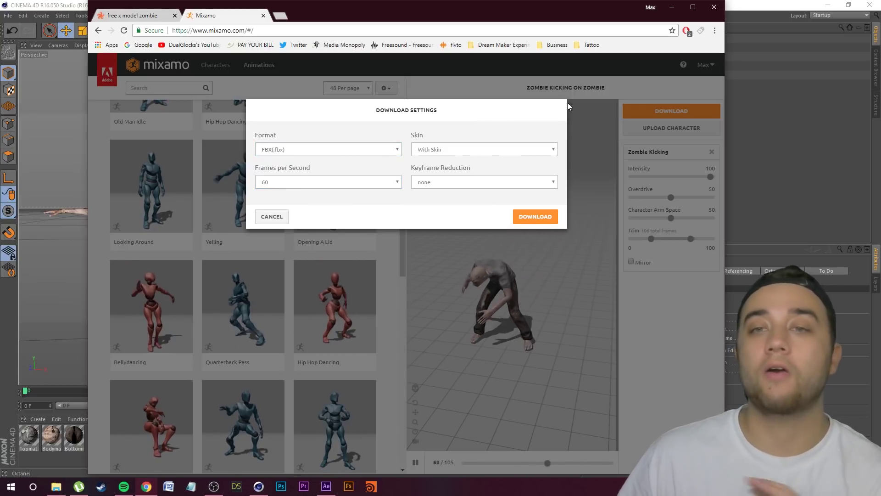
pyautogui.click(535, 217)
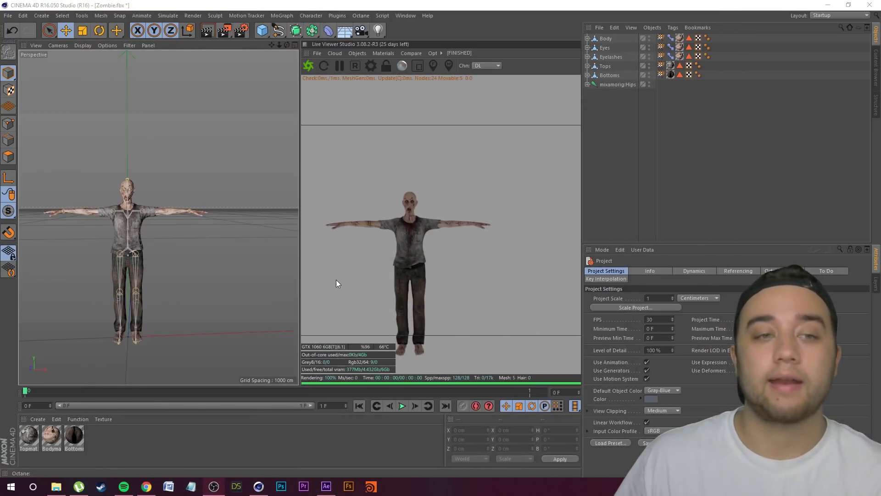
# - Switch to Cinema 4D and open the Zombie Kicking.fbx file
pyautogui.scroll(-3, 114, 208)
pyautogui.scroll(3, 114, 208)
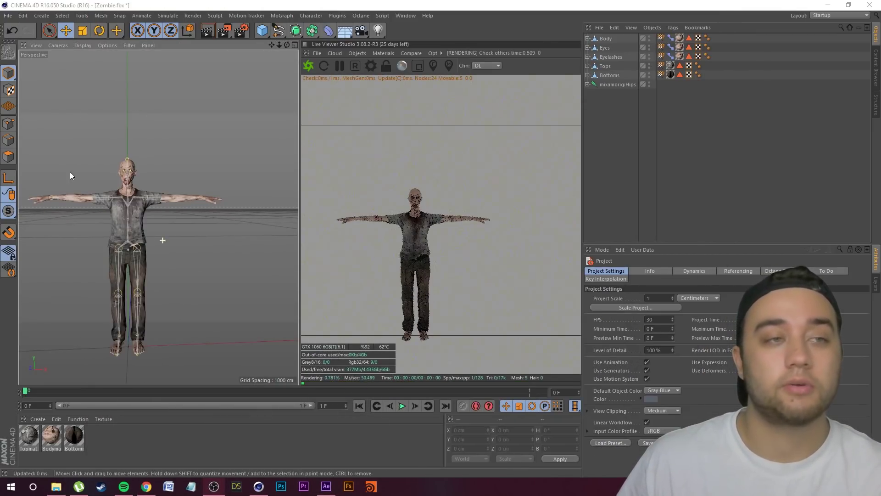
pyautogui.click(8, 15)
pyautogui.click(21, 39)
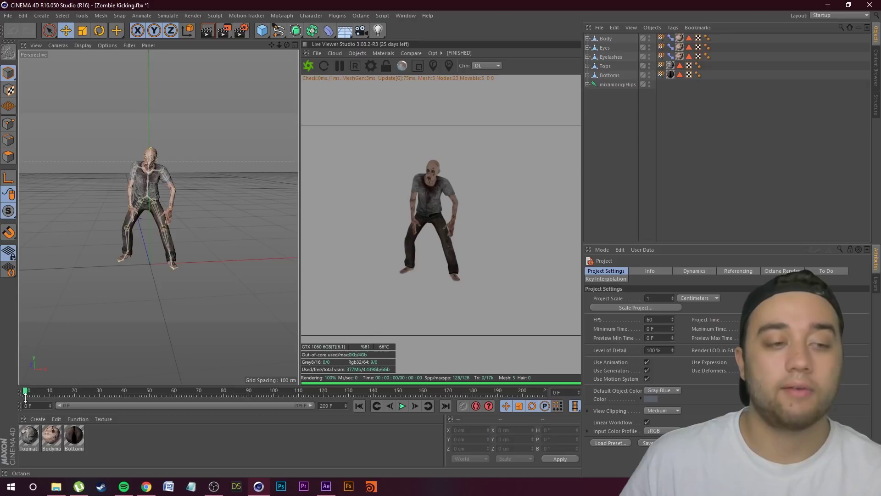
# - Play through the zombie's kicking animation in the viewport and the Octane Live Viewer
pyautogui.moveTo(26, 397)
pyautogui.mouseDown()
pyautogui.moveTo(71, 397)
pyautogui.moveTo(27, 395)
pyautogui.mouseUp()
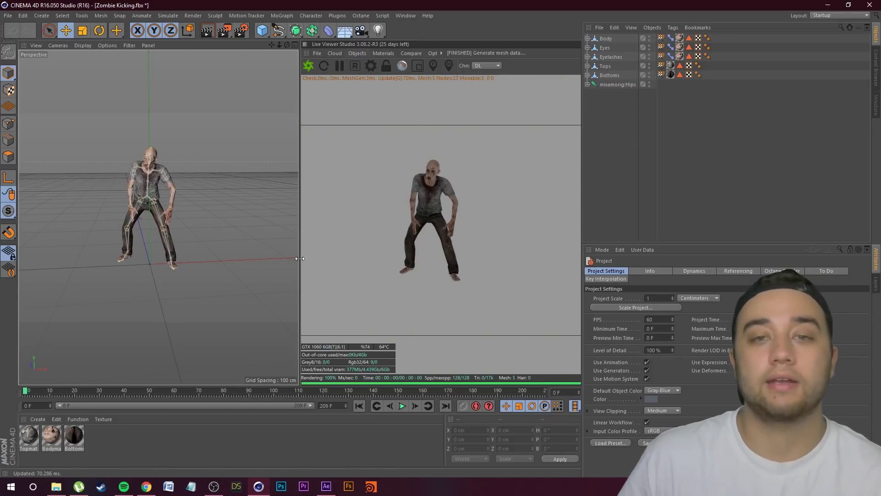
pyautogui.click(401, 406)
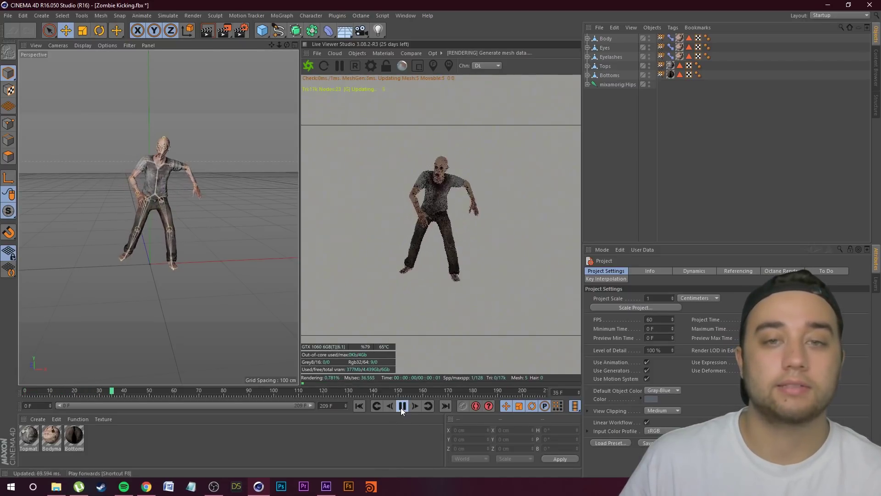
pyautogui.moveTo(293, 395); pyautogui.dragTo(151, 391)
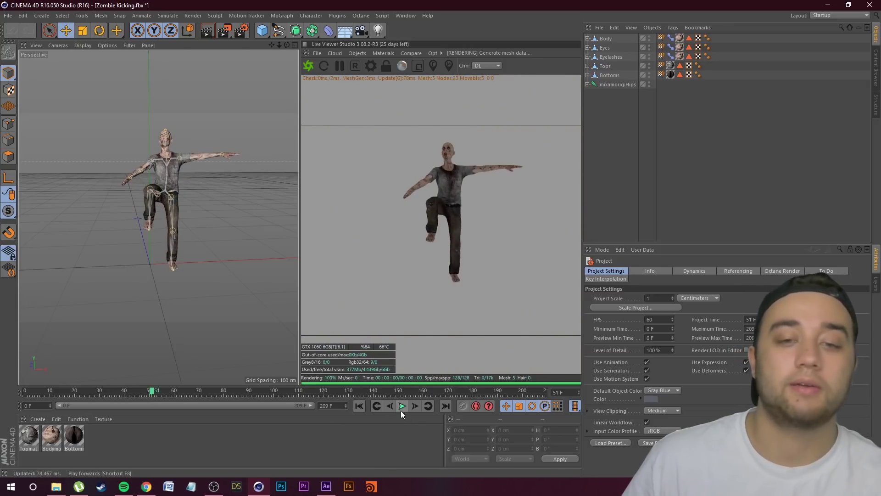
pyautogui.click(401, 411)
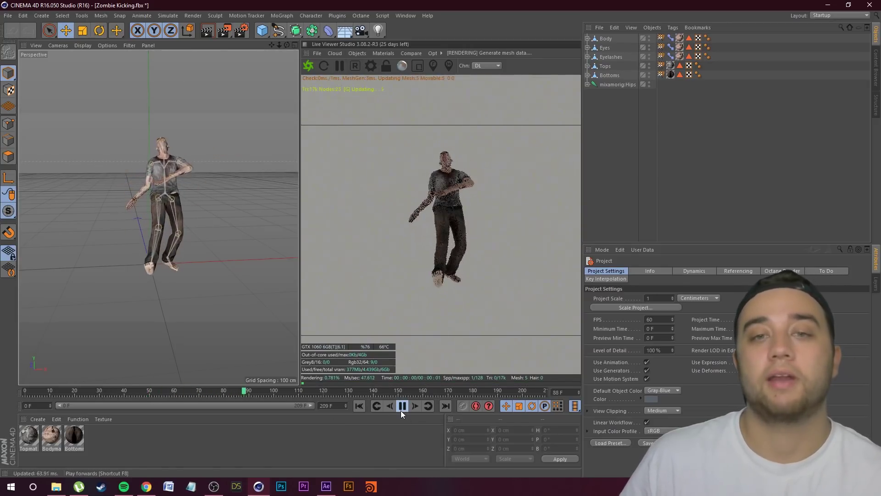
pyautogui.click(401, 410)
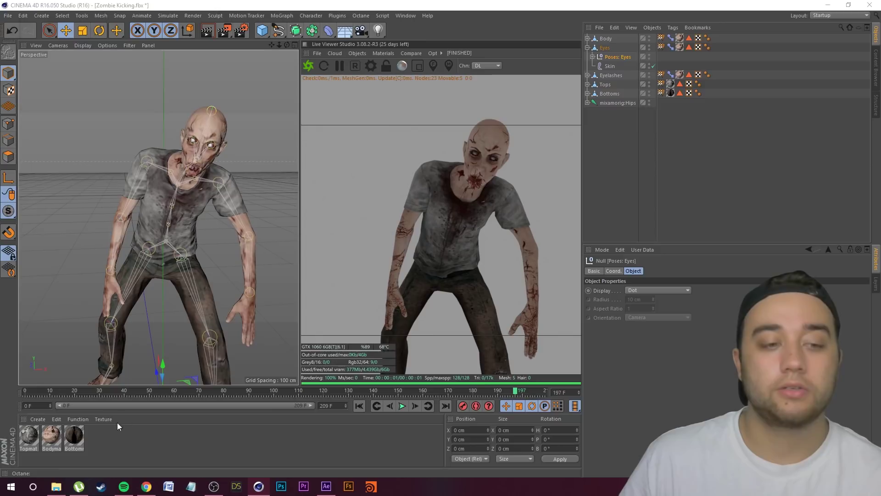
# - Create a new material with only the Luminance channel enabled
pyautogui.doubleClick(110, 439)
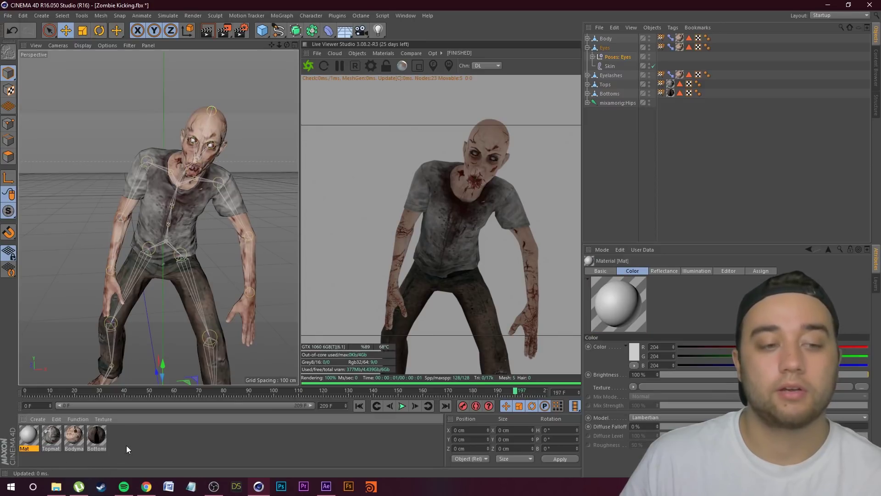
pyautogui.doubleClick(25, 437)
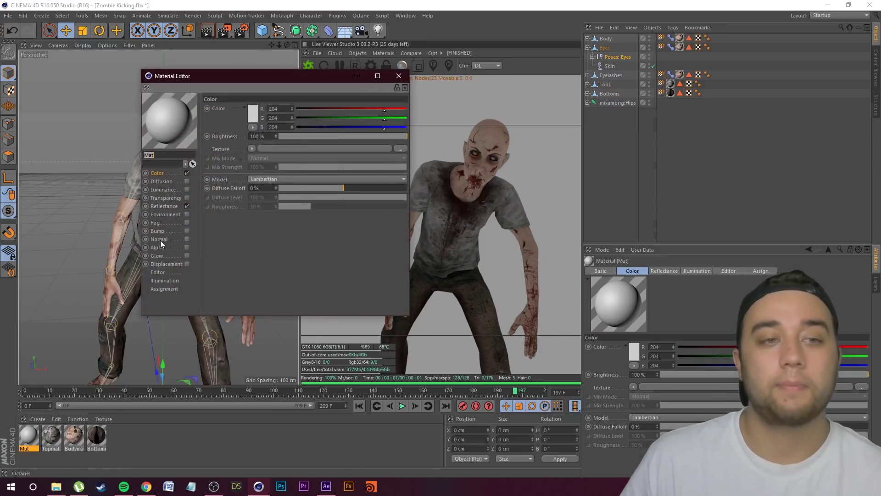
pyautogui.click(186, 189)
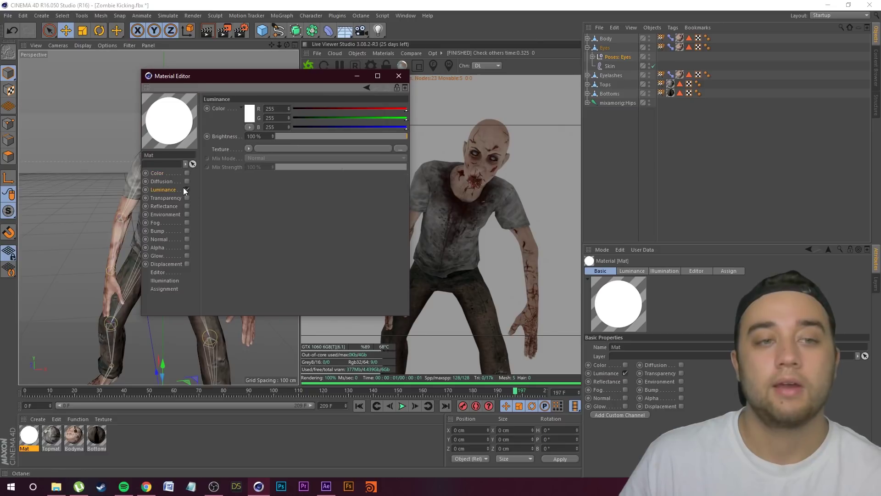
# - Set the new material's luminance color to pure red (255, 0, 0) and apply it to the Eyes object
pyautogui.click(250, 114)
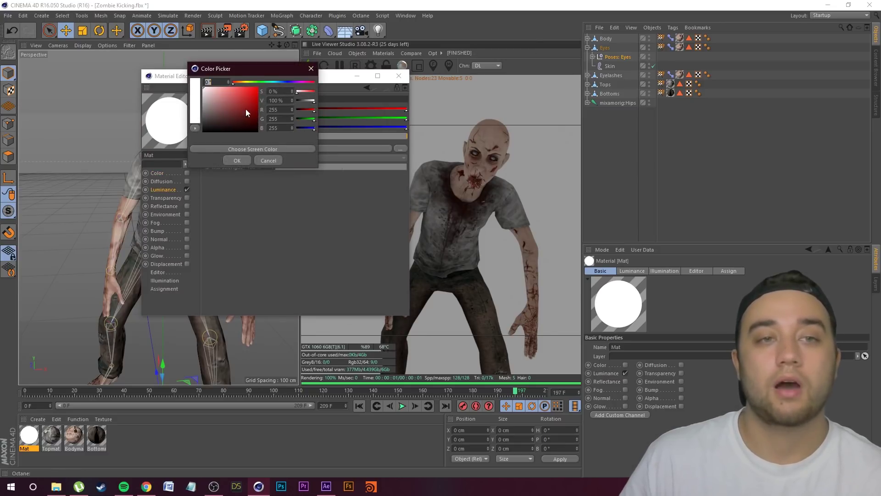
pyautogui.click(245, 84)
pyautogui.click(258, 88)
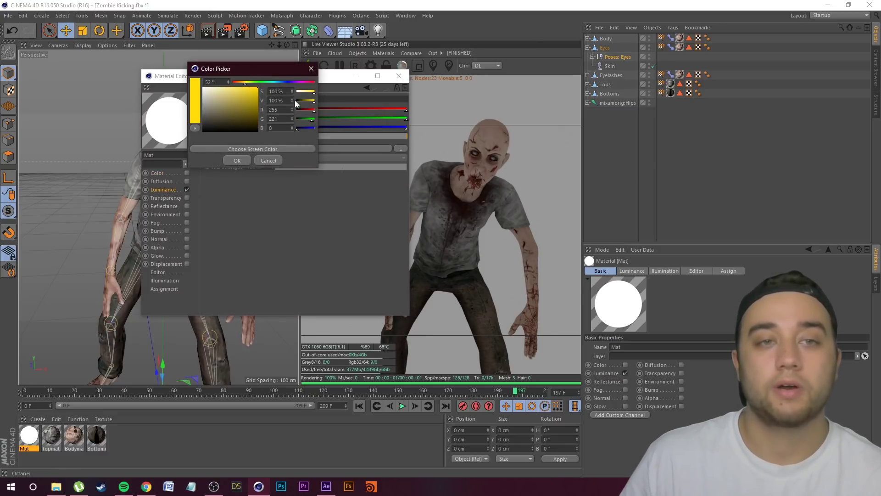
pyautogui.click(236, 159)
pyautogui.click(250, 113)
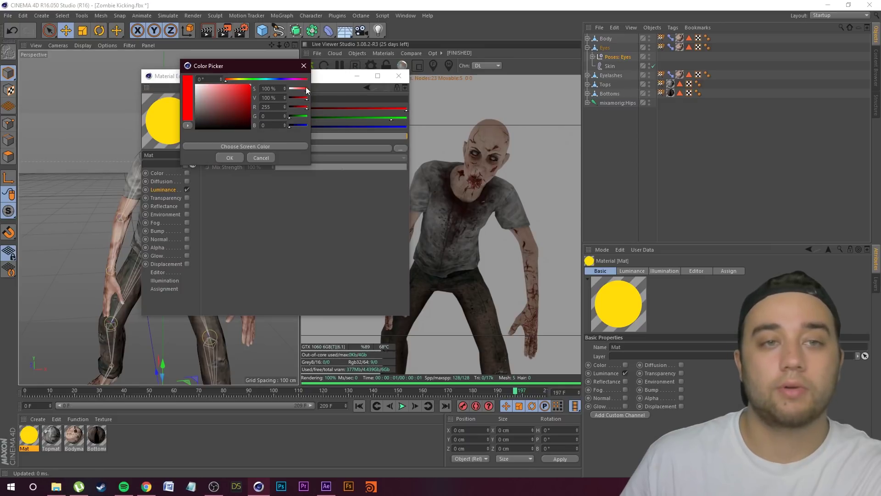
pyautogui.click(228, 158)
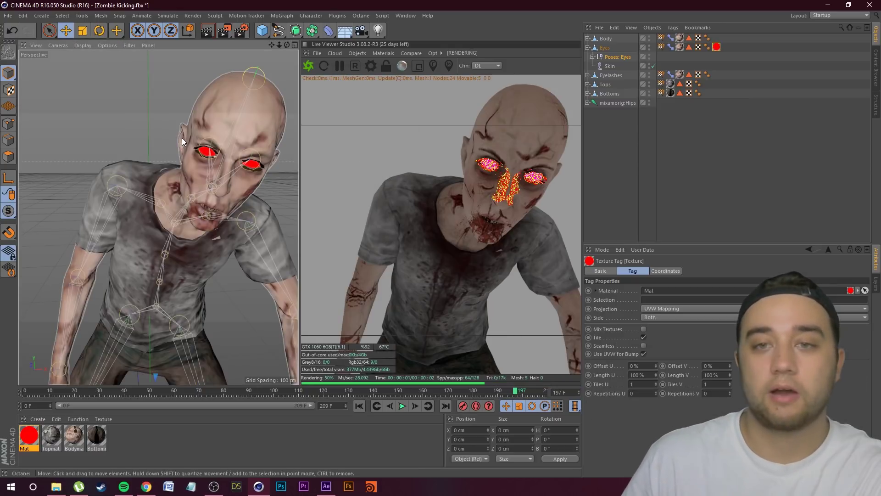
pyautogui.scroll(2, 192, 139)
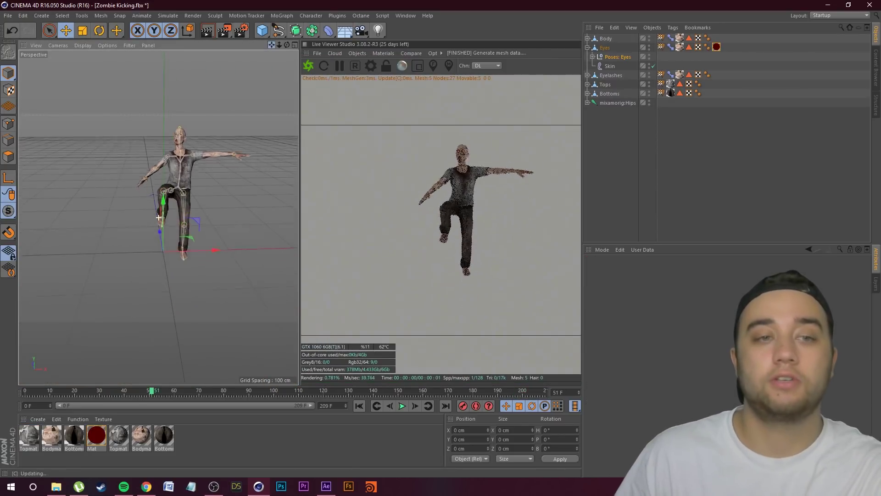
# - Add an Octane area light to the zombie scene
pyautogui.moveTo(169, 201); pyautogui.dragTo(291, 211)
pyautogui.scroll(-5, 291, 211)
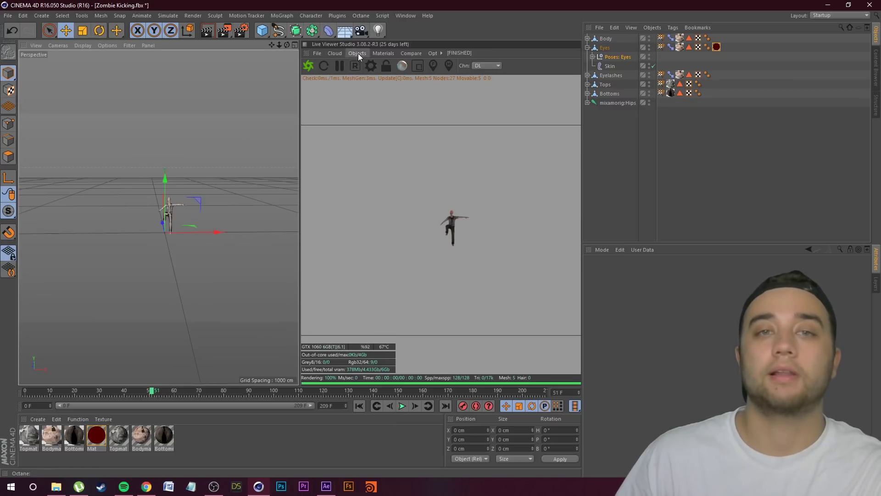
pyautogui.click(358, 54)
pyautogui.moveTo(382, 95)
pyautogui.click(475, 106)
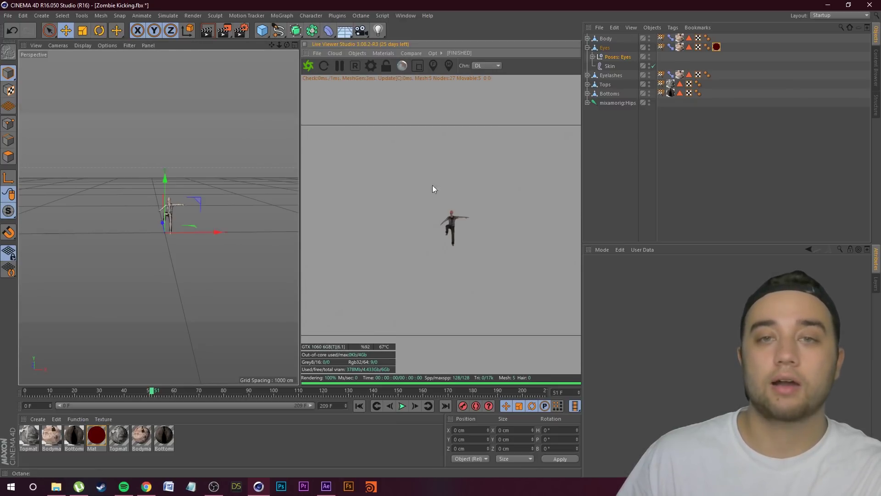
# - Position the Octane light in front of the zombie at about Y 150 cm, Z -819 cm, with power about 66 and temperature about 6292
pyautogui.moveTo(120, 199); pyautogui.dragTo(176, 223)
pyautogui.moveTo(103, 228); pyautogui.dragTo(208, 233)
pyautogui.moveTo(251, 177); pyautogui.dragTo(252, 148)
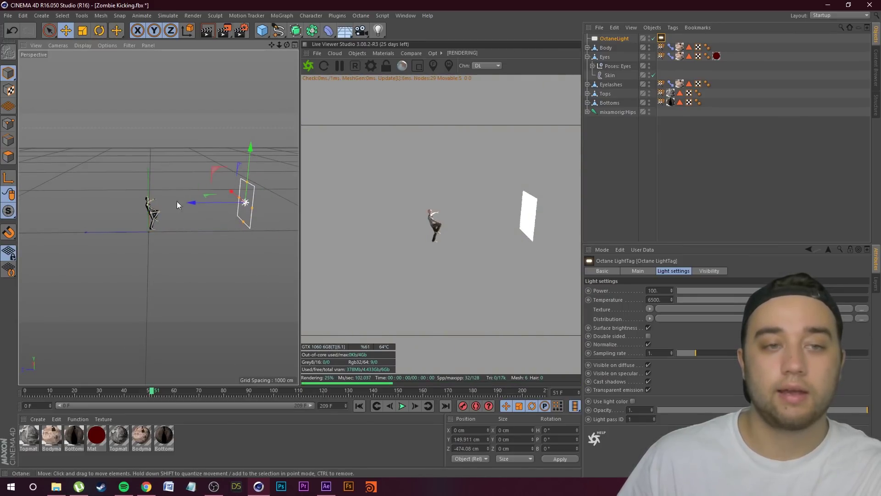
pyautogui.moveTo(199, 205); pyautogui.dragTo(264, 214)
pyautogui.scroll(10, 172, 219)
pyautogui.scroll(-10, 92, 213)
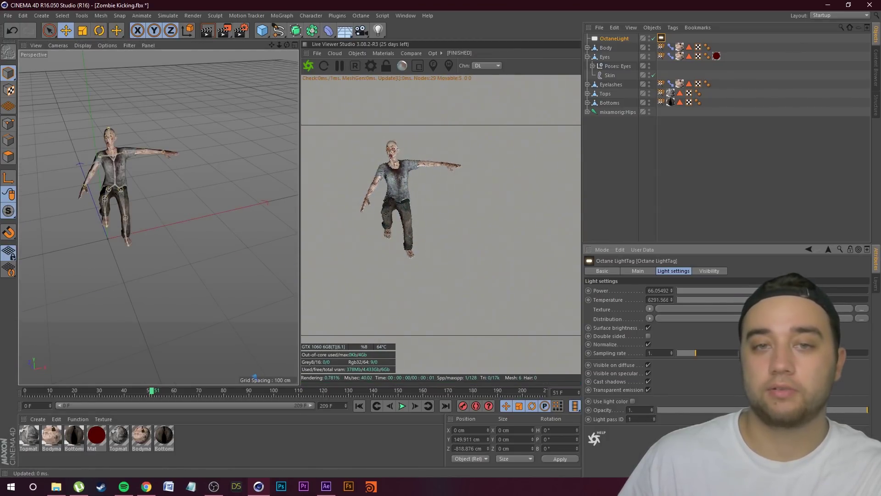
pyautogui.moveTo(239, 227); pyautogui.dragTo(153, 226)
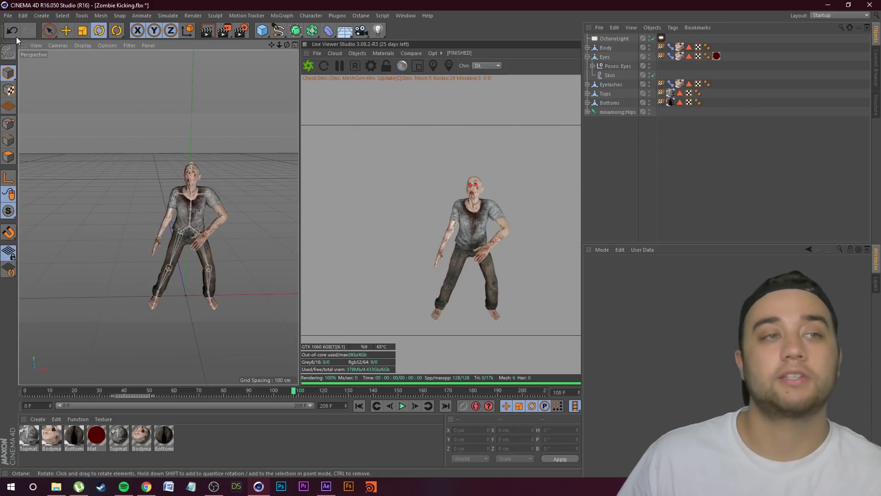
# - Save the project to the H: drive as "zombie kick c4d"
pyautogui.click(8, 16)
pyautogui.click(29, 109)
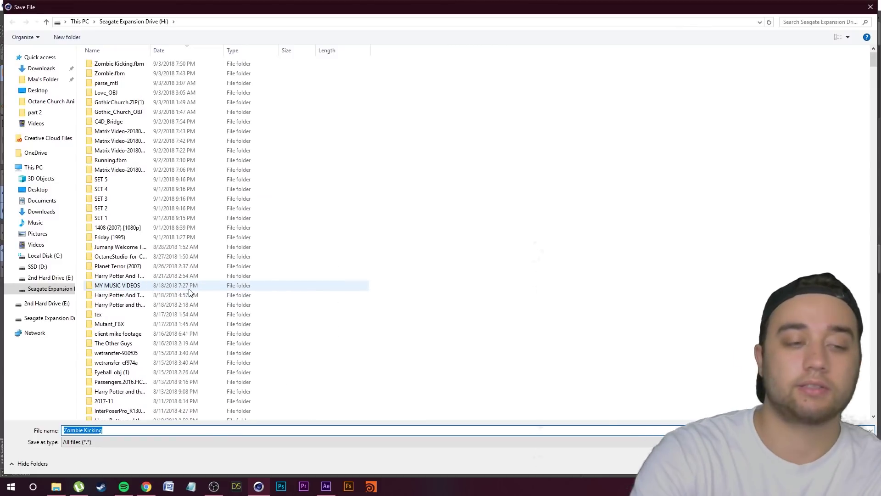
pyautogui.write('zombie kick c4d')
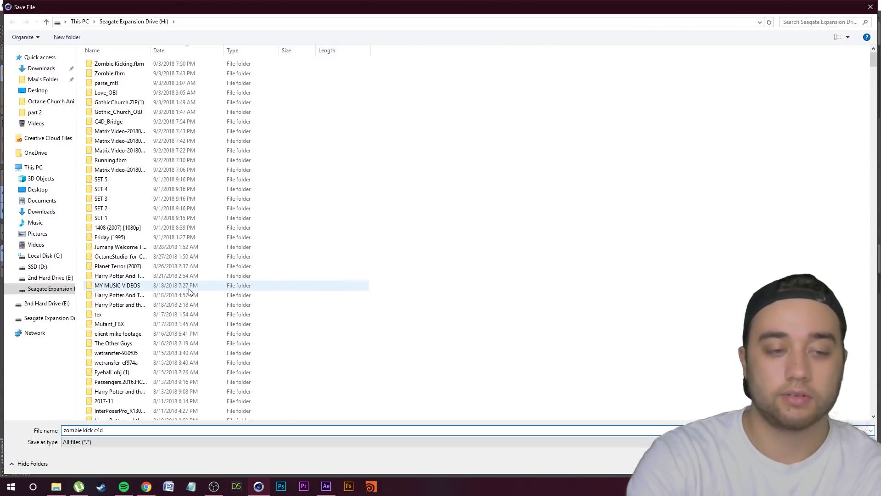
pyautogui.press('Return')
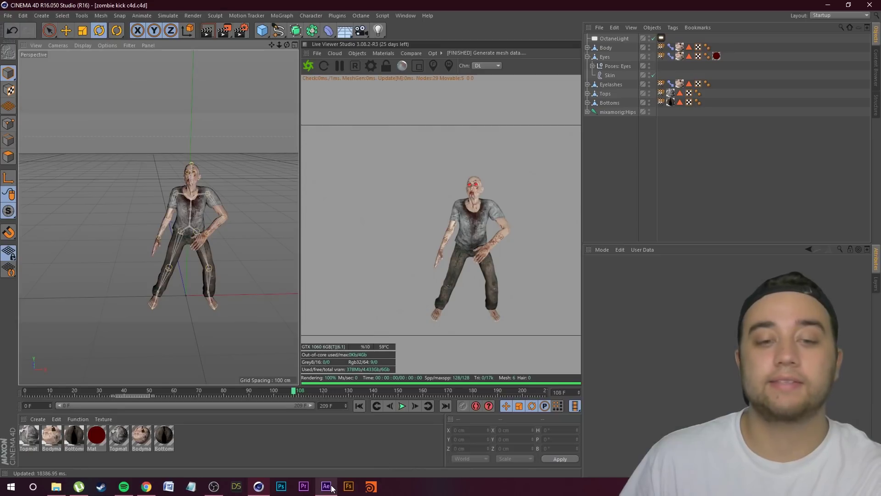
# - Switch to After Effects and make the Track Solid 1 layer visible in Linked Comp 03
pyautogui.click(328, 487)
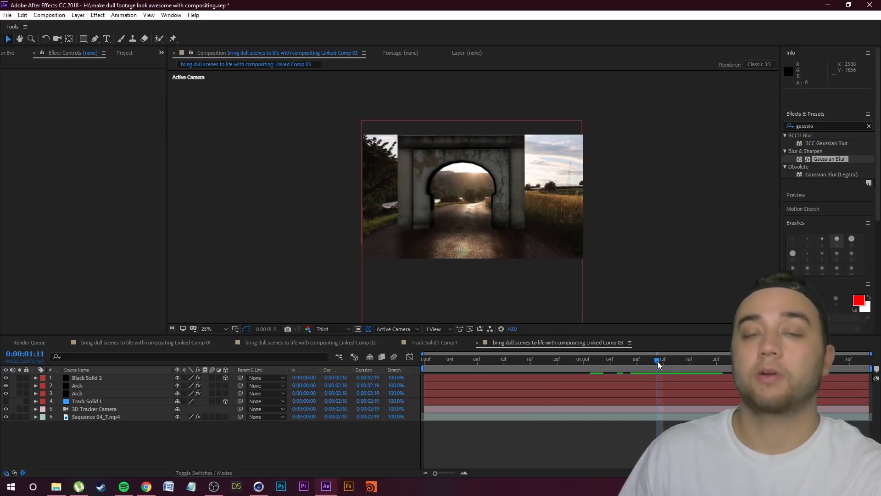
pyautogui.click(6, 401)
pyautogui.moveTo(658, 364)
pyautogui.mouseDown()
pyautogui.moveTo(675, 364)
pyautogui.moveTo(604, 364)
pyautogui.moveTo(663, 372)
pyautogui.moveTo(650, 372)
pyautogui.mouseUp()
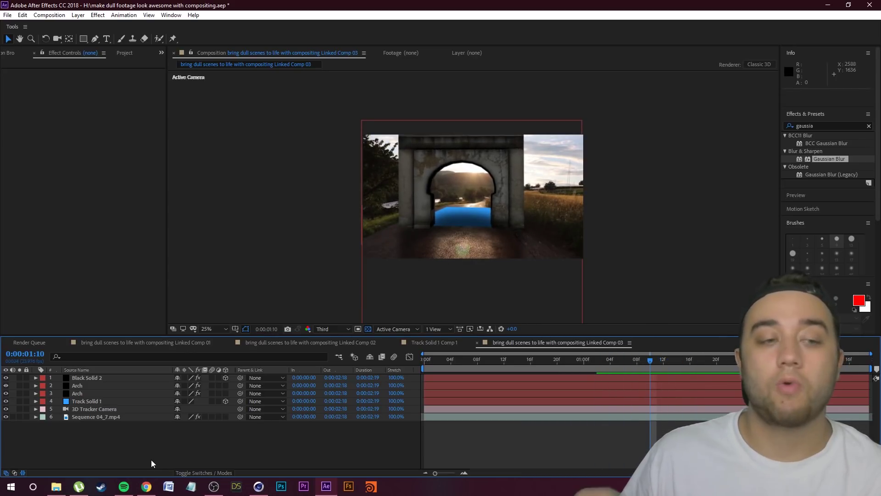
pyautogui.click(6, 402)
pyautogui.click(6, 401)
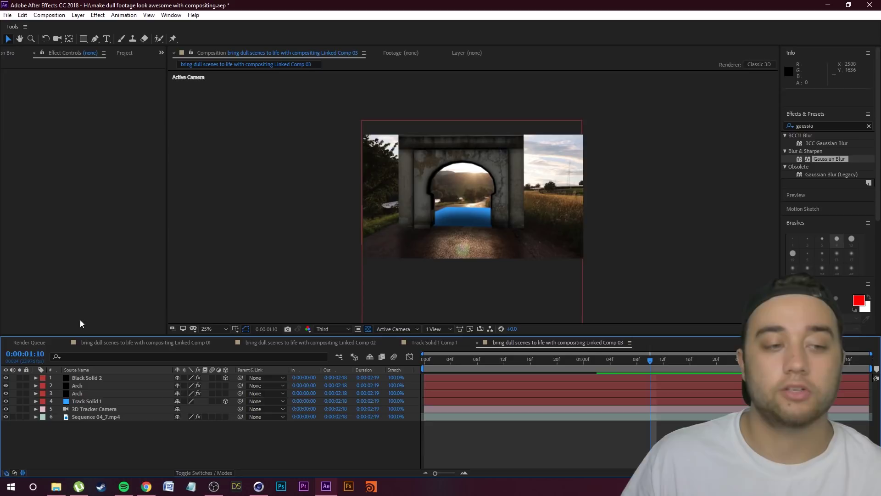
# - Export the composition with the MAXON Cinema 4D Exporter to the H: drive as "bring dull scenes to life with compositing Linked Comp 03"
pyautogui.click(4, 16)
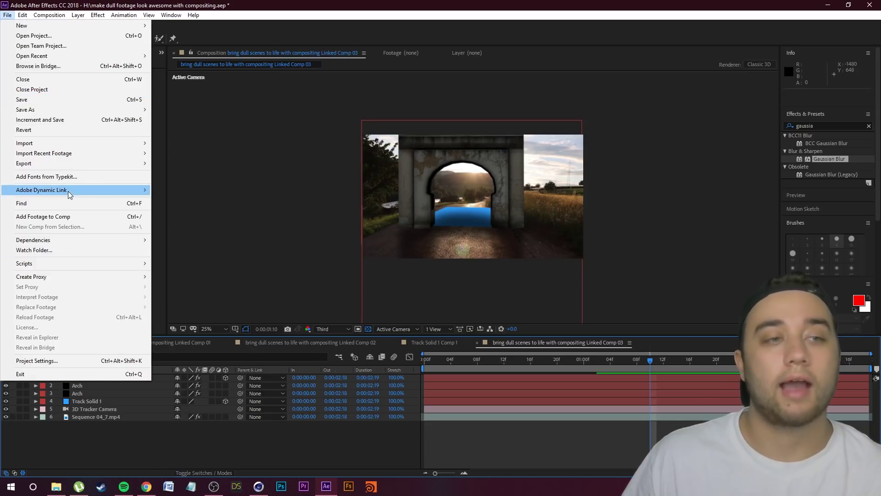
pyautogui.moveTo(109, 165)
pyautogui.click(202, 193)
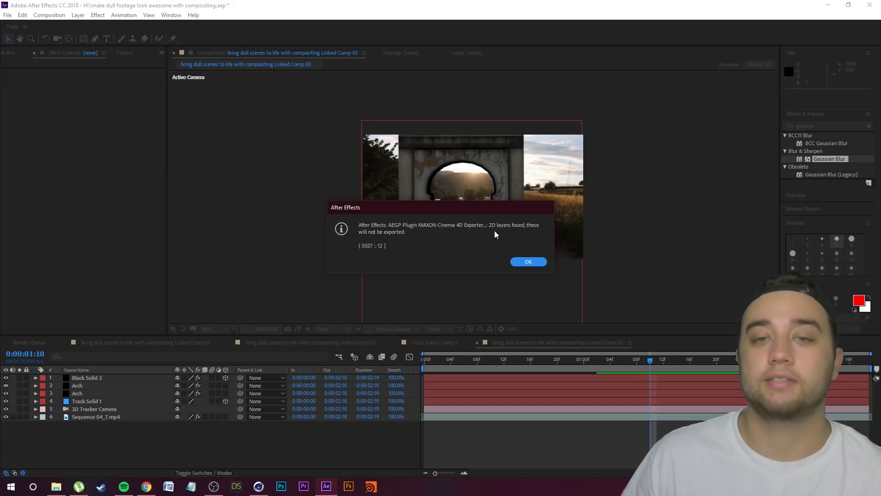
pyautogui.click(528, 261)
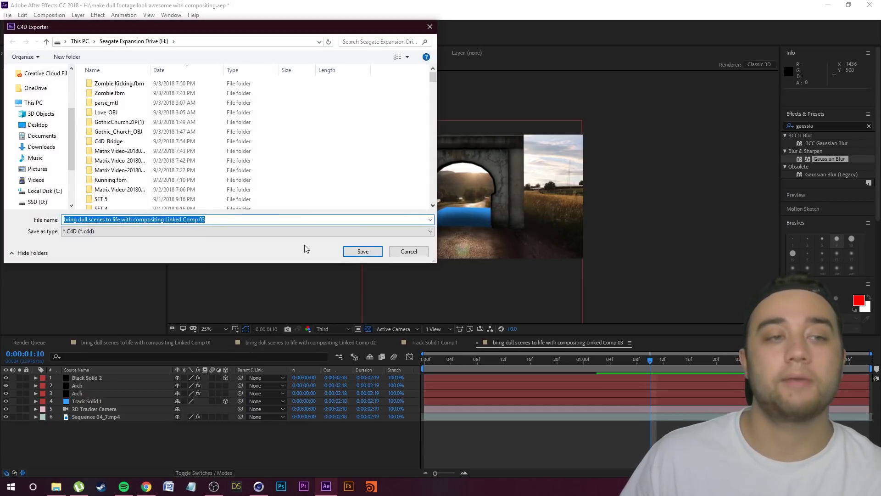
pyautogui.click(362, 251)
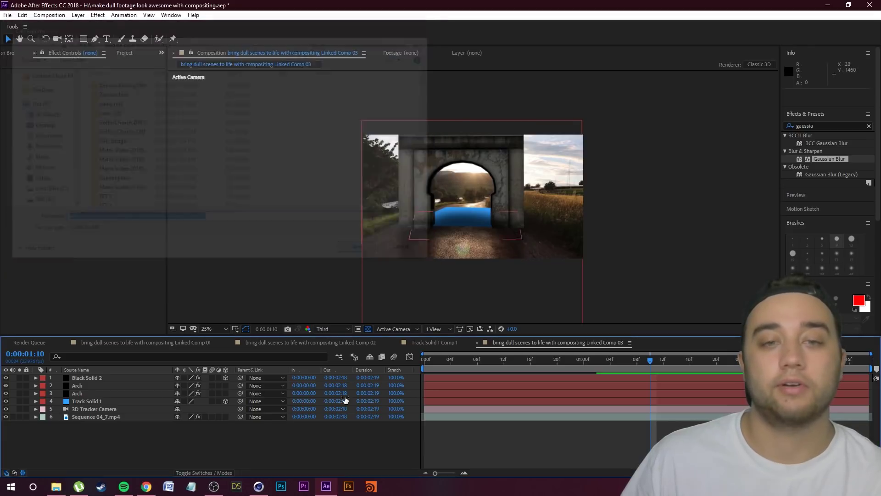
# - Switch to Cinema 4D and open the exported "bring dull scenes to life with compositing Linked Comp 03" file
pyautogui.click(259, 488)
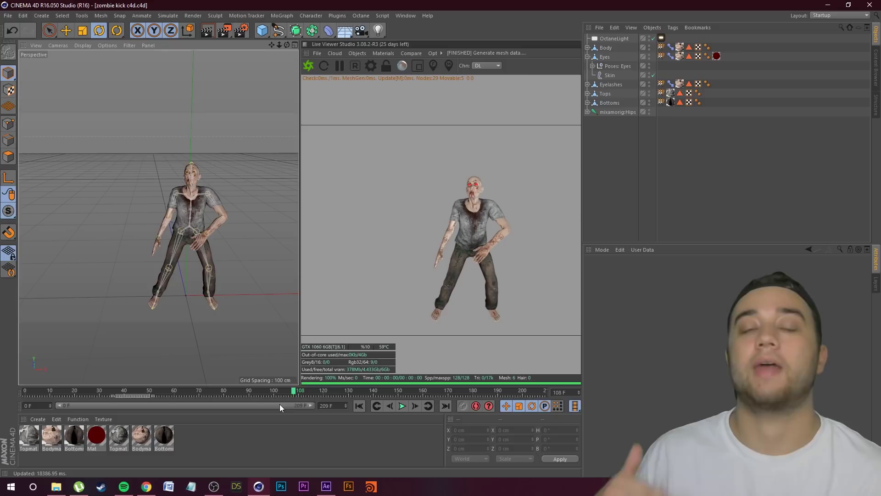
pyautogui.click(8, 16)
pyautogui.click(21, 29)
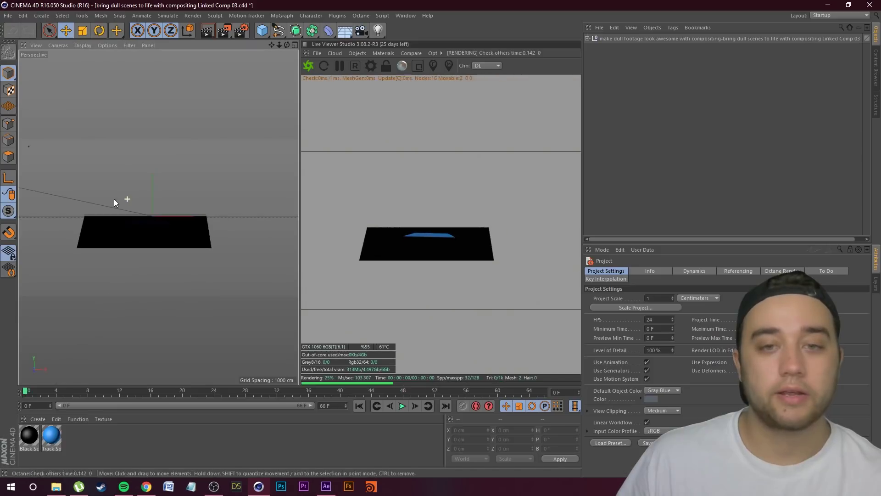
# - Expand the imported composition's hierarchy, select the 3D Tracker Camera and play and scrub through the animation to examine its motion
pyautogui.moveTo(114, 199); pyautogui.dragTo(612, 68)
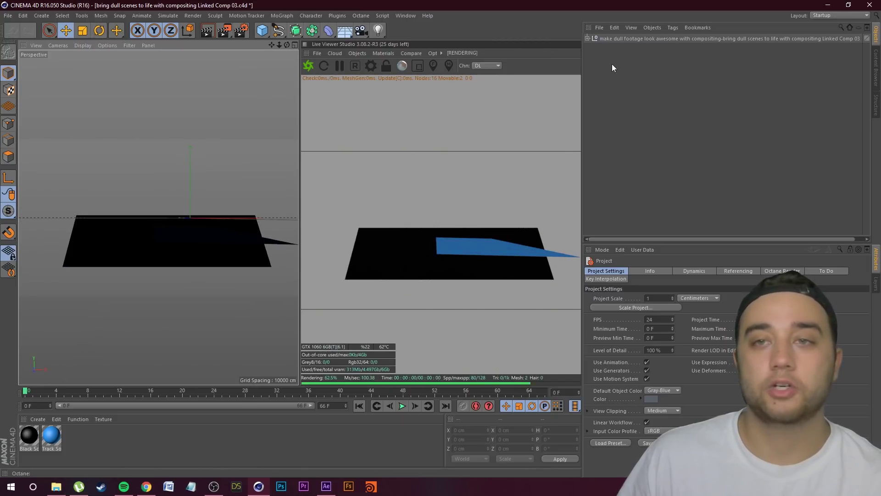
pyautogui.click(589, 39)
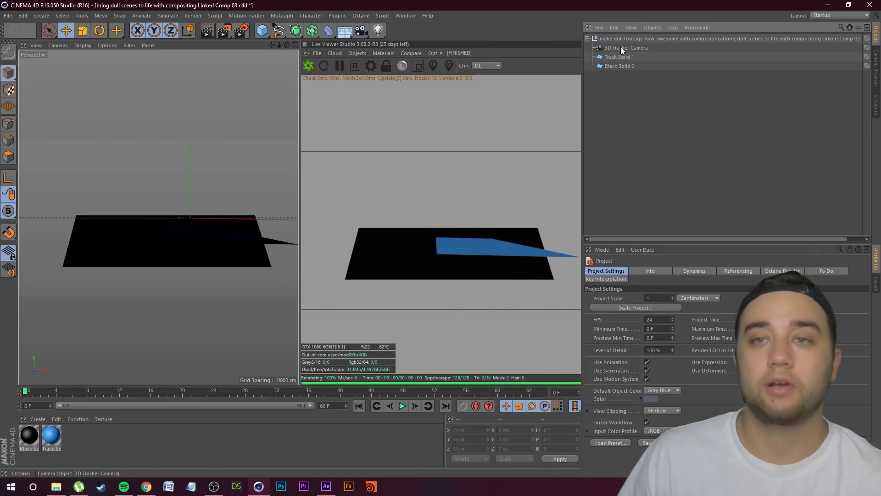
pyautogui.click(622, 48)
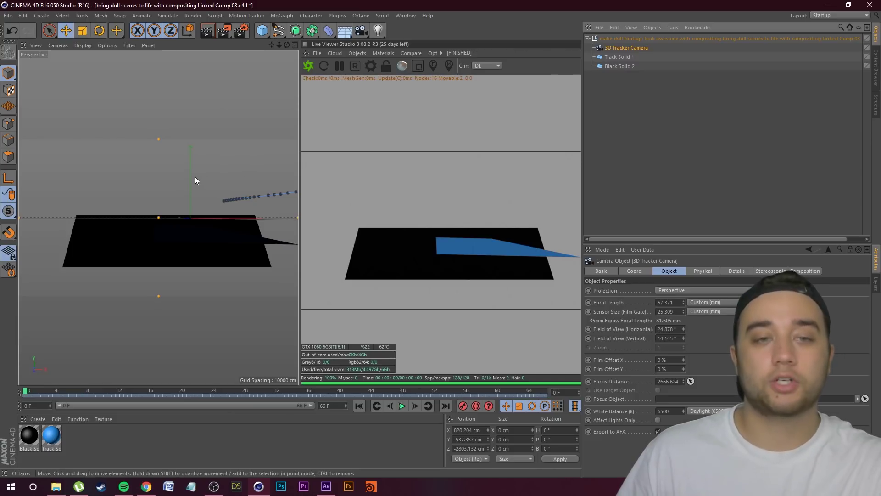
pyautogui.moveTo(218, 149); pyautogui.dragTo(239, 156)
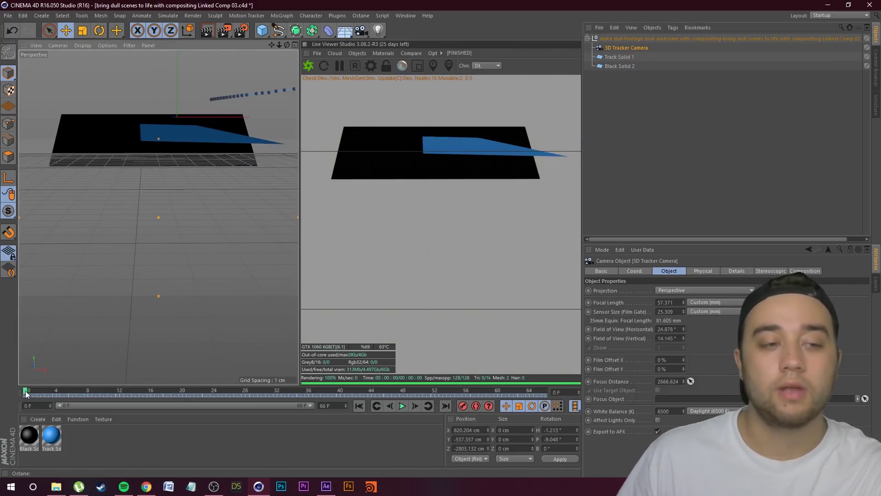
pyautogui.click(402, 406)
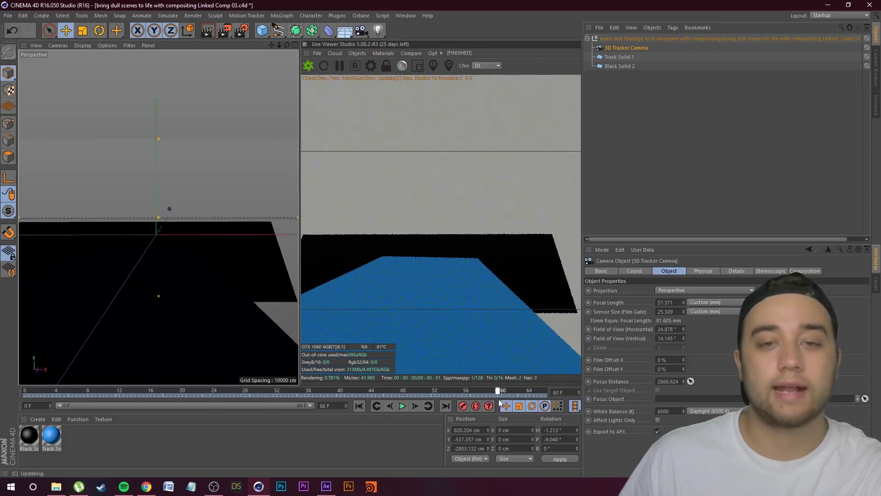
pyautogui.moveTo(25, 378); pyautogui.dragTo(545, 377)
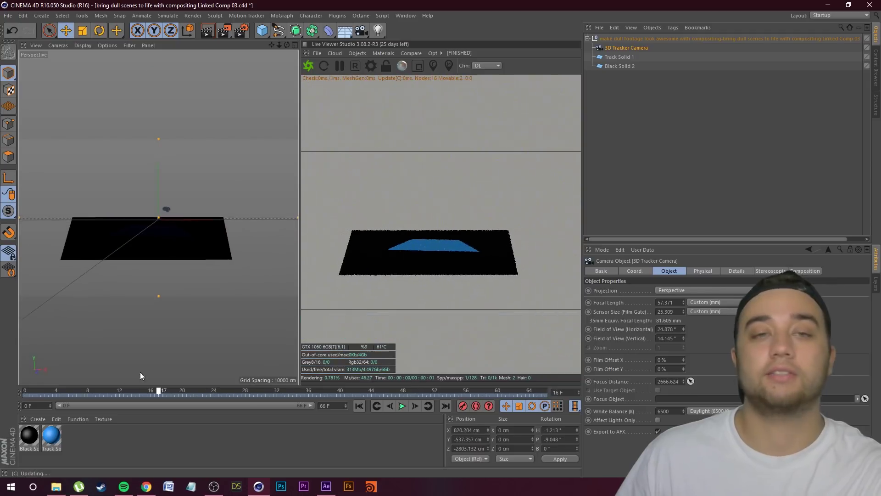
# - Delete the Black Solid 2 material and the Black Solid 2 plane from the scene
pyautogui.click(29, 435)
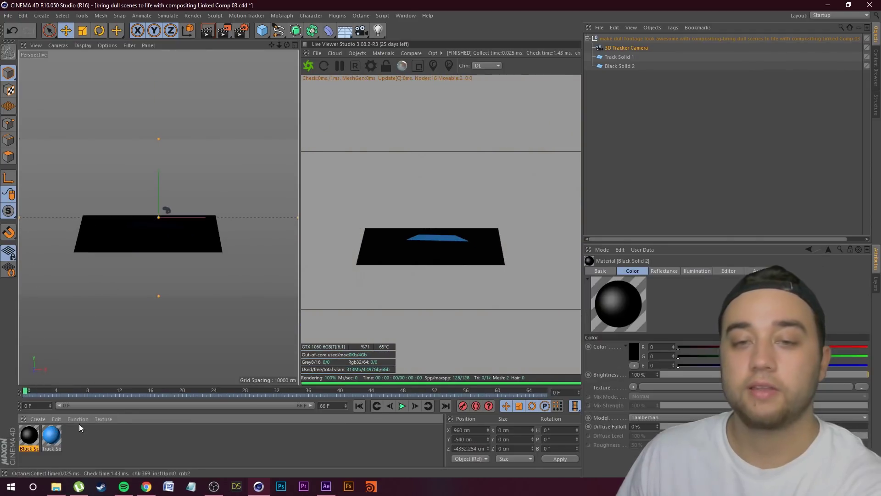
pyautogui.press('Delete')
pyautogui.click(621, 65)
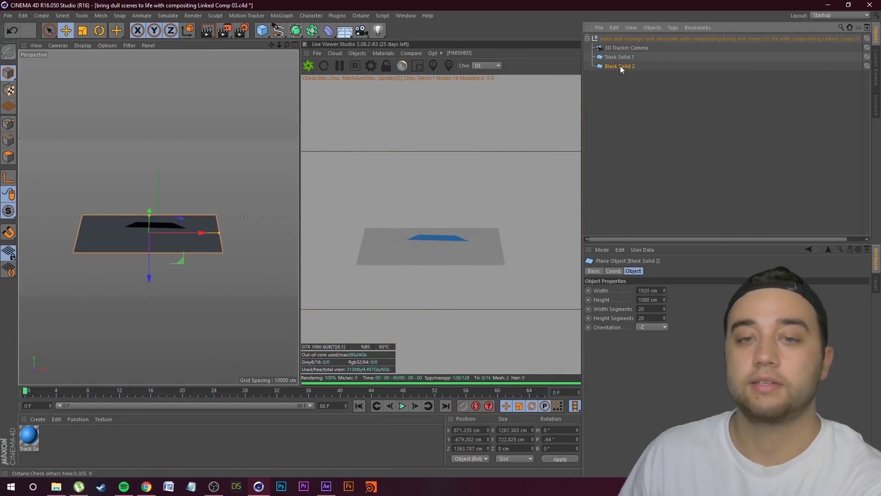
pyautogui.press('Delete')
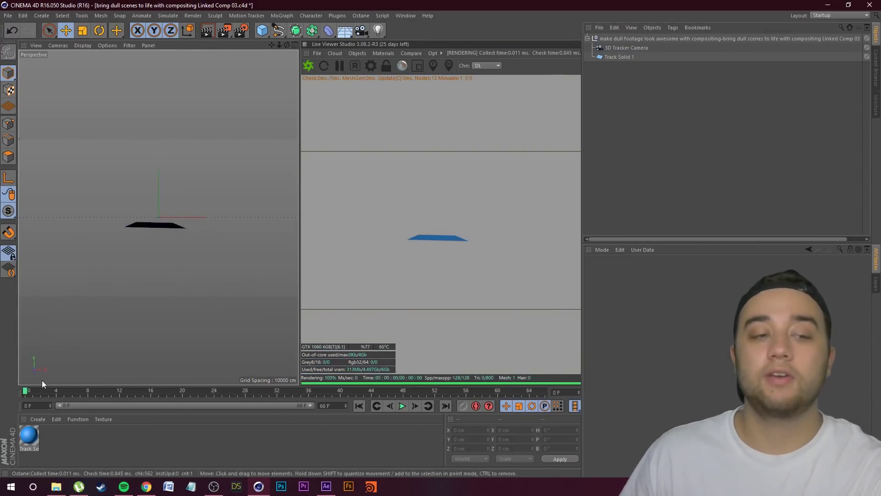
pyautogui.hotkey('shift', 'g')
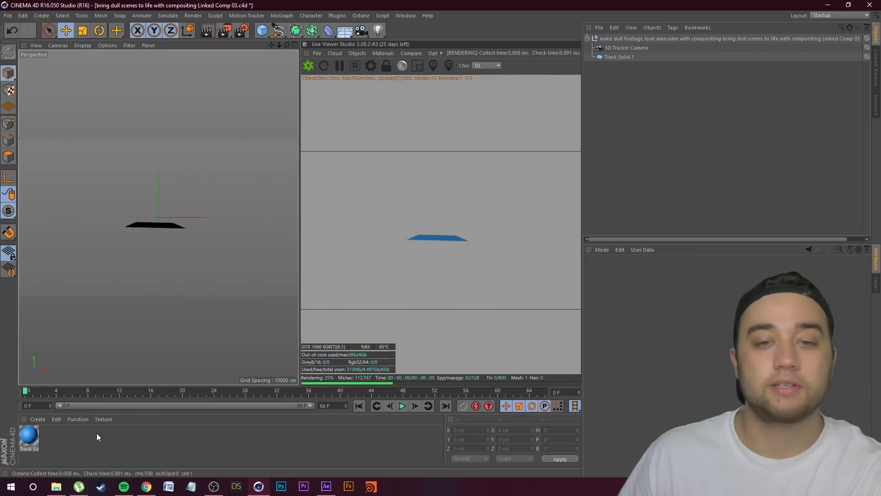
# - Switch to After Effects and hide every layer except the Sequence 04_7.mp4 footage
pyautogui.click(54, 489)
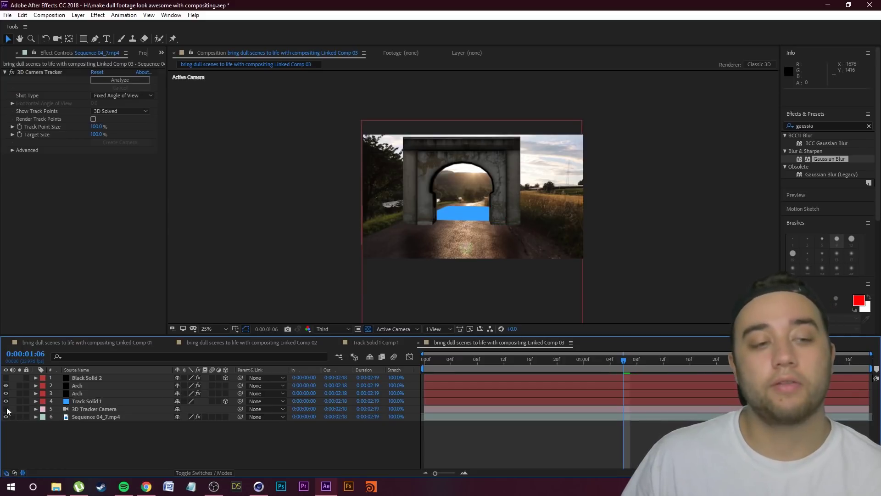
pyautogui.keyDown('alt'); pyautogui.click(6, 416); pyautogui.keyUp('alt')
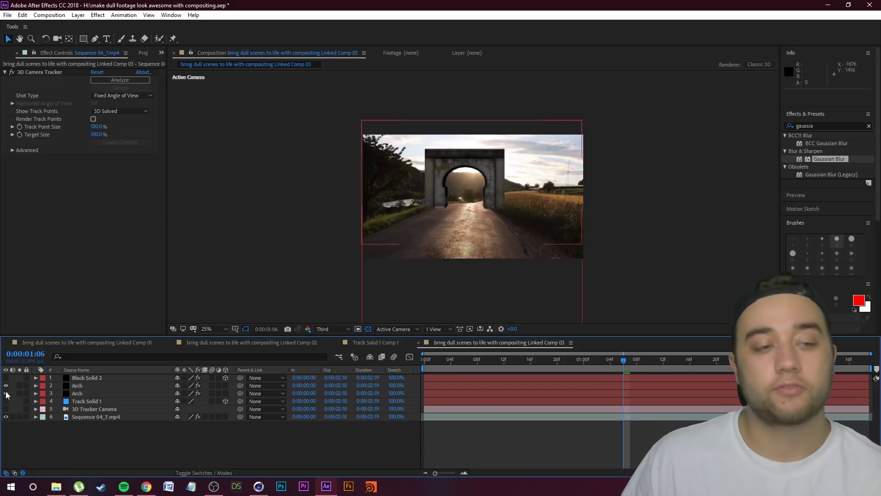
pyautogui.click(106, 417)
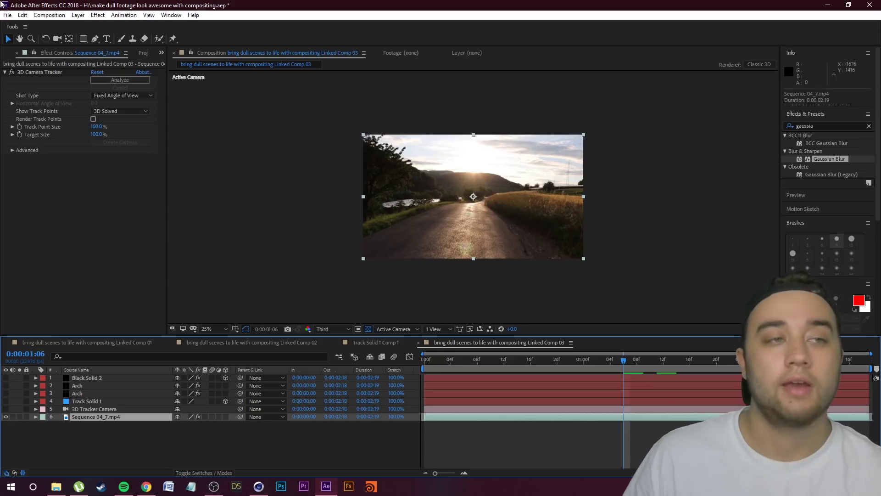
# - Add the footage-only composition to the Render Queue with Best quality and Full resolution render settings
pyautogui.click(3, 15)
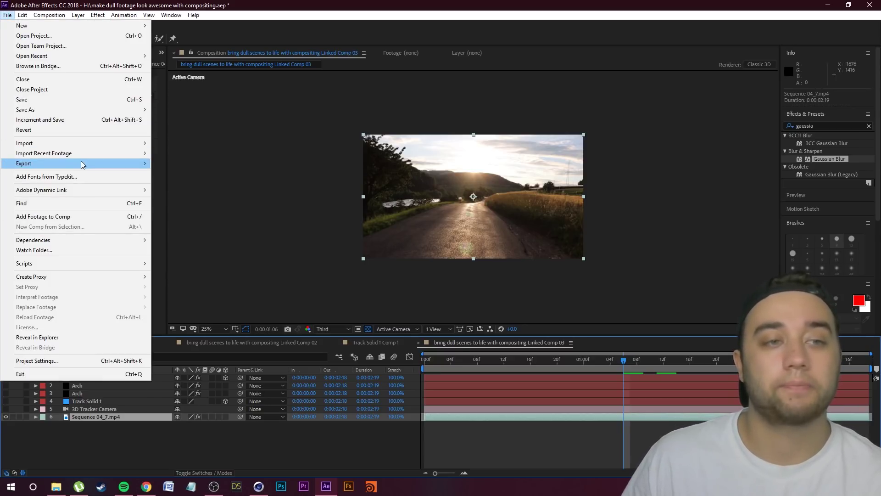
pyautogui.moveTo(147, 169)
pyautogui.click(191, 173)
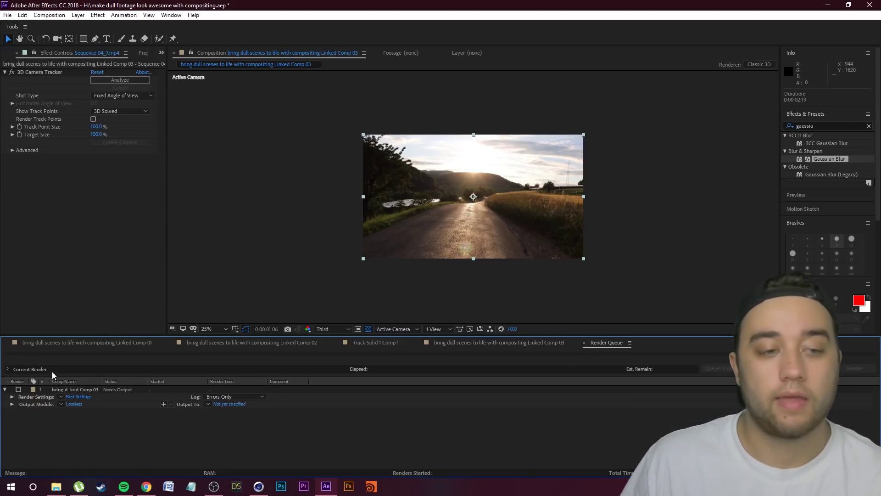
pyautogui.click(79, 397)
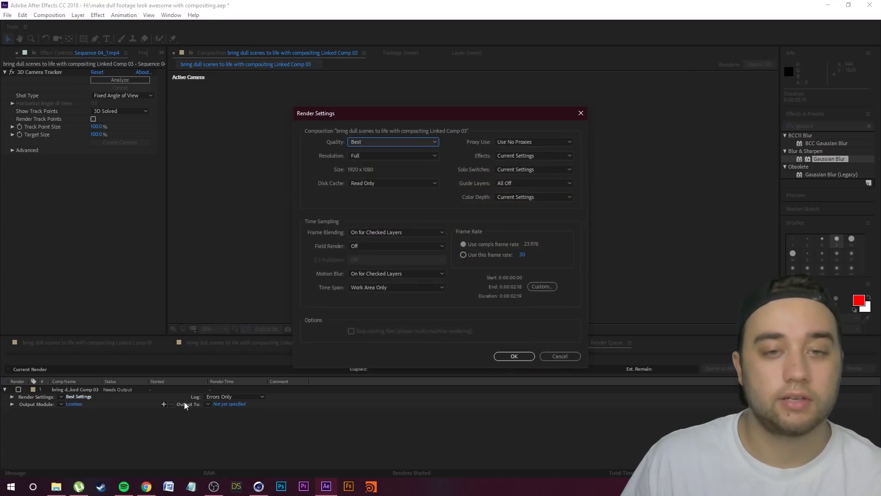
pyautogui.press('Return')
# - Set the output to an AVI named "footage reference" on the H: drive and render it
pyautogui.click(229, 405)
pyautogui.click(321, 231)
pyautogui.click(321, 241)
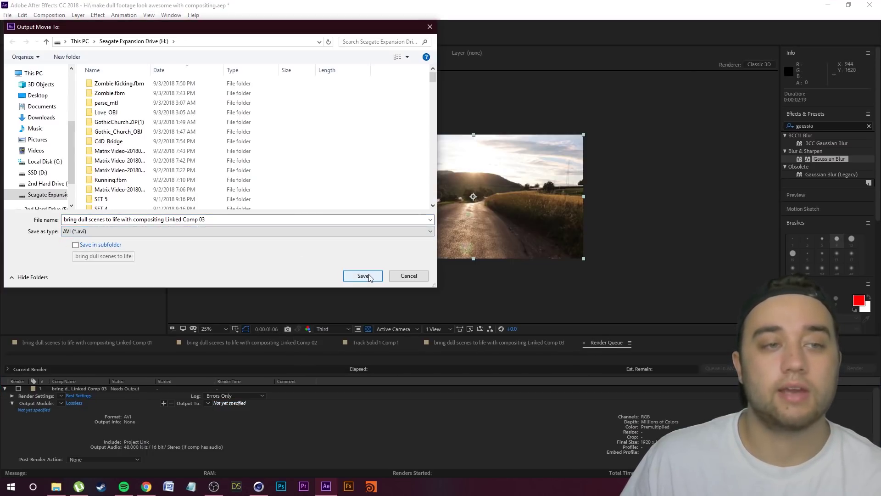
pyautogui.click(230, 220)
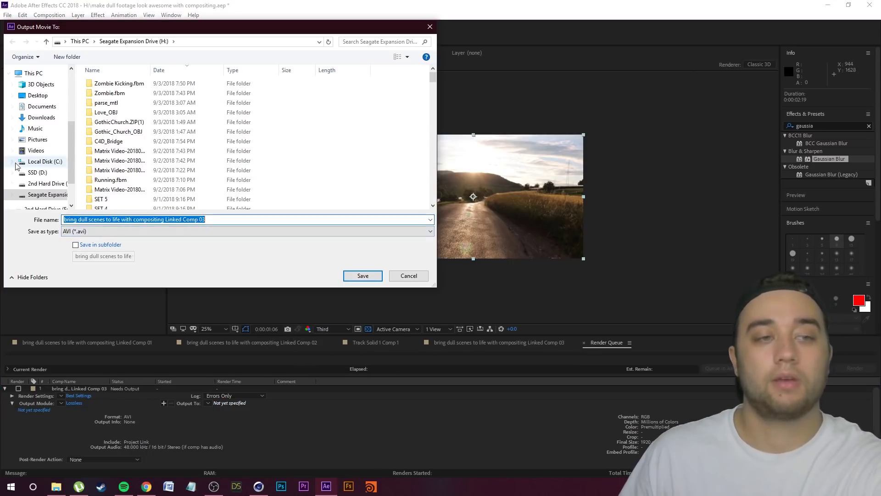
pyautogui.write('footage reference')
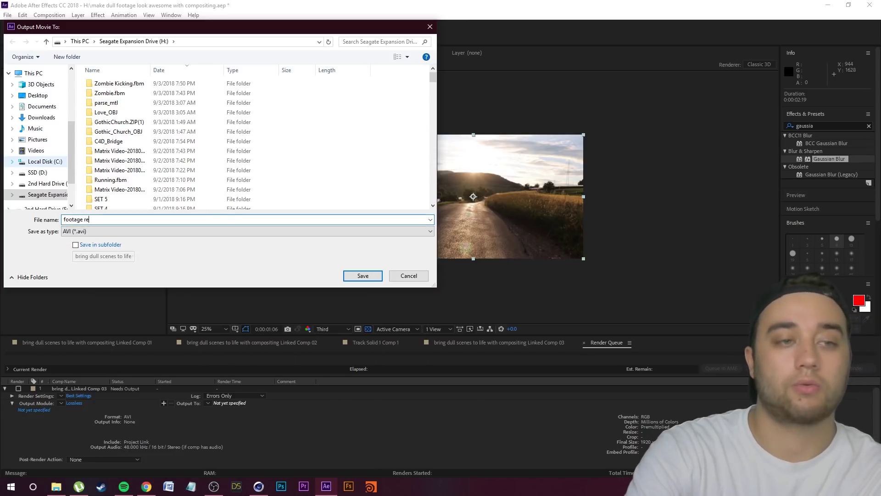
pyautogui.click(363, 275)
pyautogui.click(855, 368)
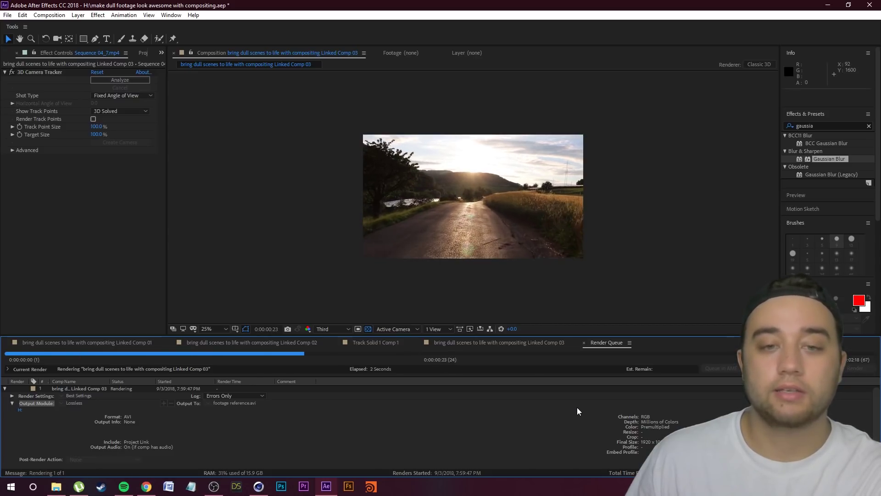
# - Switch to Cinema 4D and bring the "footage reference" video from the H: drive in as a new material
pyautogui.click(258, 486)
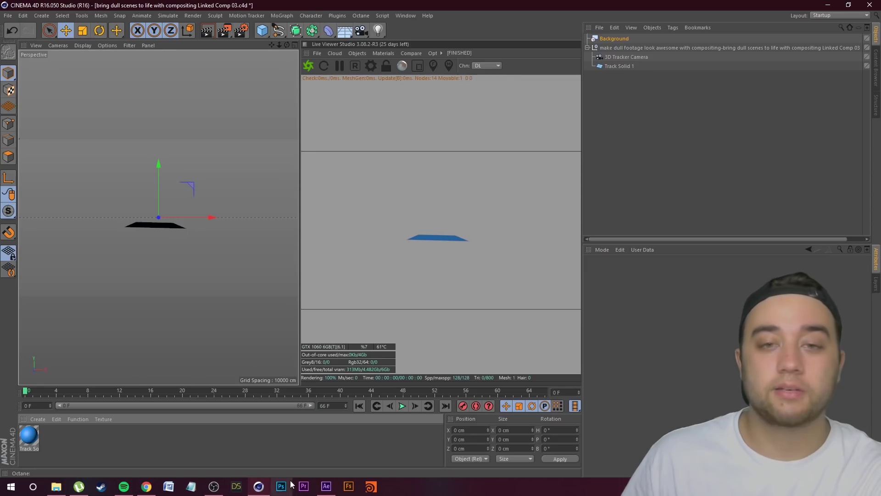
pyautogui.click(53, 489)
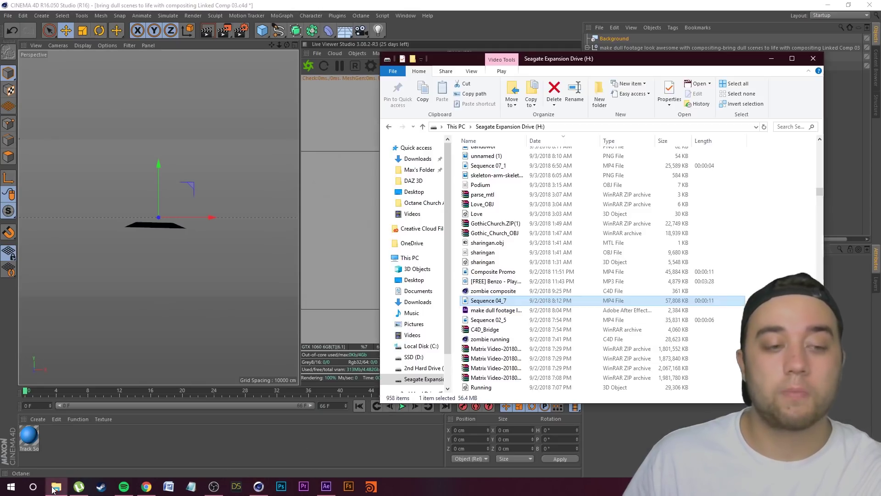
pyautogui.click(421, 381)
pyautogui.moveTo(820, 147); pyautogui.dragTo(820, 186)
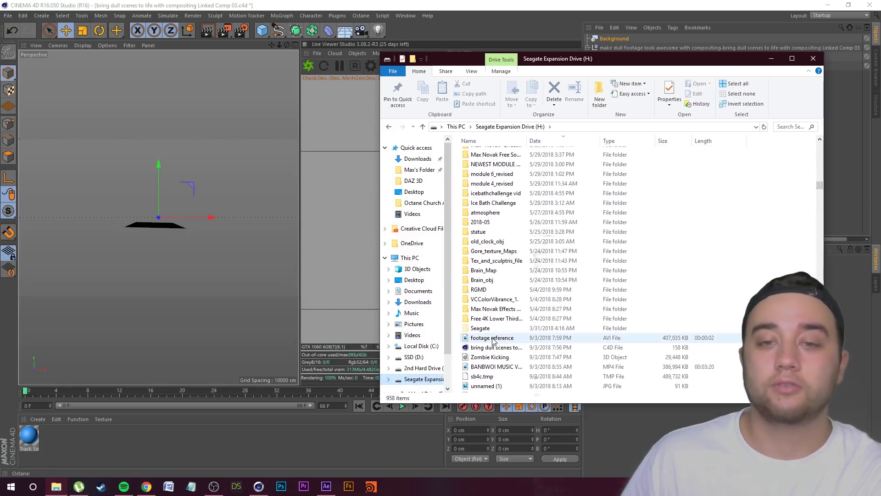
pyautogui.moveTo(499, 339); pyautogui.dragTo(110, 407)
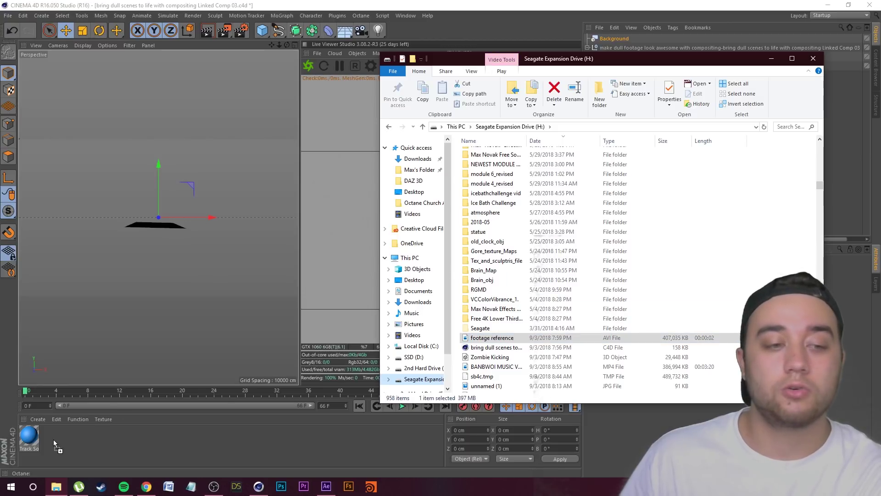
pyautogui.moveTo(56, 439); pyautogui.dragTo(56, 439)
pyautogui.click(751, 35)
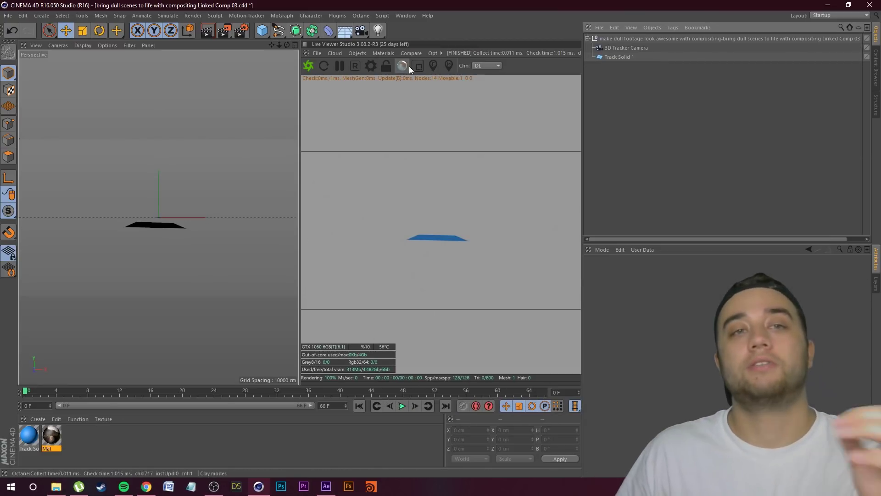
# - Add a Background object to the scene and apply the footage reference material to it
pyautogui.click(348, 34)
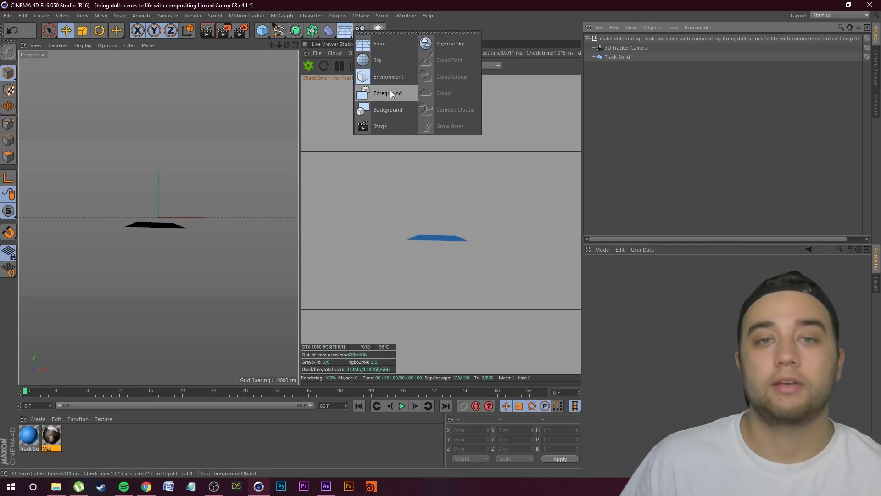
pyautogui.click(385, 108)
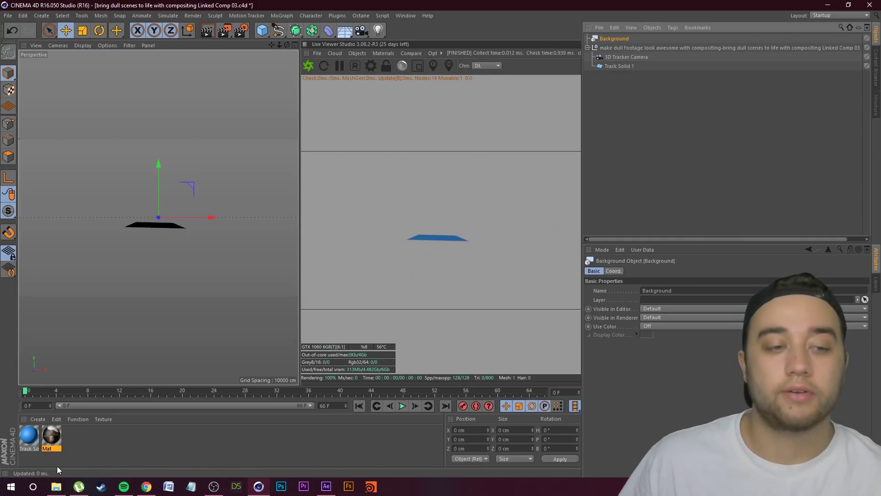
pyautogui.moveTo(621, 39); pyautogui.dragTo(621, 39)
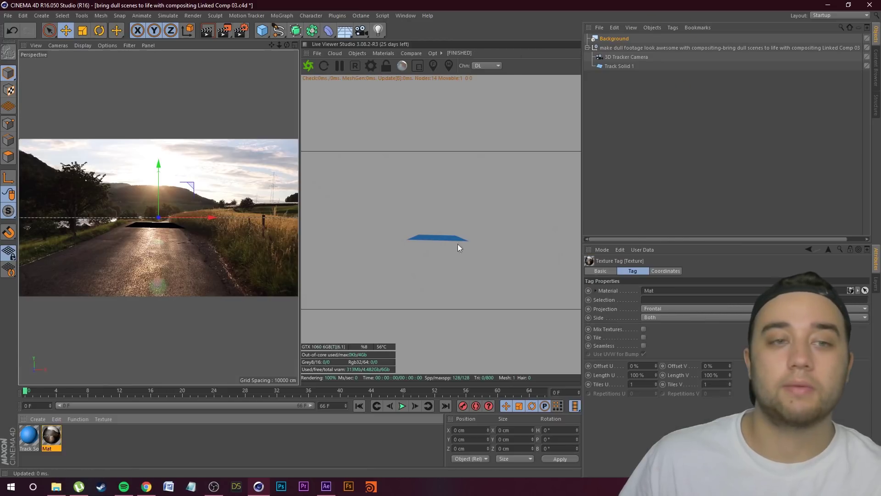
pyautogui.moveTo(26, 394)
pyautogui.mouseDown()
pyautogui.moveTo(319, 395)
pyautogui.moveTo(31, 396)
pyautogui.moveTo(302, 394)
pyautogui.moveTo(165, 405)
pyautogui.moveTo(26, 395)
pyautogui.mouseUp()
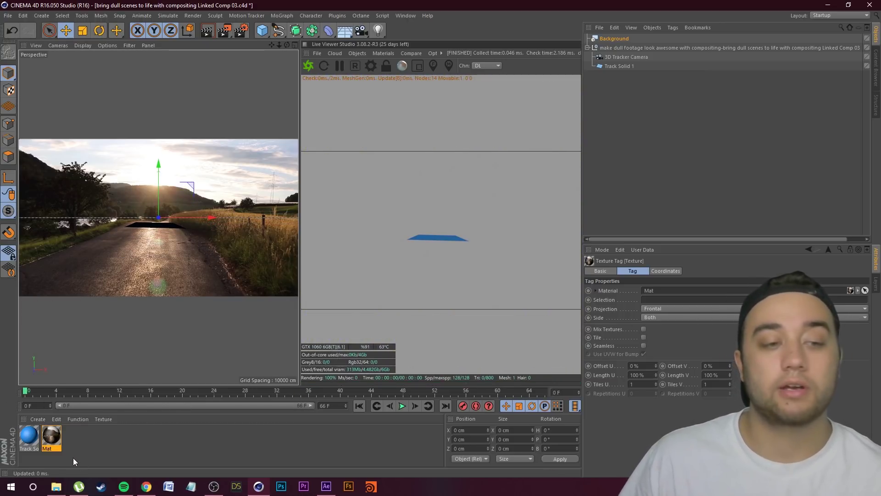
# - Turn on Animate Preview for the footage material and scrub the timeline to check the background against the tracked camera
pyautogui.doubleClick(57, 444)
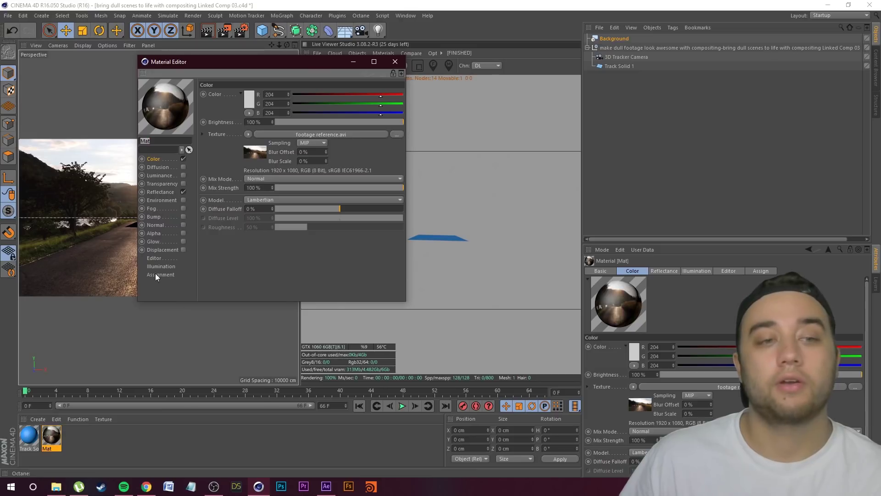
pyautogui.click(155, 258)
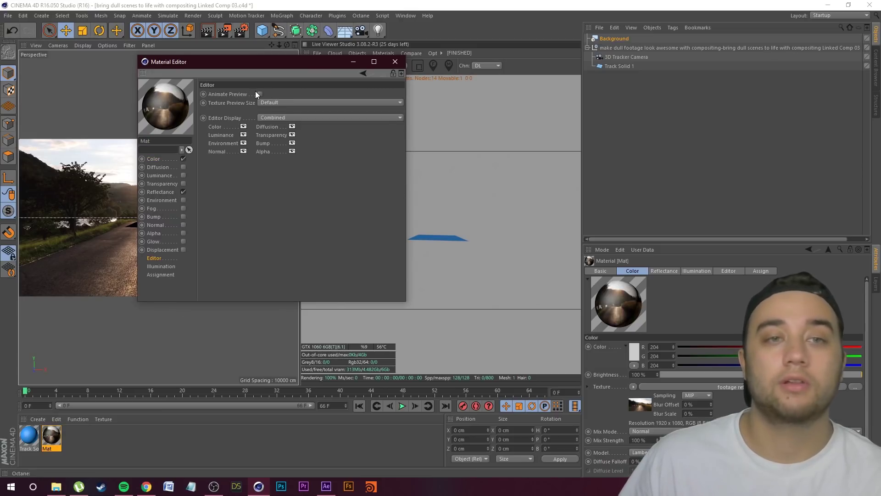
pyautogui.click(395, 62)
pyautogui.moveTo(84, 398); pyautogui.dragTo(300, 394)
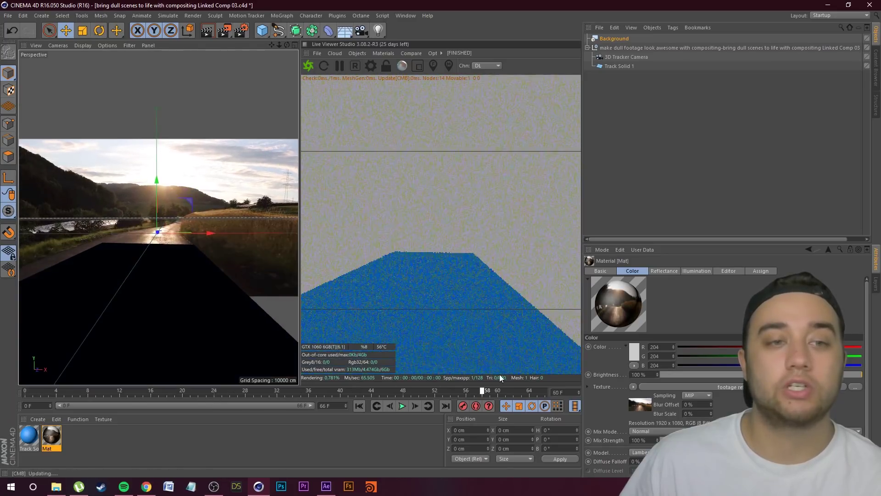
pyautogui.moveTo(184, 394); pyautogui.dragTo(309, 391)
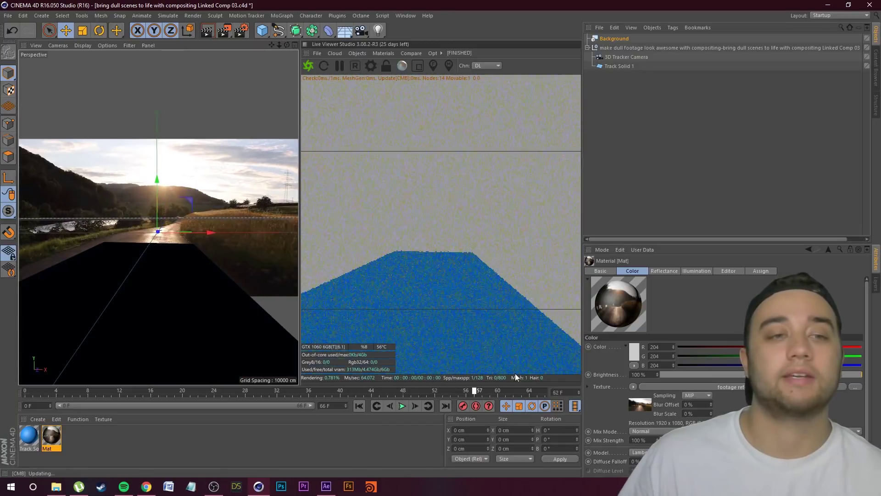
pyautogui.moveTo(156, 436); pyautogui.dragTo(190, 404)
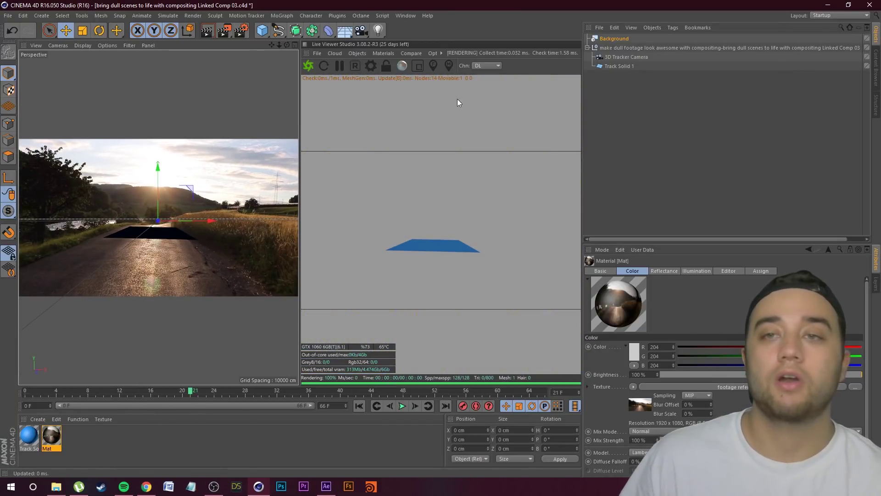
# - Merge the animated zombie and its Octane light into the current scene and scrub through its motion
pyautogui.click(600, 27)
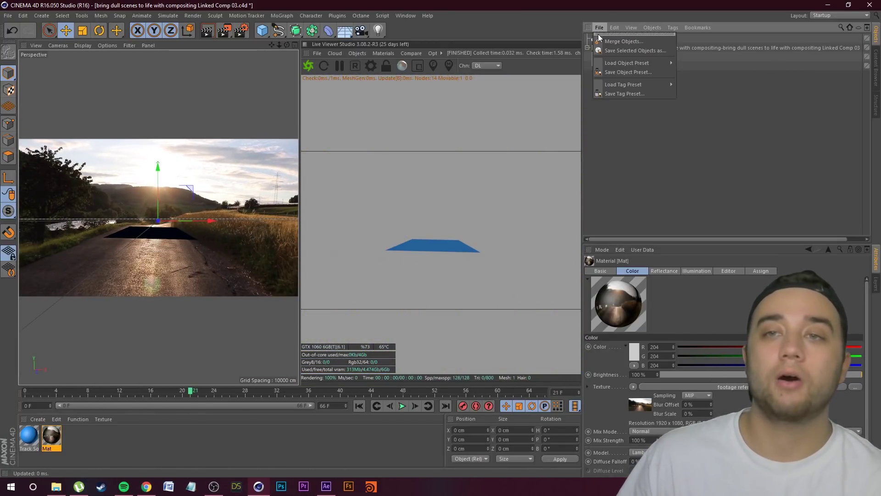
pyautogui.click(610, 41)
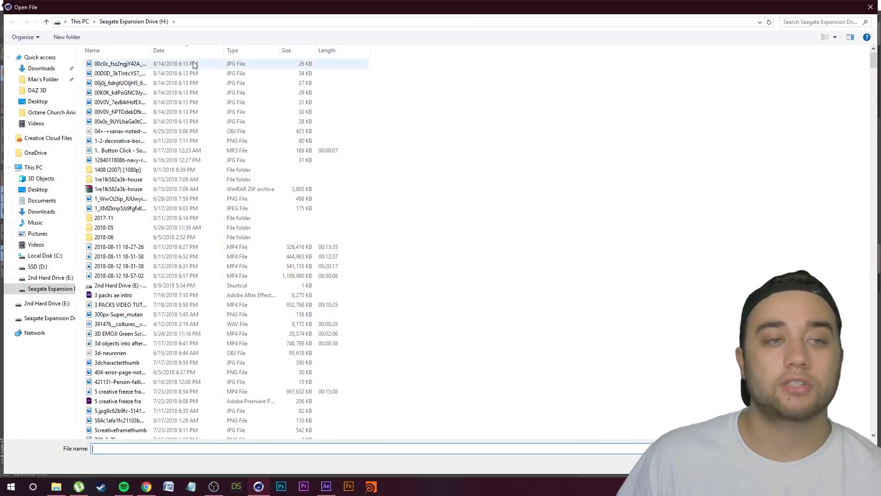
pyautogui.scroll(-2, 160, 235)
pyautogui.scroll(-7, 159, 235)
pyautogui.scroll(-7, 133, 253)
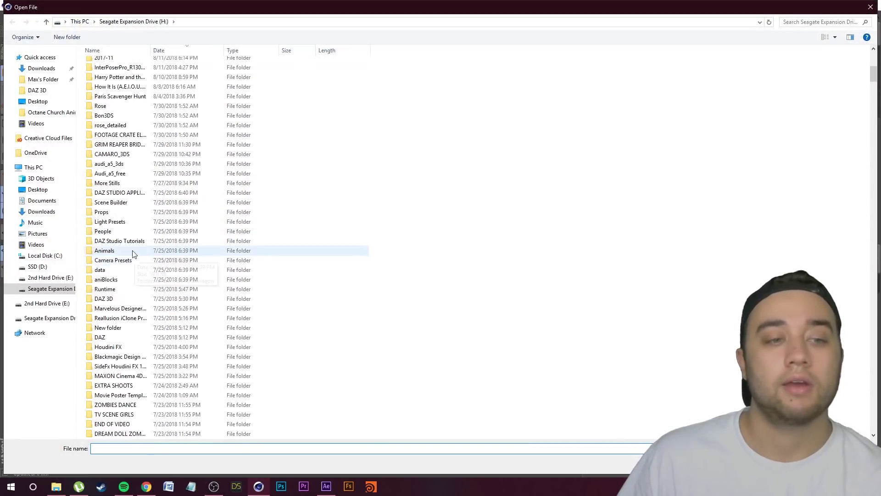
pyautogui.scroll(-10, 141, 300)
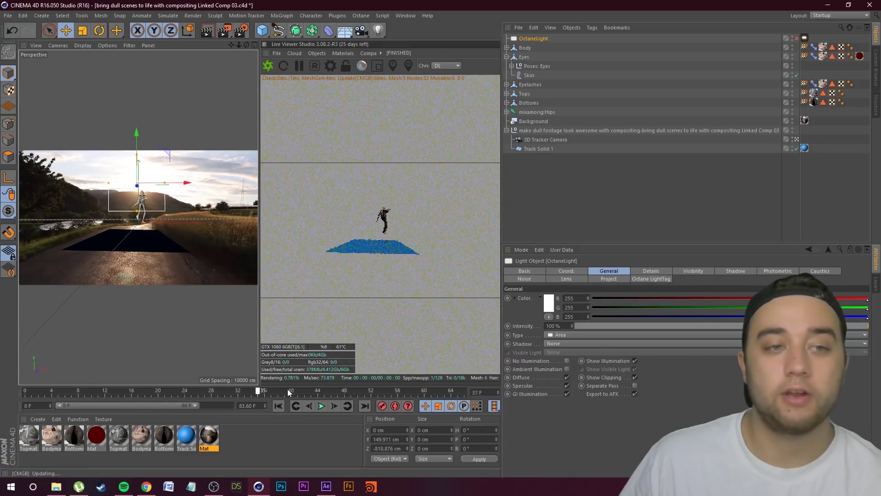
pyautogui.moveTo(248, 393); pyautogui.dragTo(204, 393)
pyautogui.hotkey('ctrl', 'z')
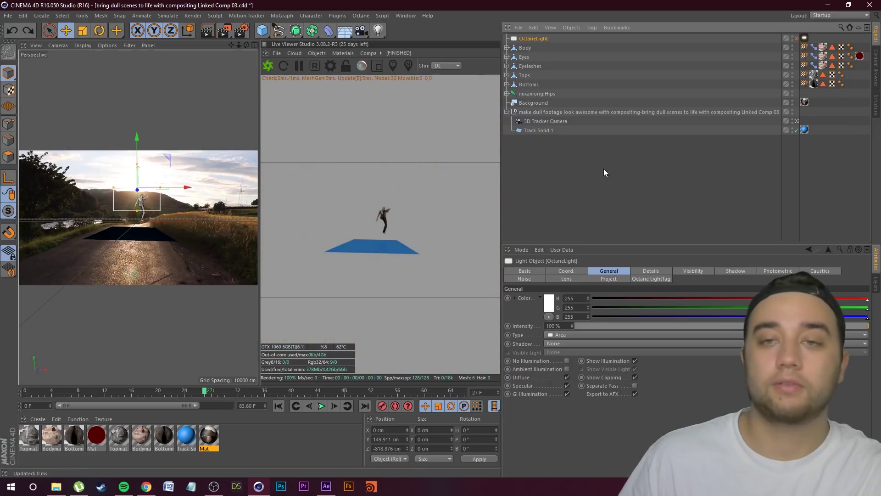
# - Try to reposition the zombie by moving its Body, Eyes, Eyelashes, Tops, Bottoms and mixamorig:Hips objects together, checking across frames
pyautogui.click(533, 93)
pyautogui.keyDown('ctrl'); pyautogui.click(529, 84); pyautogui.keyUp('ctrl')
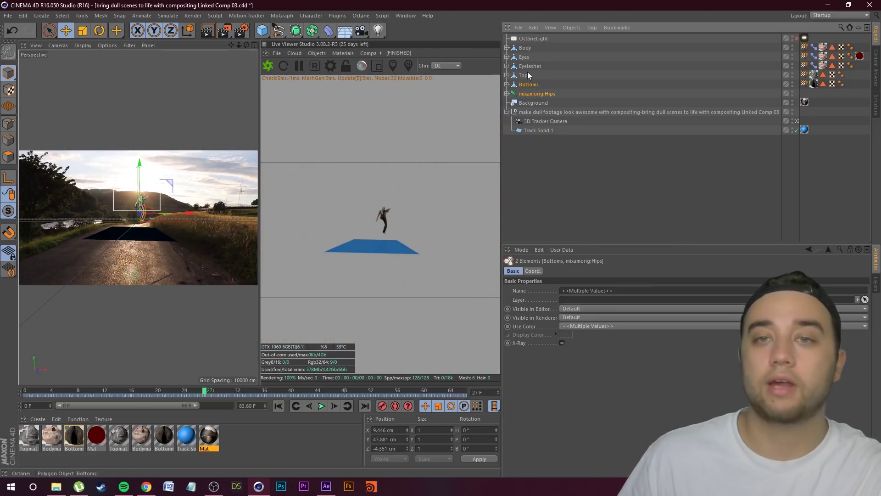
pyautogui.keyDown('ctrl'); pyautogui.click(531, 66); pyautogui.keyUp('ctrl')
pyautogui.keyDown('ctrl'); pyautogui.click(523, 57); pyautogui.keyUp('ctrl')
pyautogui.keyDown('ctrl'); pyautogui.click(525, 47); pyautogui.keyUp('ctrl')
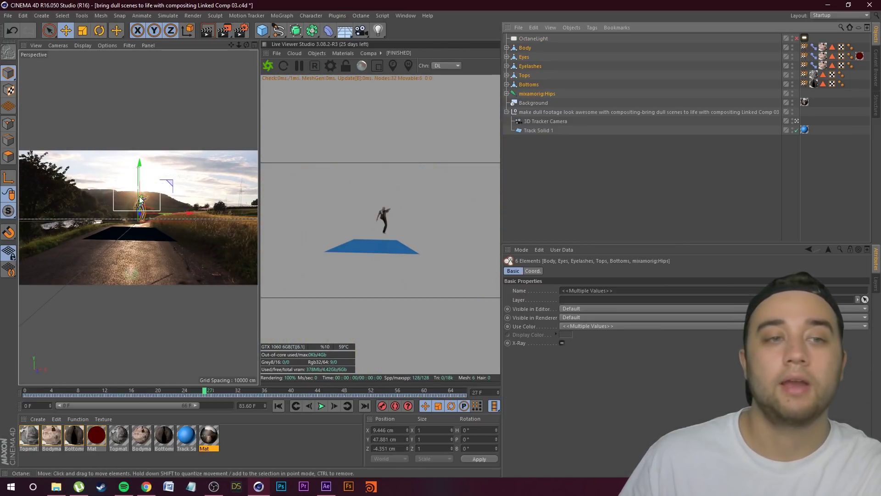
pyautogui.moveTo(176, 216); pyautogui.dragTo(224, 219)
pyautogui.moveTo(204, 392); pyautogui.dragTo(294, 386)
pyautogui.moveTo(136, 232)
pyautogui.mouseDown()
pyautogui.moveTo(152, 230)
pyautogui.moveTo(133, 238)
pyautogui.mouseUp()
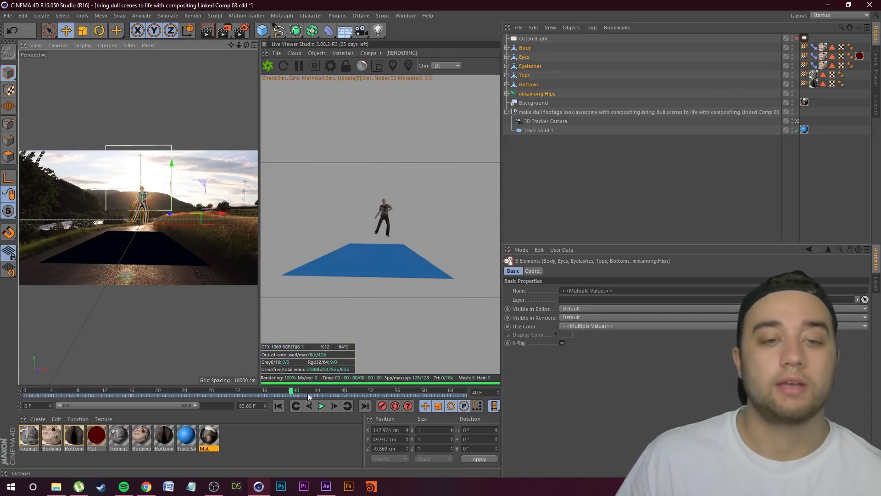
pyautogui.moveTo(244, 398); pyautogui.dragTo(277, 394)
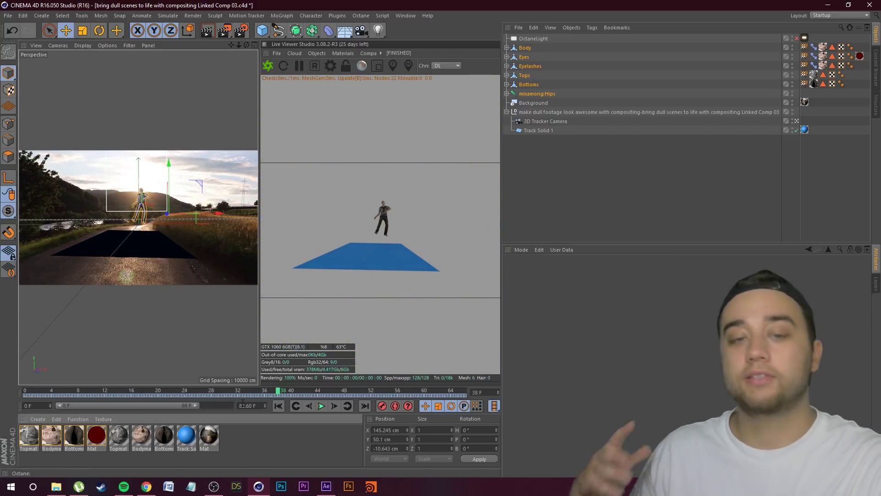
# - Find the Animation mode command, dock it with the mode tools and activate it
pyautogui.hotkey('shift', 'c')
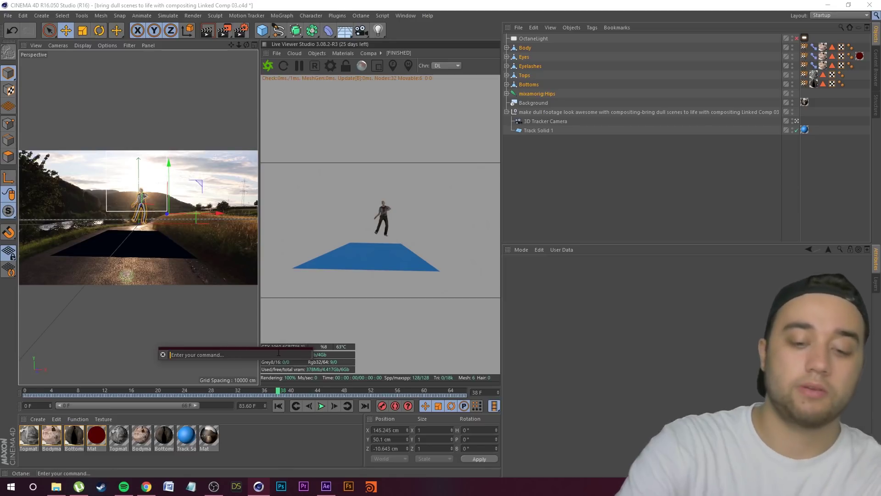
pyautogui.write('animation')
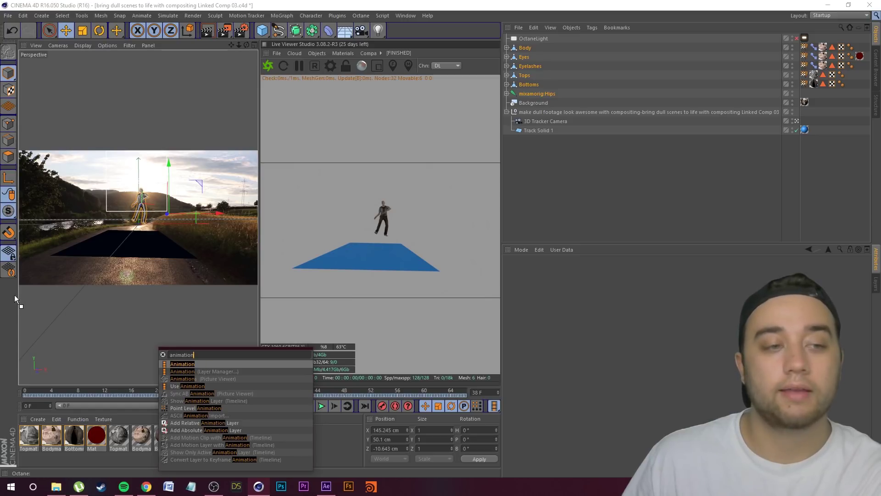
pyautogui.moveTo(12, 289); pyautogui.dragTo(10, 289)
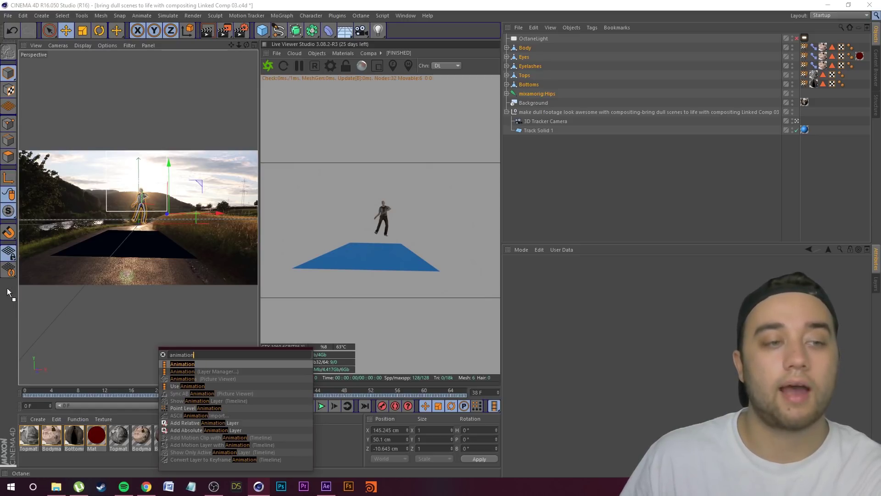
pyautogui.press('Escape')
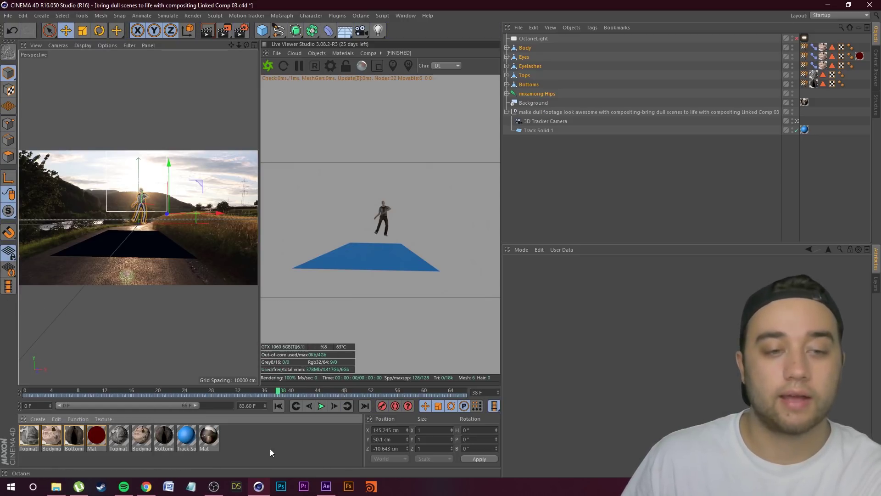
pyautogui.click(9, 289)
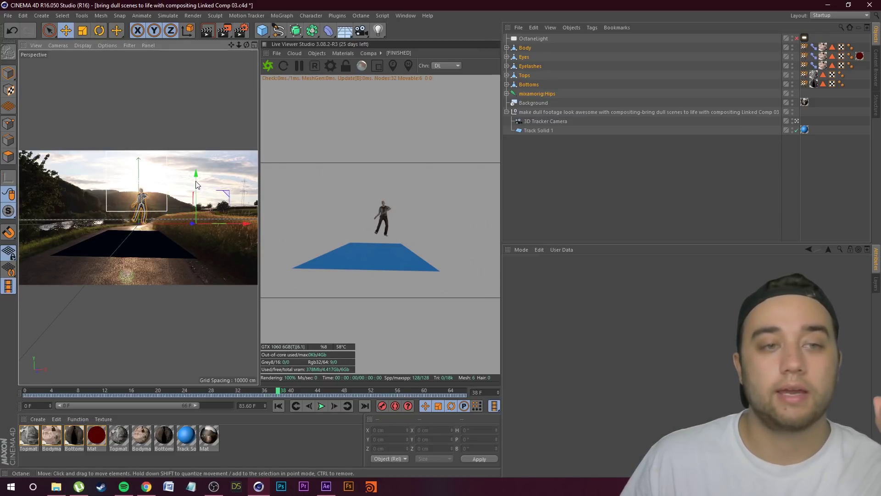
# - Move the mixamorig:Hips joint in Animation mode so the zombie stands on the tracked road plane, checking the side and perspective views
pyautogui.middleClick(196, 184)
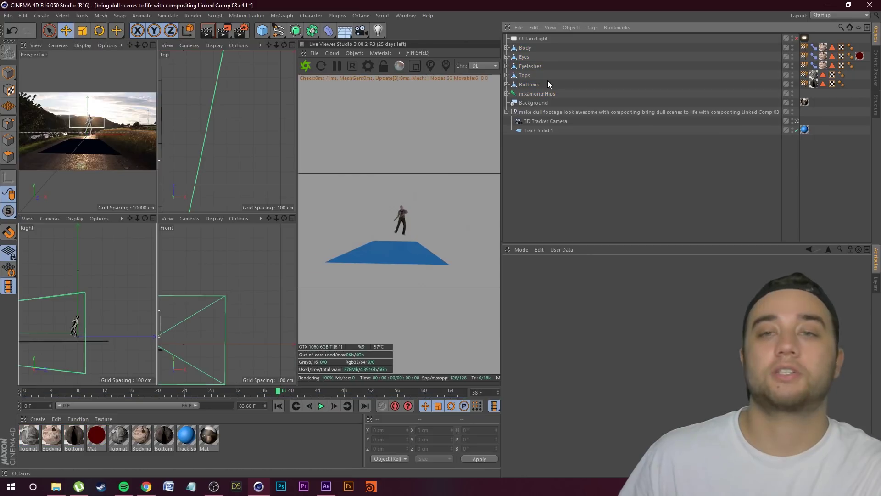
pyautogui.click(530, 95)
pyautogui.click(557, 153)
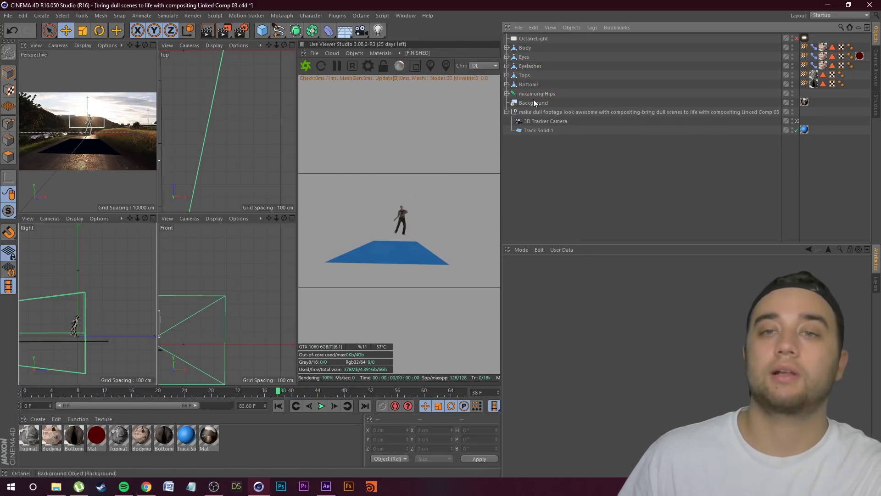
pyautogui.click(514, 94)
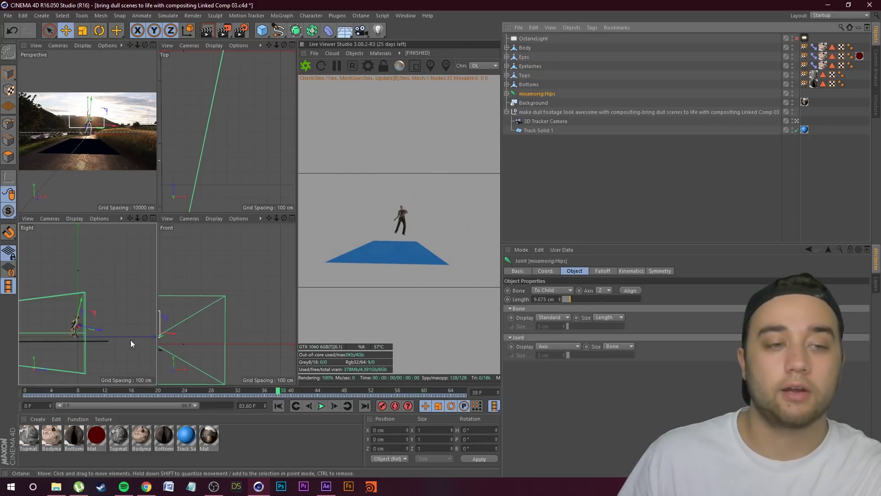
pyautogui.moveTo(100, 328)
pyautogui.mouseDown()
pyautogui.moveTo(86, 329)
pyautogui.moveTo(114, 330)
pyautogui.moveTo(92, 331)
pyautogui.mouseUp()
pyautogui.moveTo(93, 104); pyautogui.dragTo(94, 143)
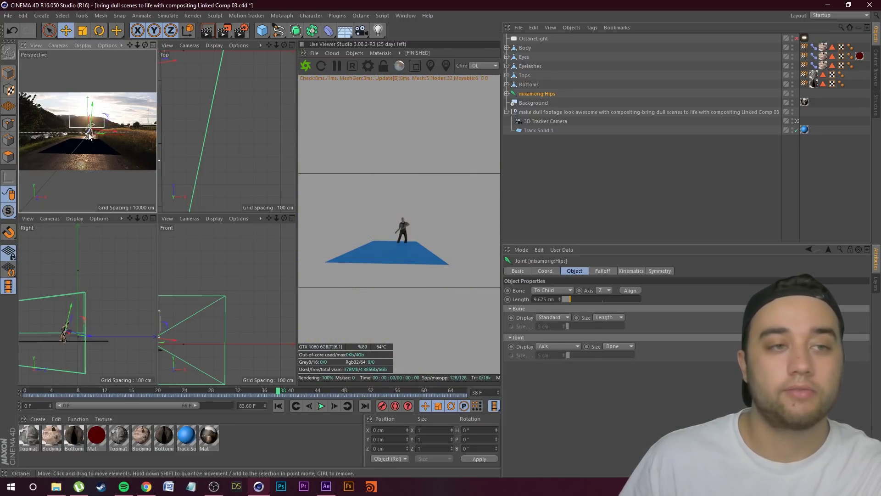
pyautogui.moveTo(87, 336); pyautogui.dragTo(100, 353)
pyautogui.press('F1')
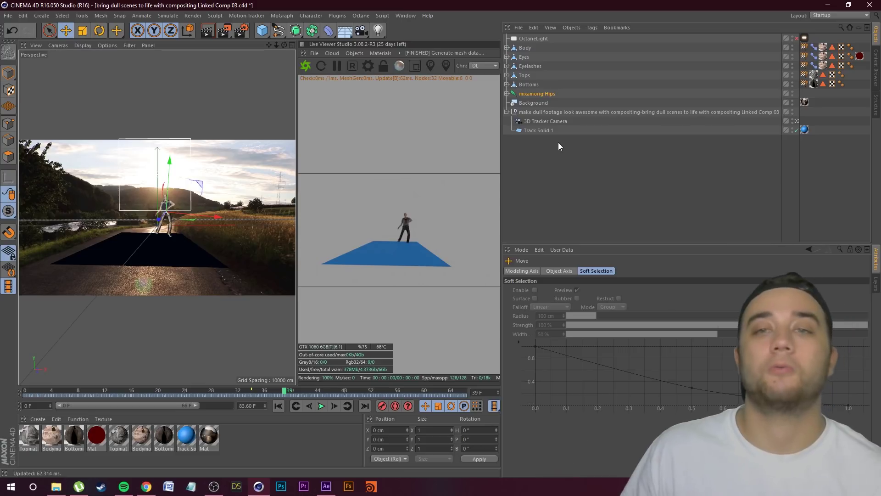
# - Disable the Track Solid 1 plane and enable Alpha channel in the Octane kernel settings
pyautogui.click(538, 131)
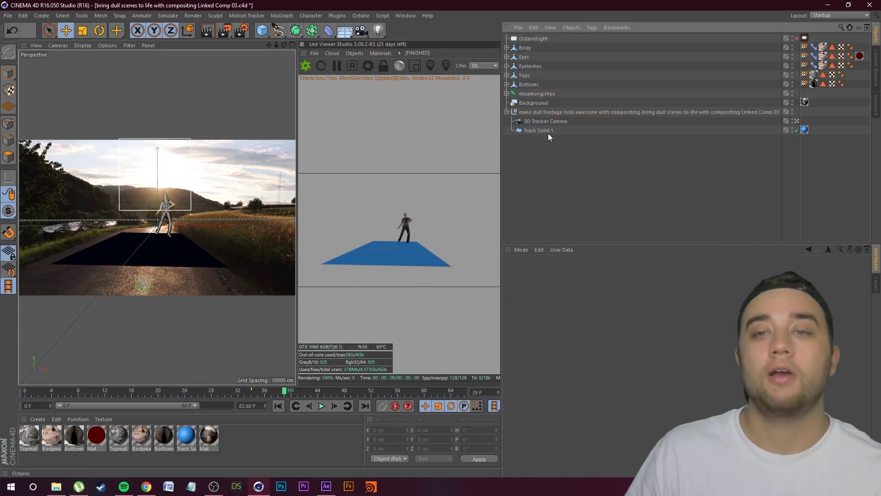
pyautogui.click(797, 130)
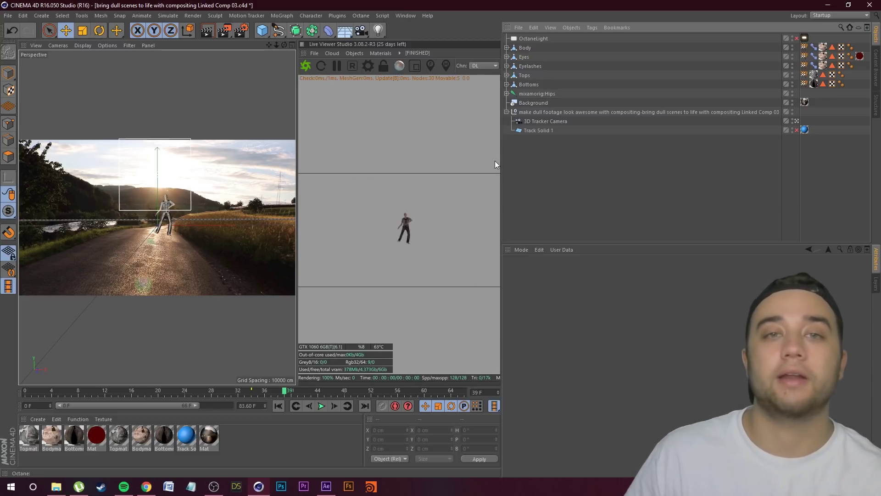
pyautogui.click(369, 69)
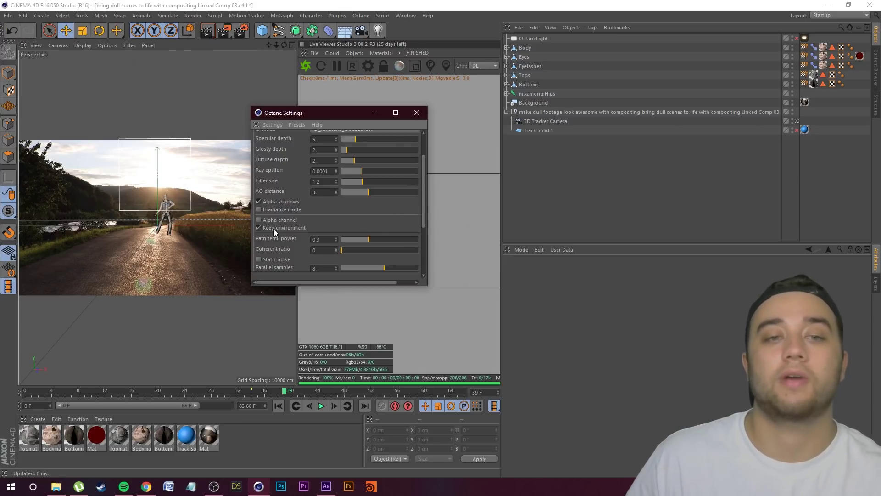
pyautogui.scroll(-2, 274, 217)
pyautogui.click(259, 202)
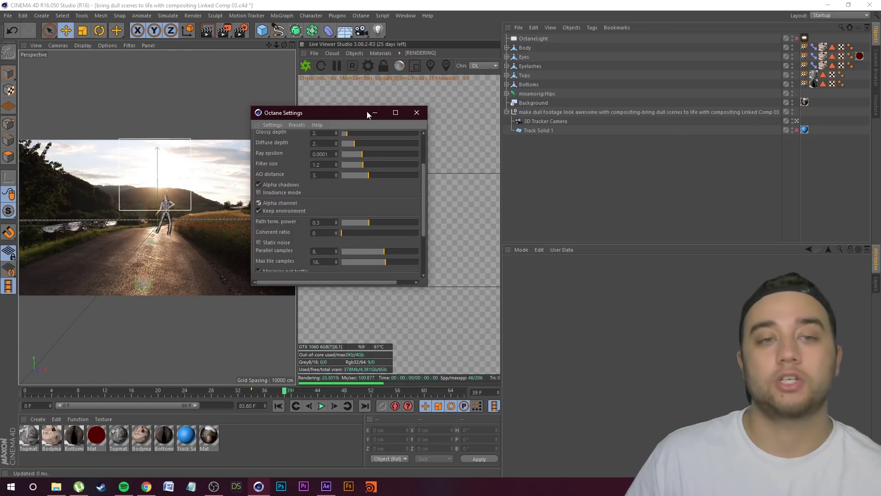
pyautogui.moveTo(333, 109); pyautogui.dragTo(150, 89)
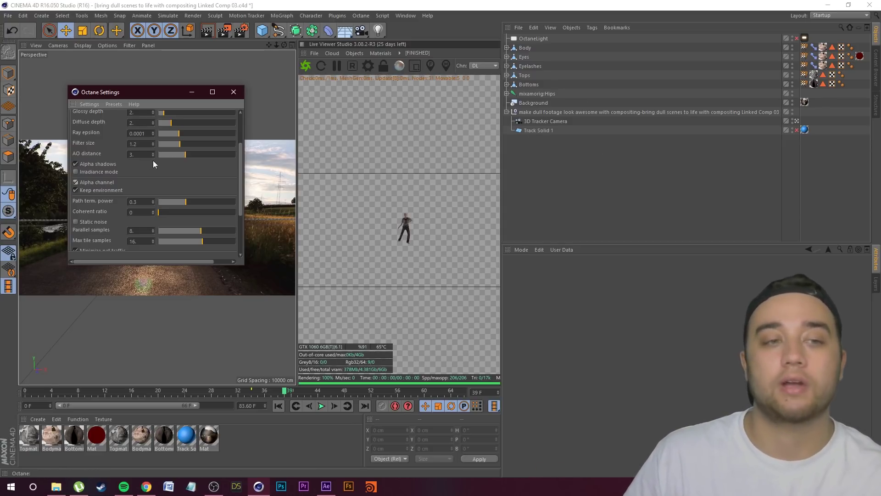
pyautogui.click(234, 92)
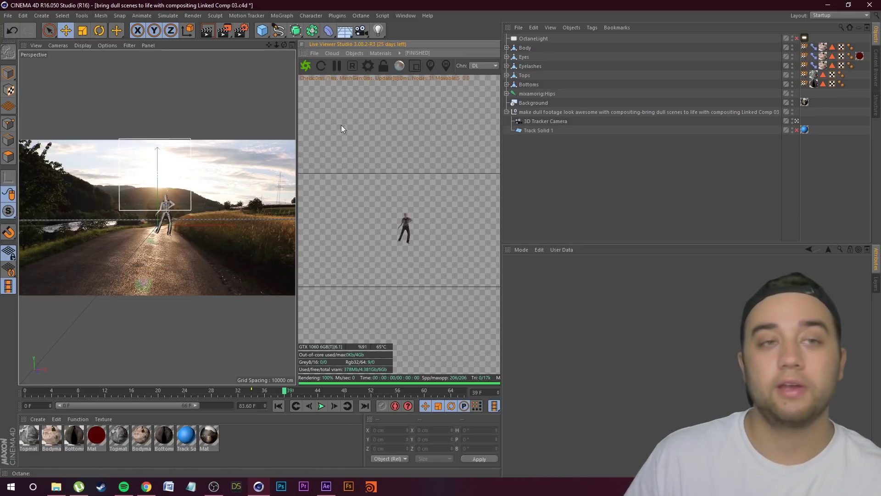
# - Open the render settings, keep the frame range on All Frames and turn off saving of the regular image
pyautogui.click(242, 30)
pyautogui.moveTo(138, 7); pyautogui.dragTo(182, 67)
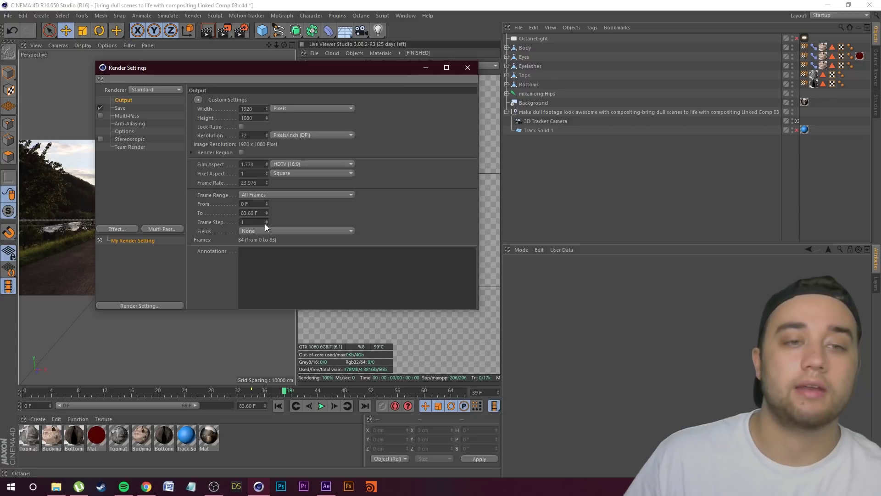
pyautogui.click(303, 196)
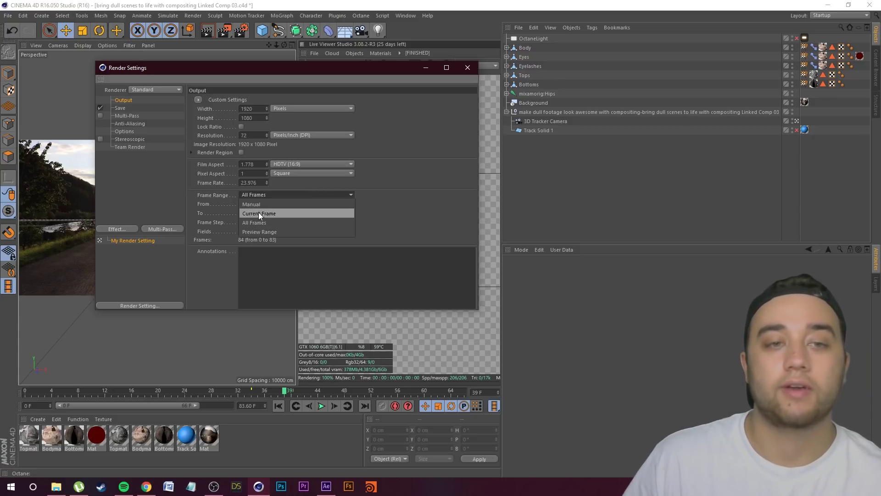
pyautogui.click(390, 194)
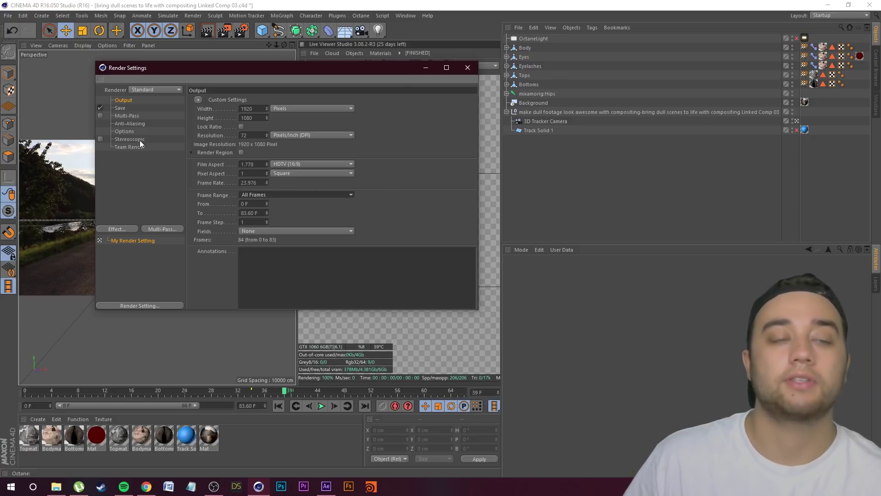
pyautogui.click(118, 108)
pyautogui.click(258, 107)
pyautogui.click(194, 205)
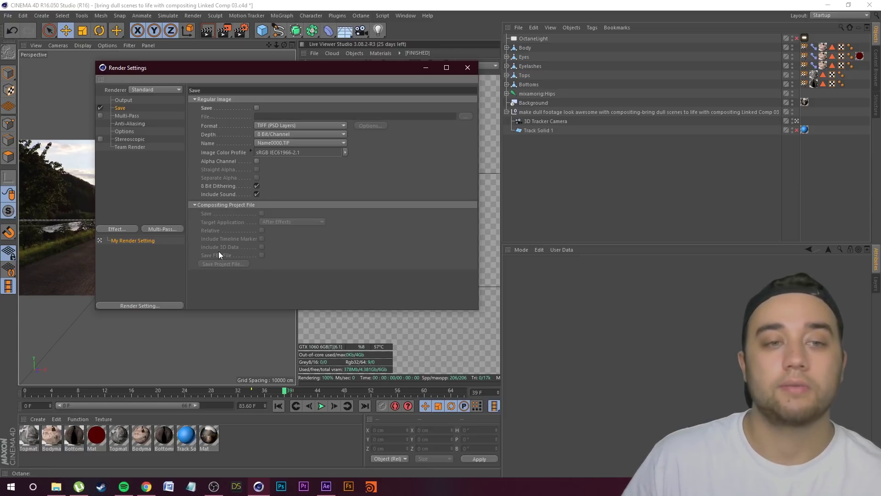
# - Enable Multi-Pass output and set the renderer to Octane Renderer
pyautogui.click(123, 115)
pyautogui.click(100, 116)
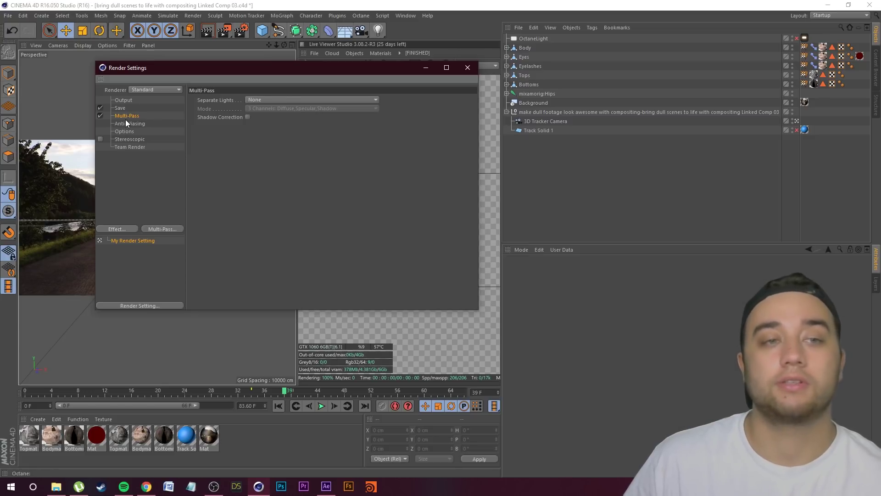
pyautogui.click(125, 123)
pyautogui.click(124, 139)
pyautogui.click(151, 90)
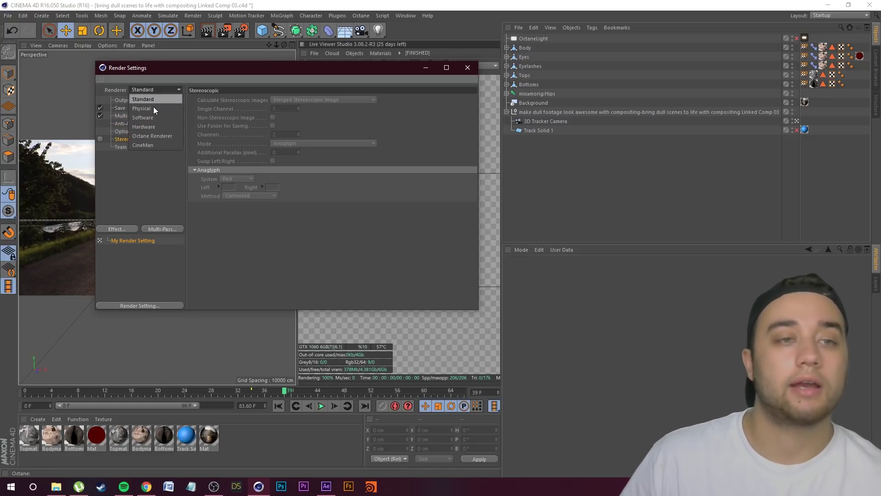
pyautogui.click(150, 136)
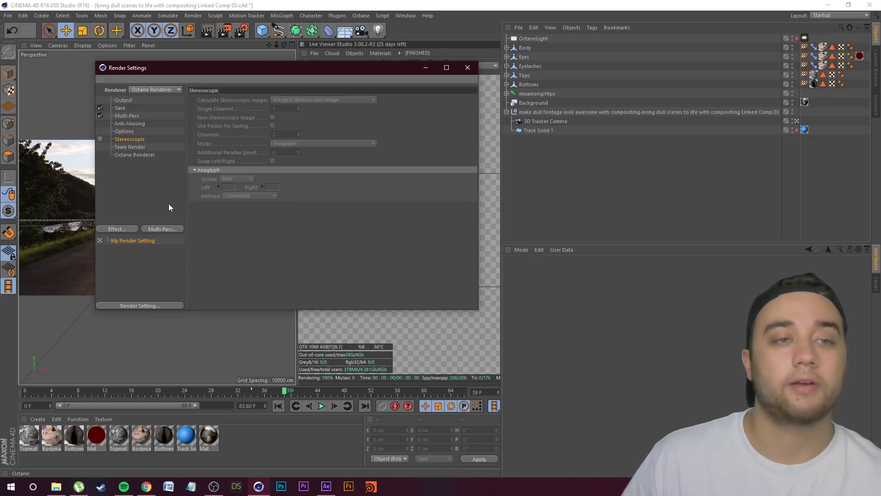
# - Enable render passes in the Octane Renderer settings and start choosing their output file
pyautogui.click(136, 156)
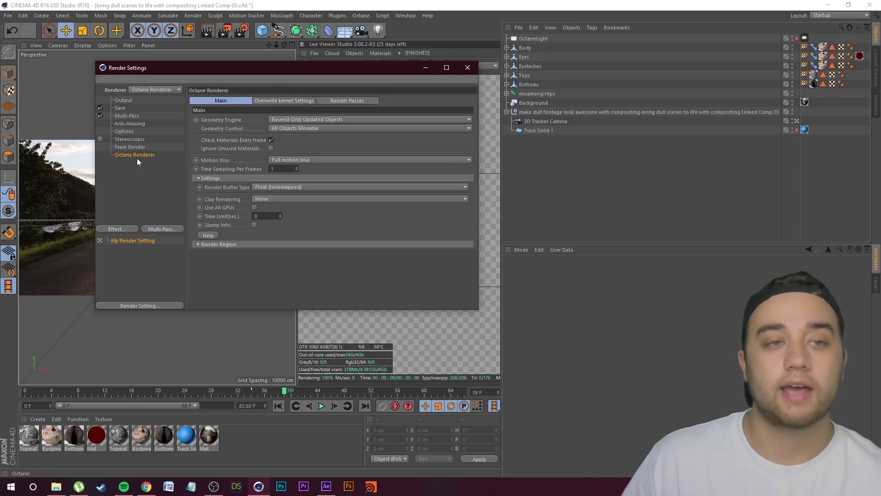
pyautogui.click(359, 102)
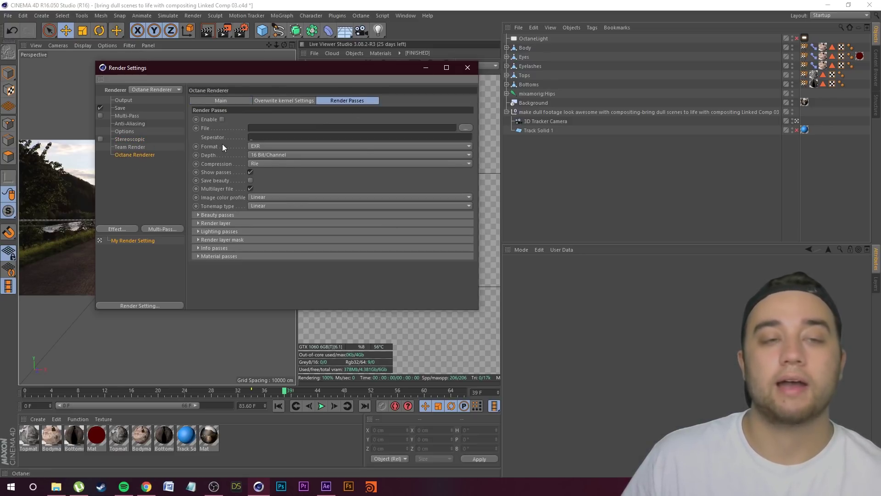
pyautogui.click(222, 118)
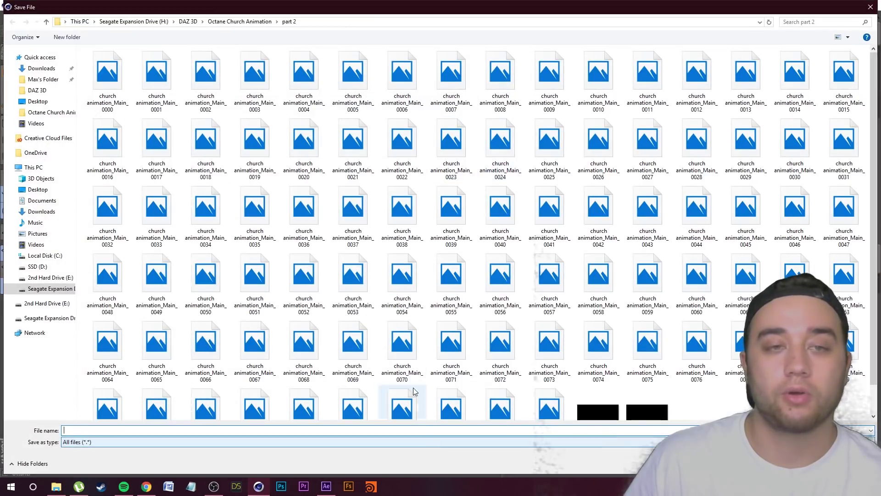
# - Create a "zombie kick" folder inside DAZ 3D and set the render passes file to "kick animation" in it
pyautogui.scroll(-1, 602, 335)
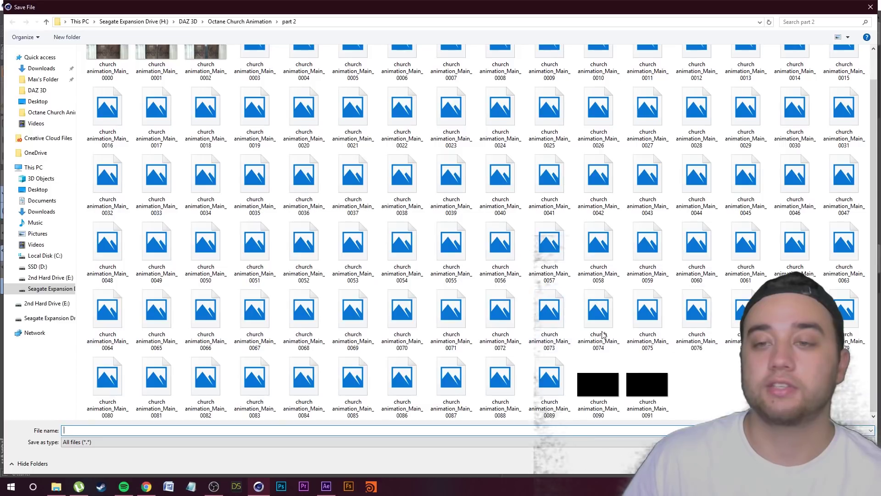
pyautogui.scroll(1, 413, 294)
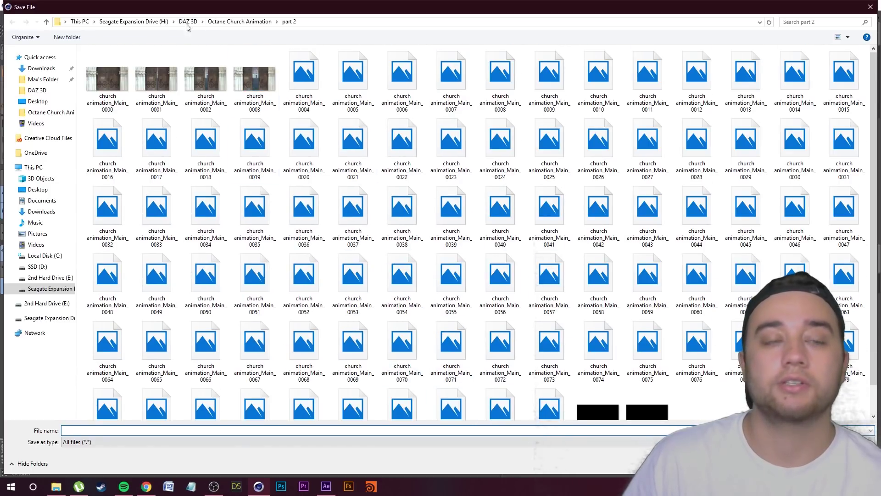
pyautogui.click(188, 22)
pyautogui.scroll(-4, 182, 230)
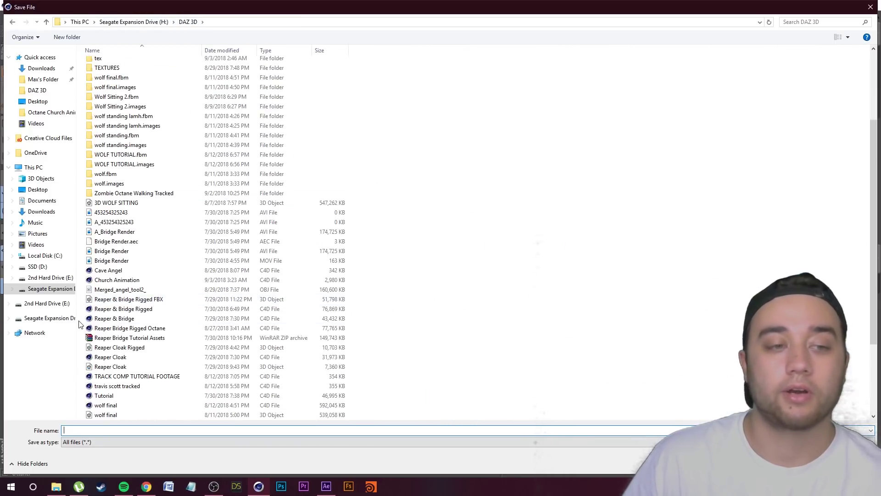
pyautogui.rightClick(78, 321)
pyautogui.moveTo(106, 407)
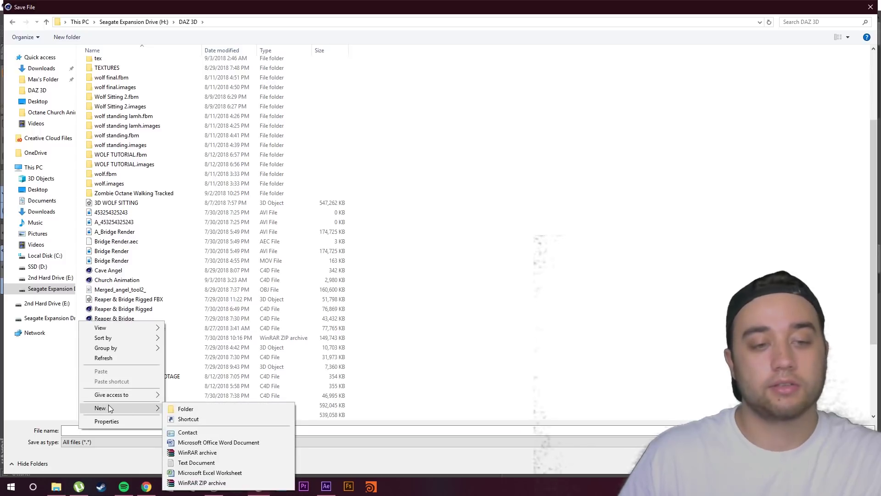
pyautogui.click(184, 408)
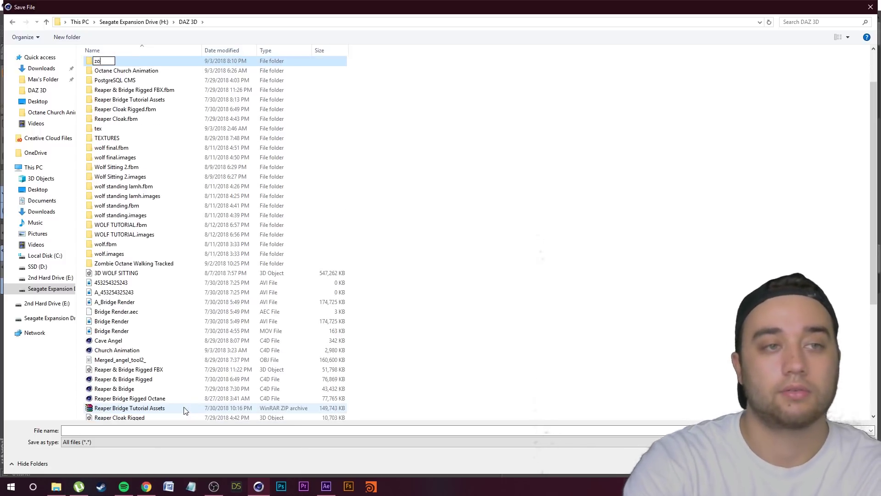
pyautogui.write('zombie kic')
pyautogui.write('k')
pyautogui.press('Return')
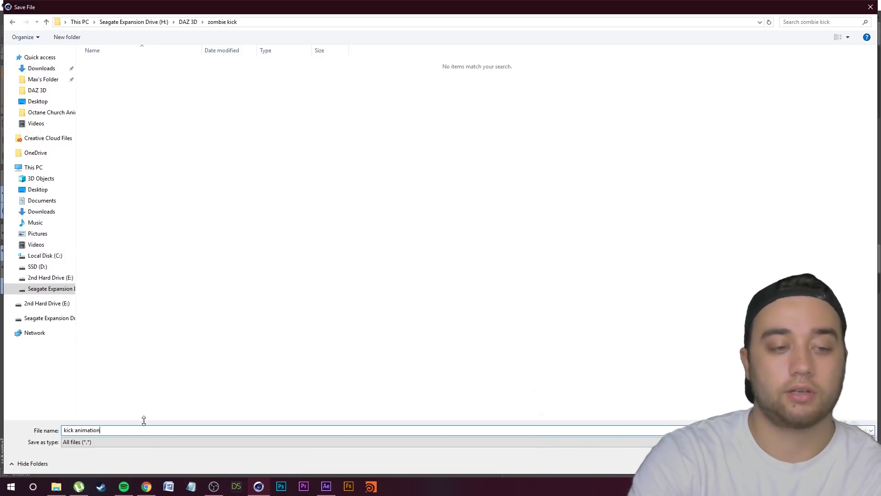
pyautogui.press('Return')
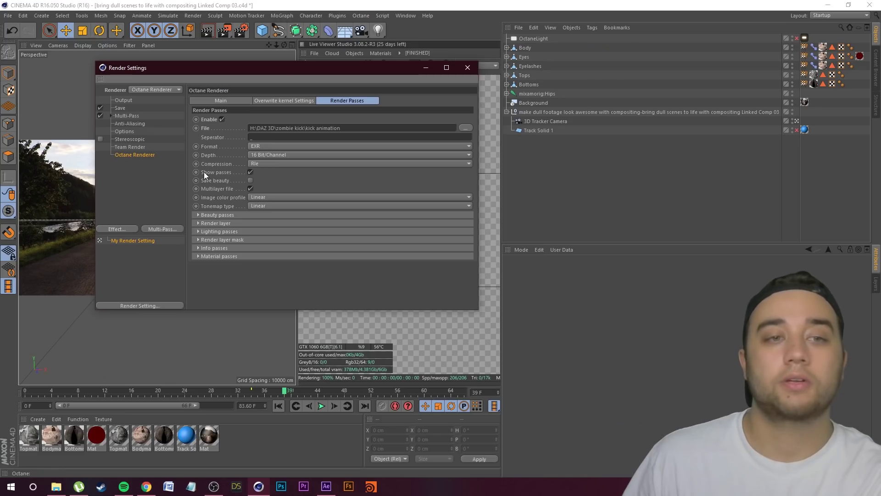
# - Set the render passes format to PNG and check the output settings
pyautogui.click(252, 147)
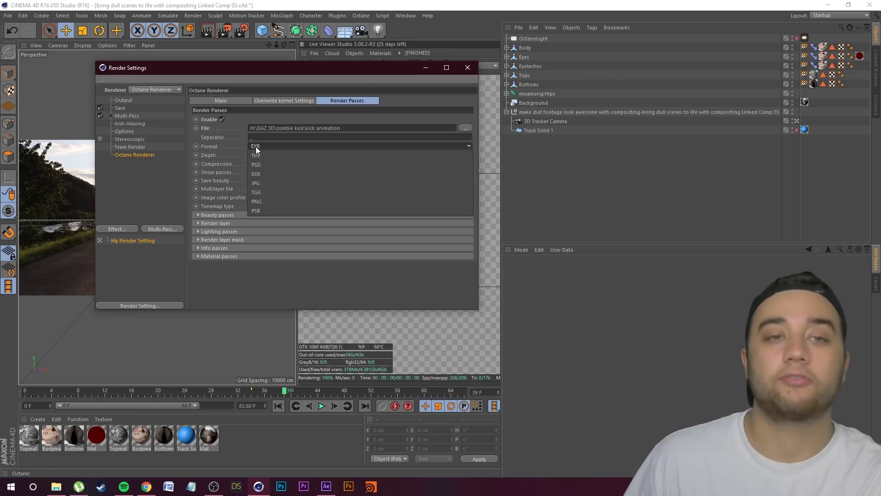
pyautogui.click(279, 203)
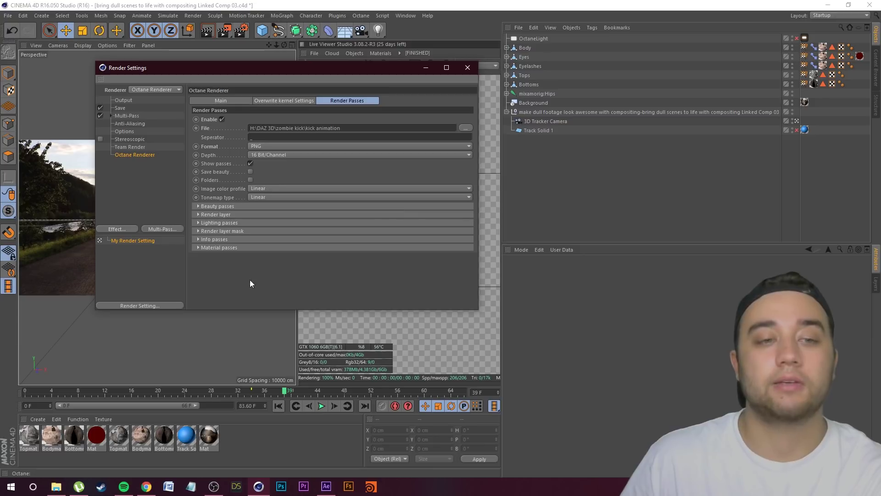
pyautogui.click(131, 139)
pyautogui.click(124, 100)
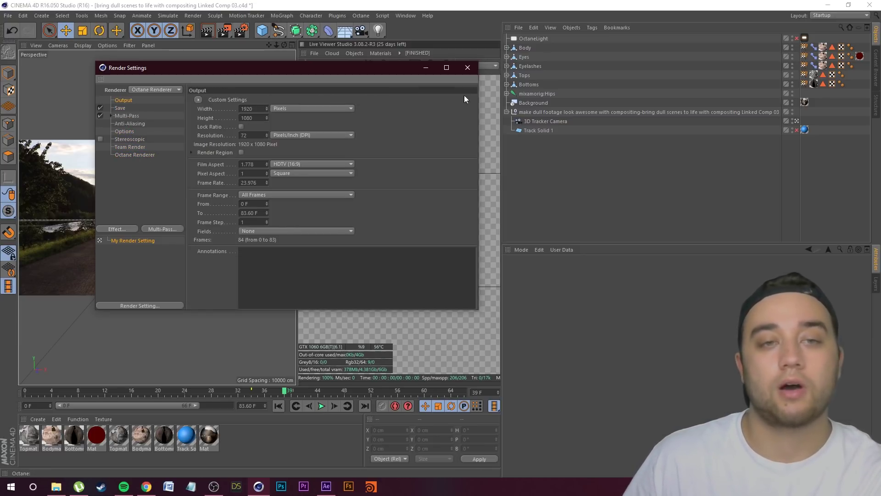
# - Close the render settings and render the project to the Picture Viewer, continuing without saving the regular image
pyautogui.click(468, 68)
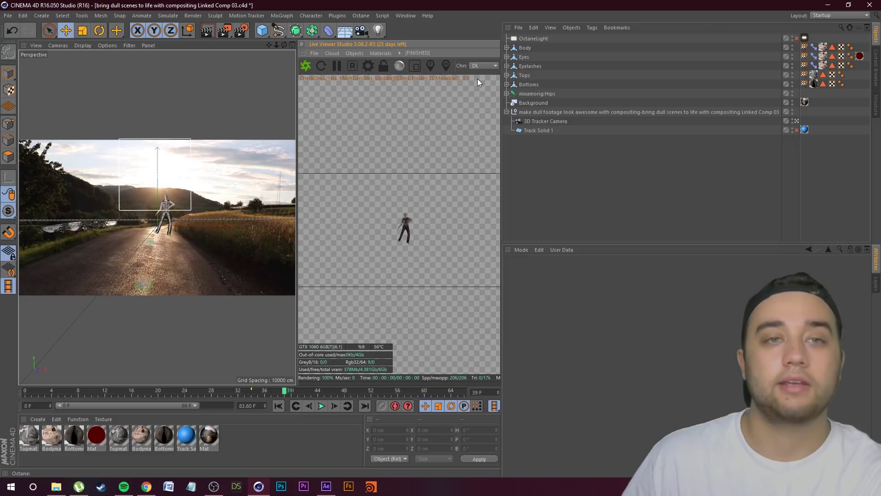
pyautogui.click(228, 34)
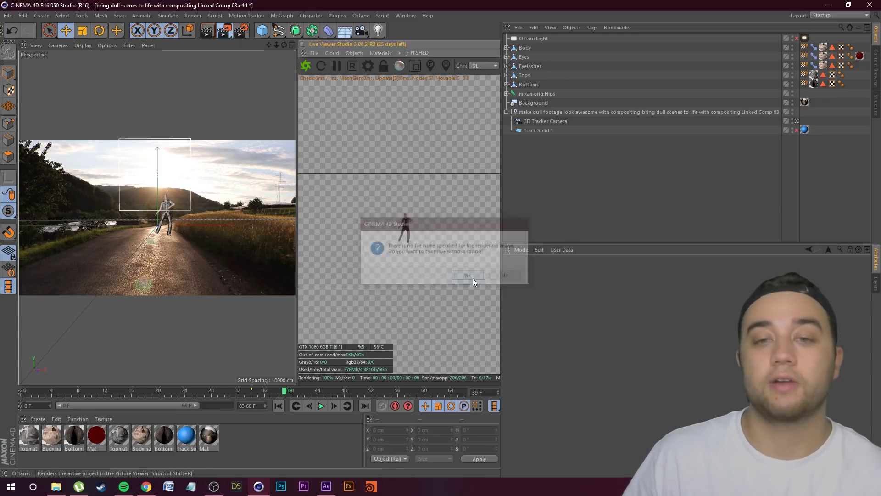
pyautogui.click(469, 276)
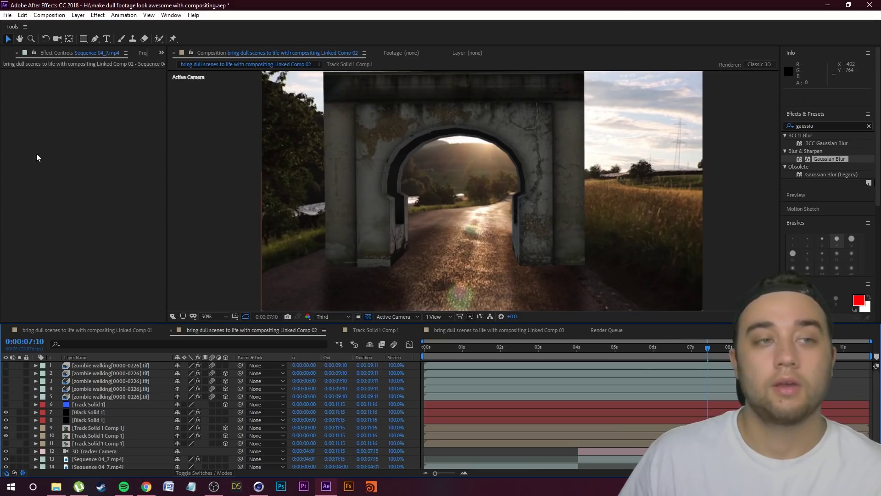
# - In After Effects, import the zombie walking TIF sequence from Zombie Octane Walking Tracked and add it as the top layer of Linked Comp 02
pyautogui.click(144, 54)
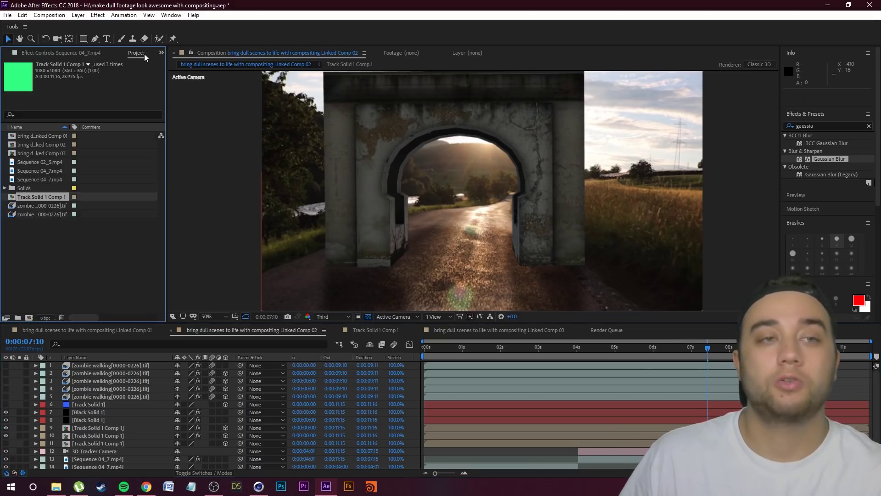
pyautogui.rightClick(38, 238)
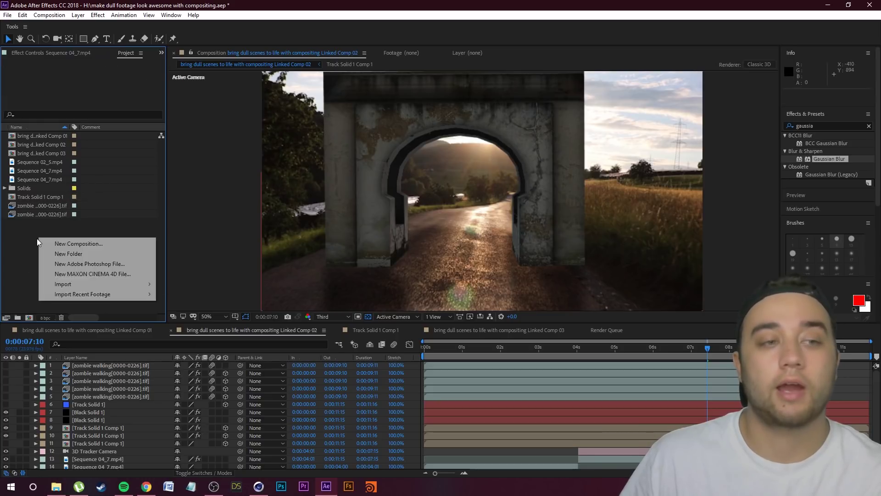
pyautogui.moveTo(88, 287)
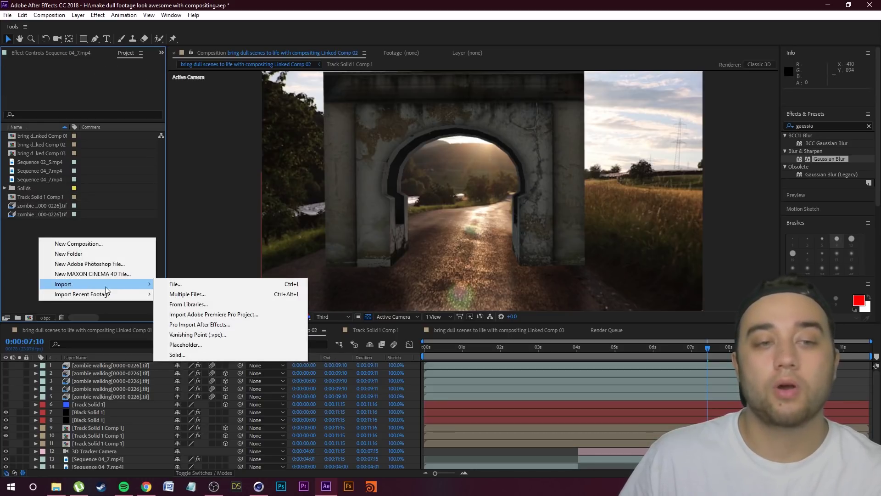
pyautogui.click(177, 295)
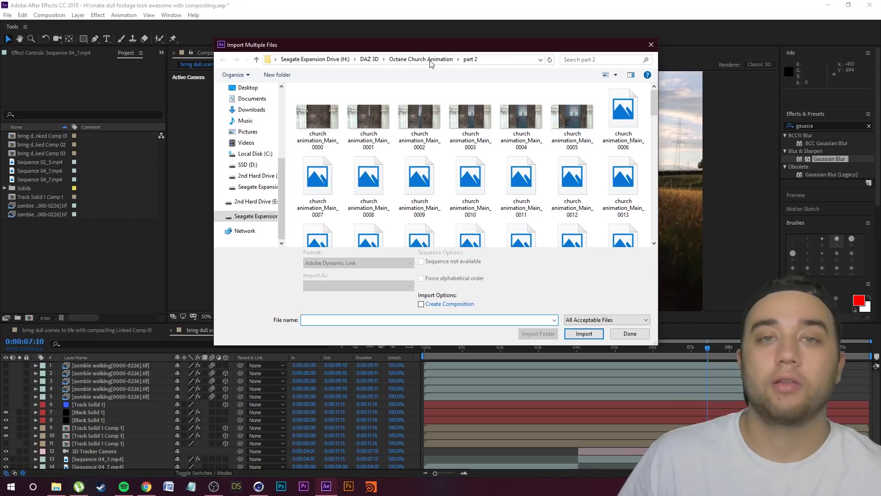
pyautogui.click(409, 60)
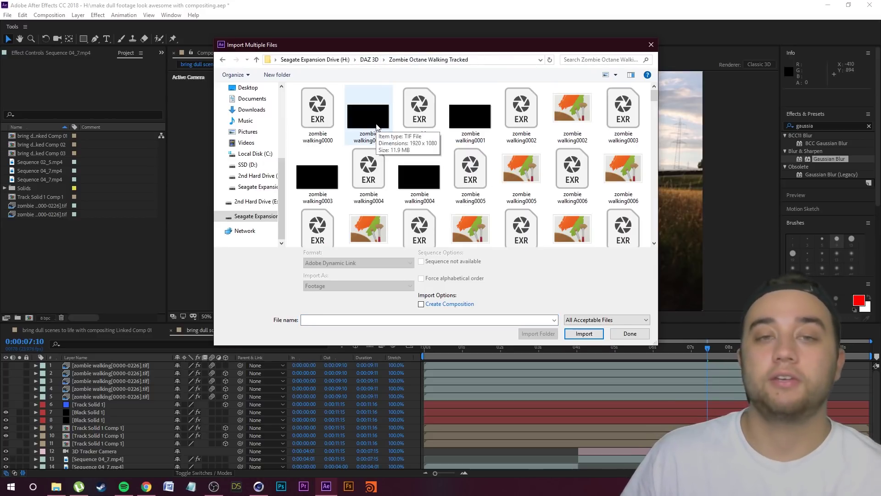
pyautogui.click(368, 118)
pyautogui.click(584, 327)
pyautogui.click(629, 334)
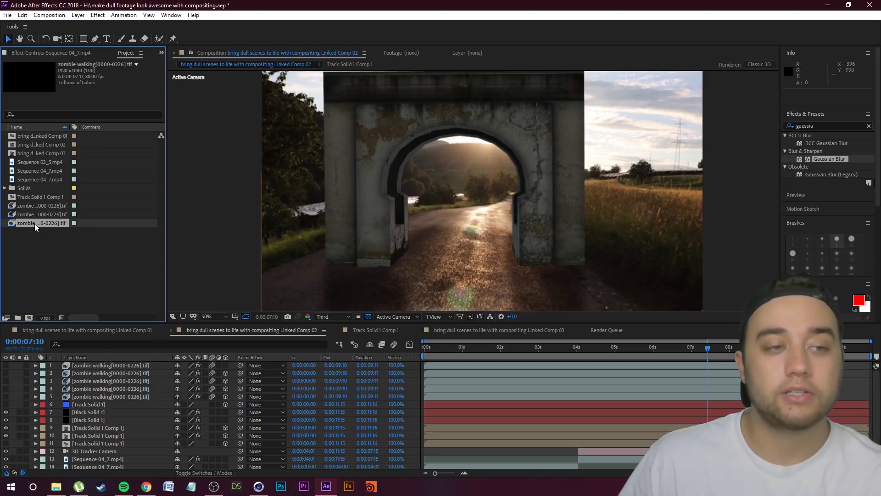
pyautogui.moveTo(104, 363); pyautogui.dragTo(104, 365)
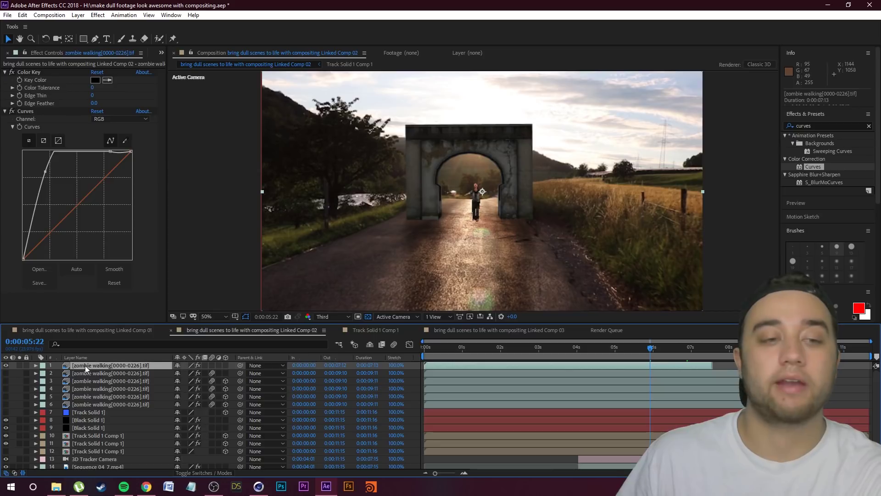
# - Interpret the newly imported zombie walking sequence at 24 frames per second and extend its top layer to the footage's full length
pyautogui.hotkey('ctrl', '0')
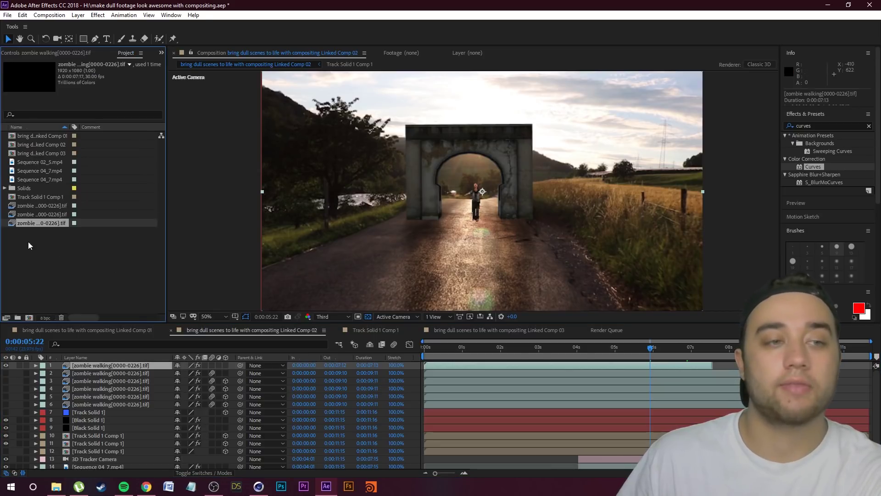
pyautogui.rightClick(48, 224)
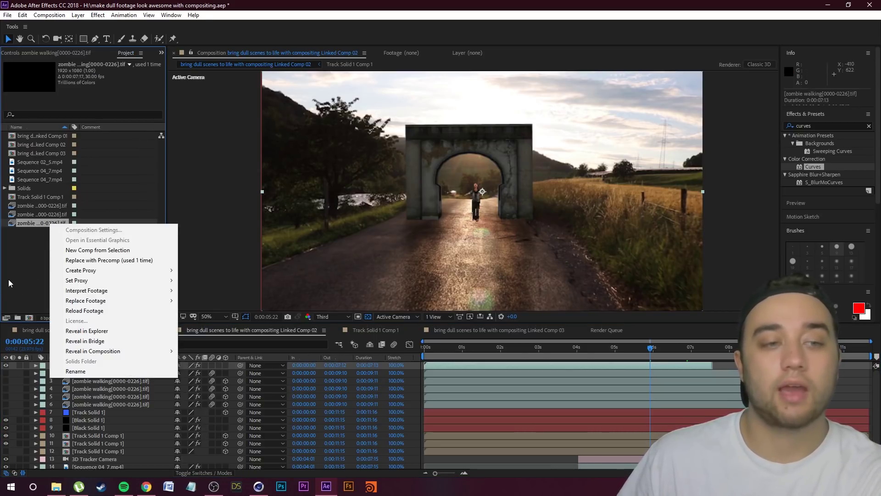
pyautogui.moveTo(122, 291)
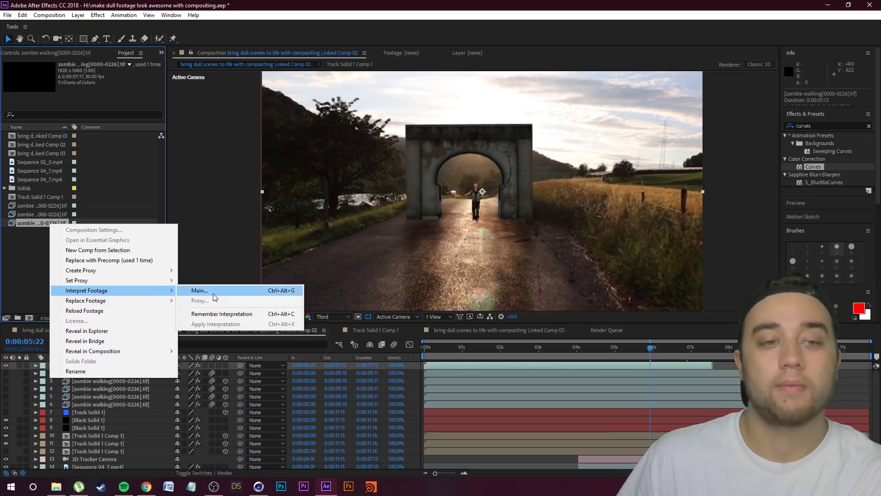
pyautogui.click(213, 294)
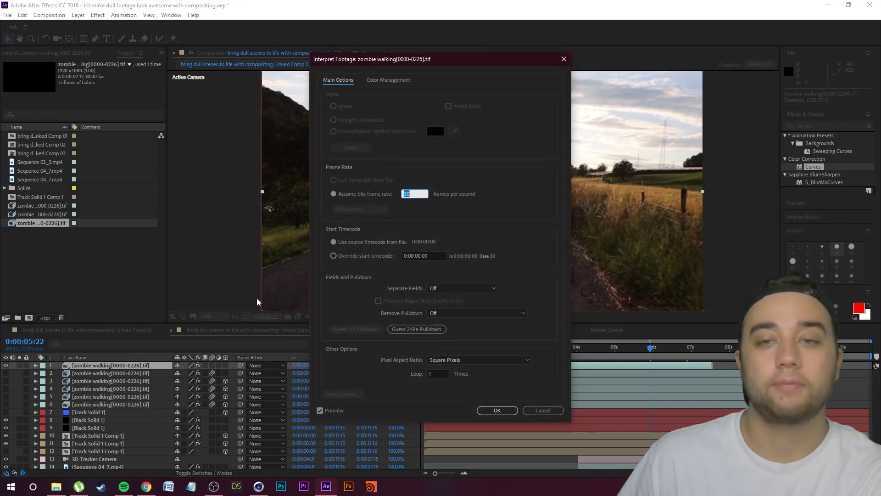
pyautogui.click(405, 193)
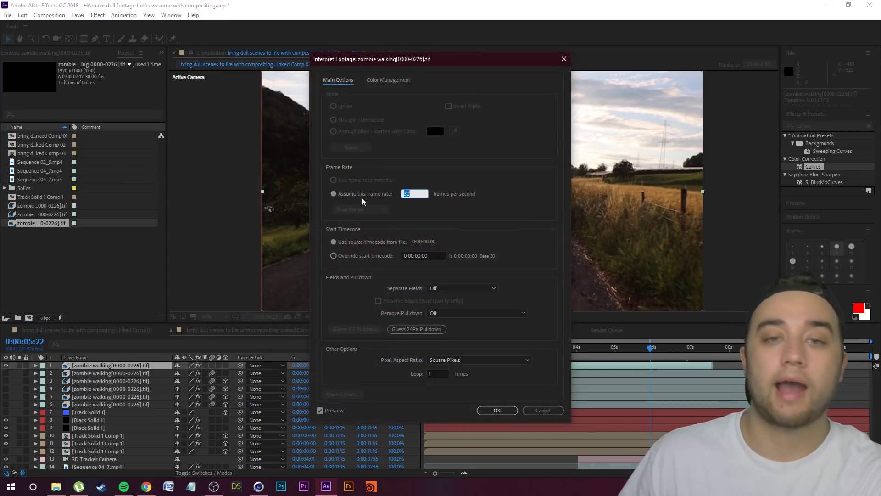
pyautogui.doubleClick(405, 193)
pyautogui.write('24')
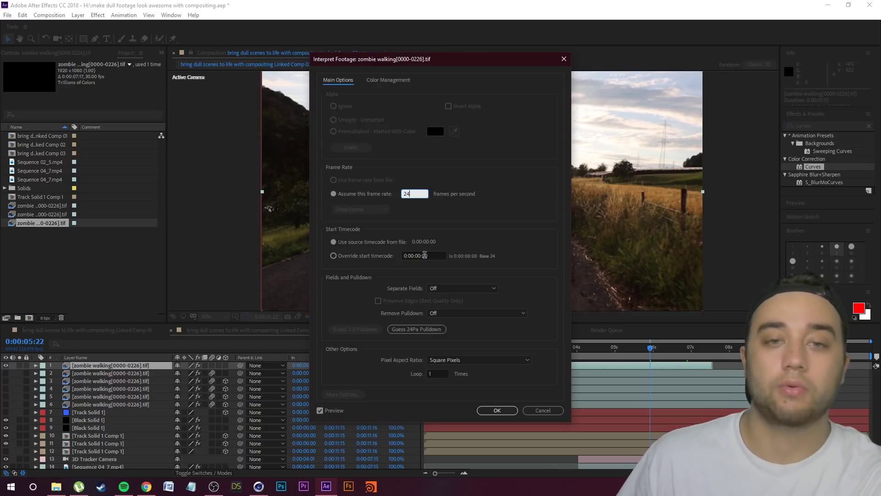
pyautogui.click(497, 410)
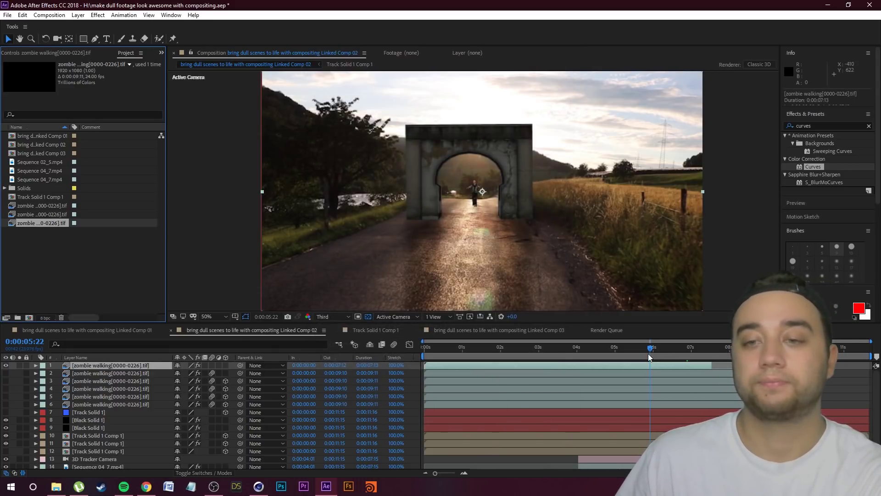
pyautogui.moveTo(715, 363); pyautogui.dragTo(730, 363)
pyautogui.press('space')
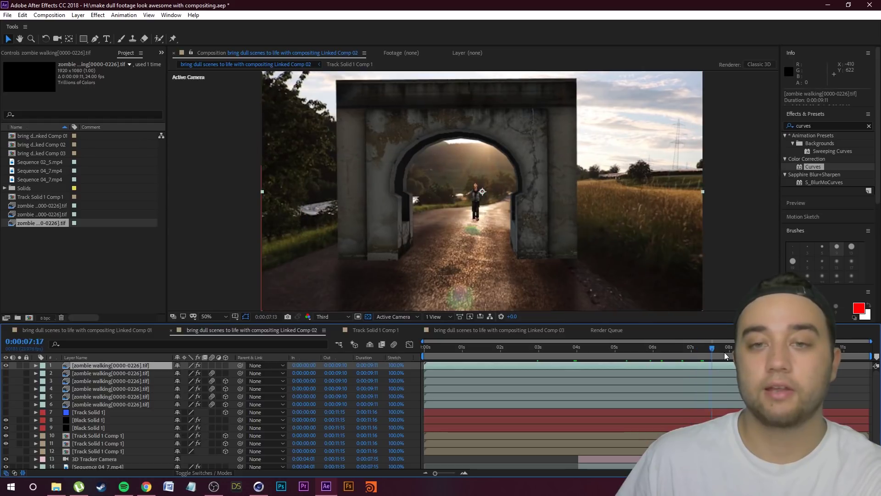
# - View the composited frame at Full preview resolution and return the preview resolution to Third
pyautogui.click(336, 317)
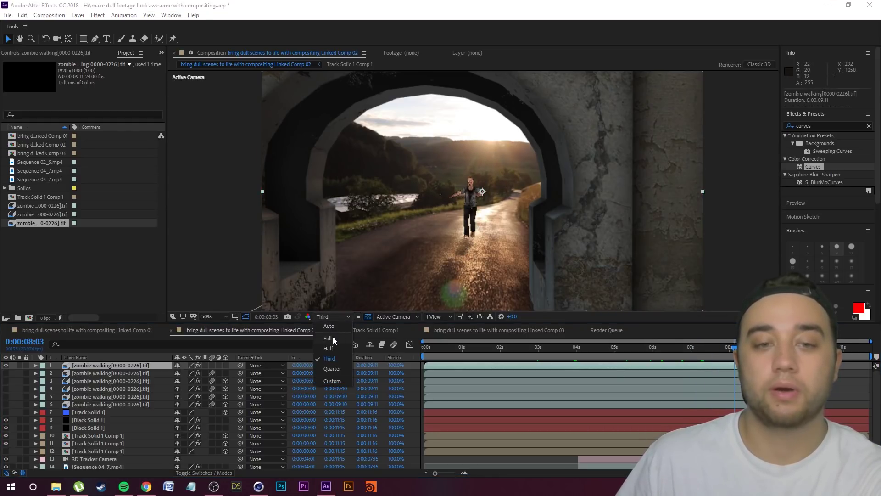
pyautogui.click(332, 337)
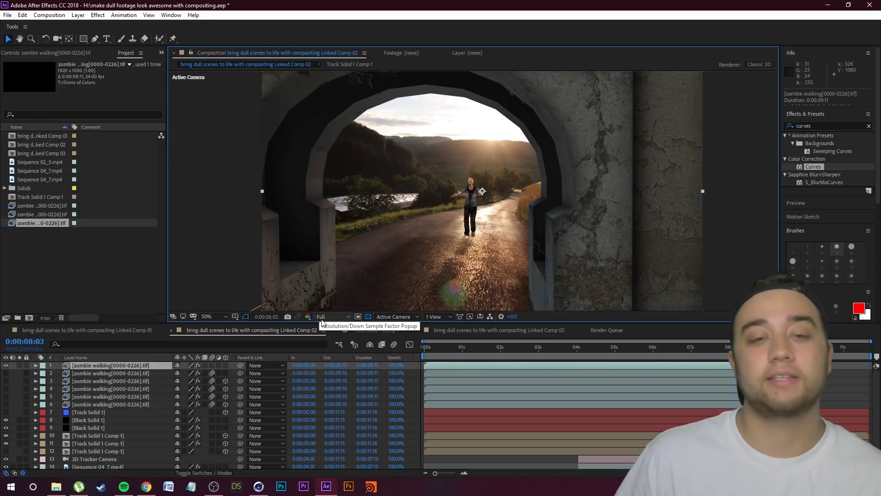
pyautogui.click(330, 317)
pyautogui.click(340, 358)
pyautogui.press(',')
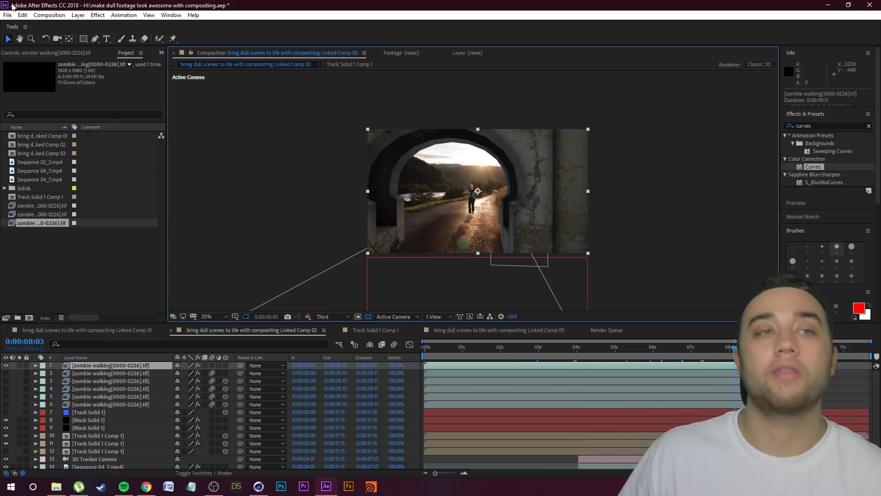
pyautogui.click(104, 16)
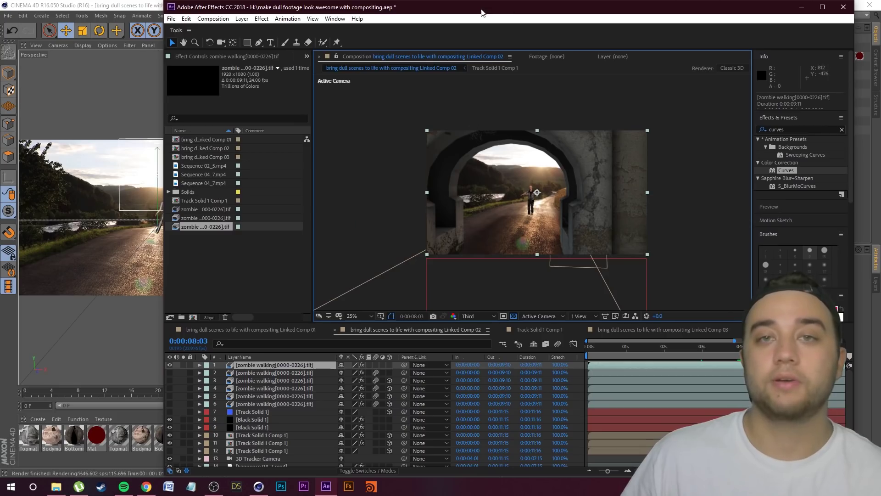
pyautogui.doubleClick(481, 9)
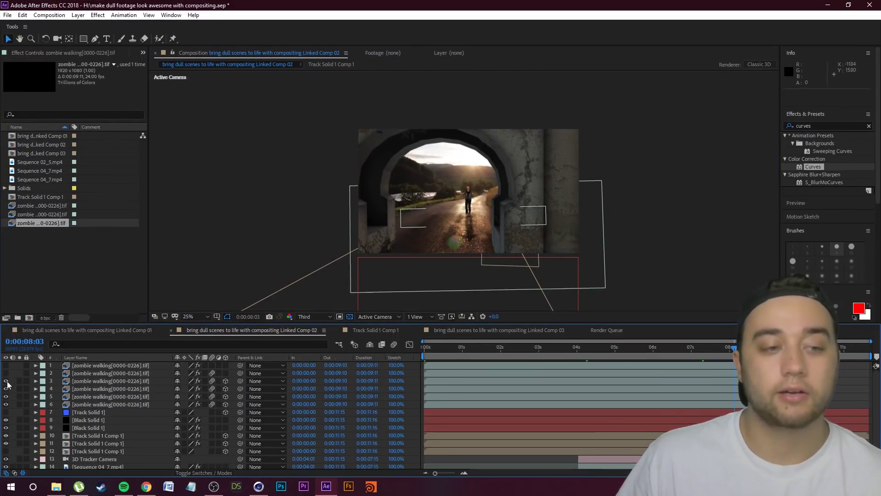
# - Duplicate the lowest zombie walking layer and move the copy down below the zombie's feet to position 960.8, 911.0, -1140.2
pyautogui.click(86, 403)
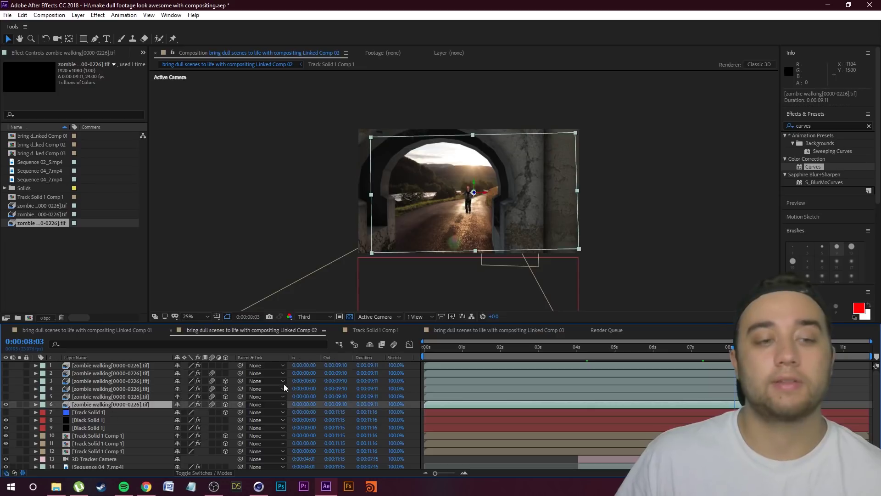
pyautogui.hotkey('ctrl', 'd')
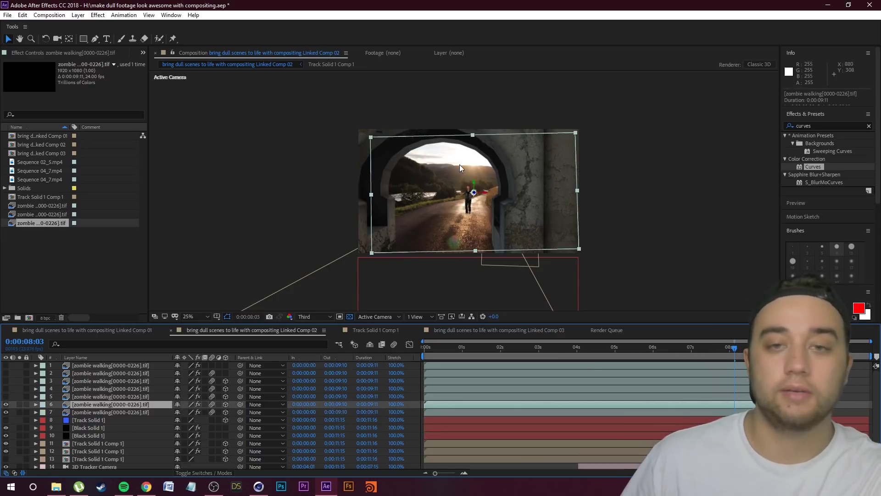
pyautogui.moveTo(477, 253)
pyautogui.mouseDown()
pyautogui.moveTo(478, 262)
pyautogui.moveTo(485, 222)
pyautogui.moveTo(486, 259)
pyautogui.mouseUp()
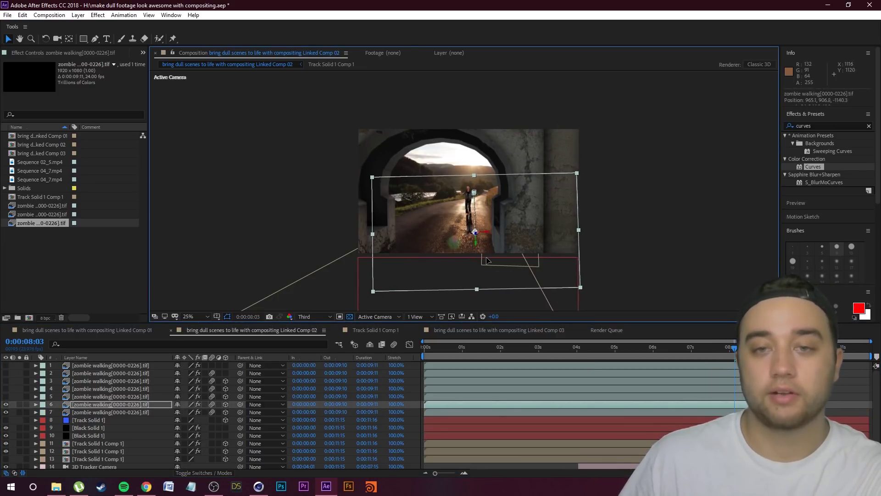
# - Apply the Fill effect to the duplicated zombie layer and set its colour to black (000000)
pyautogui.click(817, 132)
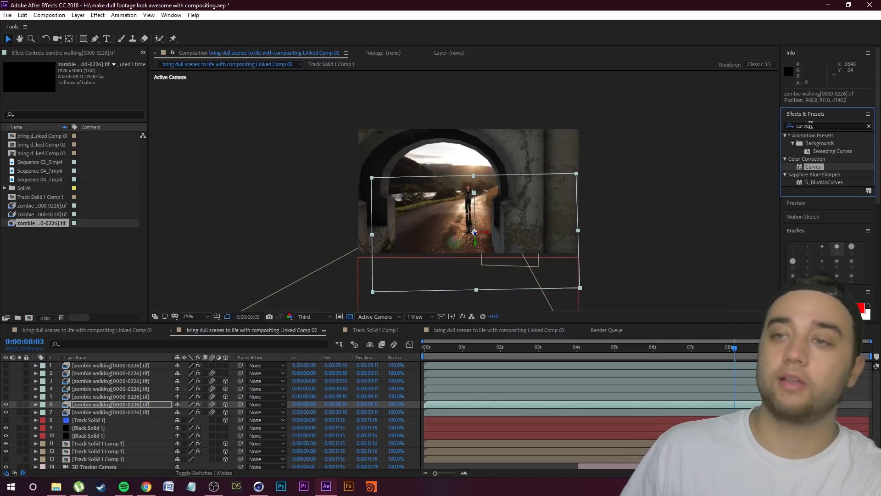
pyautogui.write('fill')
pyautogui.moveTo(809, 182); pyautogui.dragTo(134, 405)
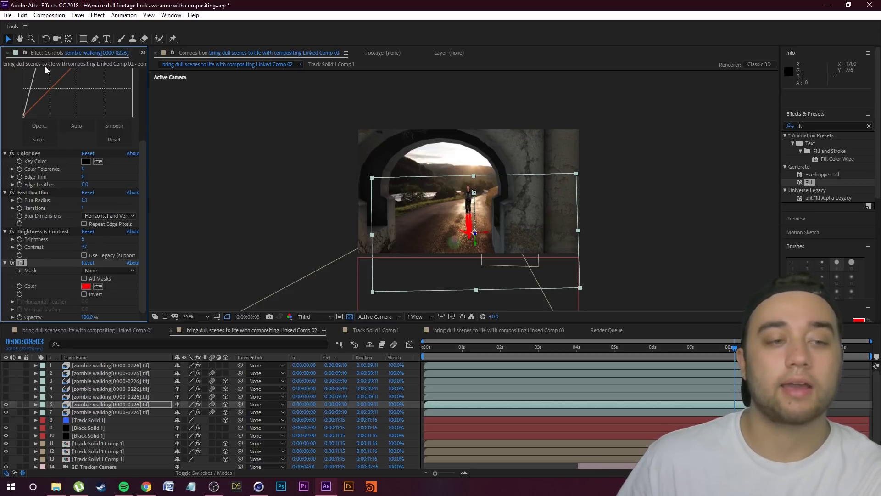
pyautogui.click(86, 286)
pyautogui.click(407, 264)
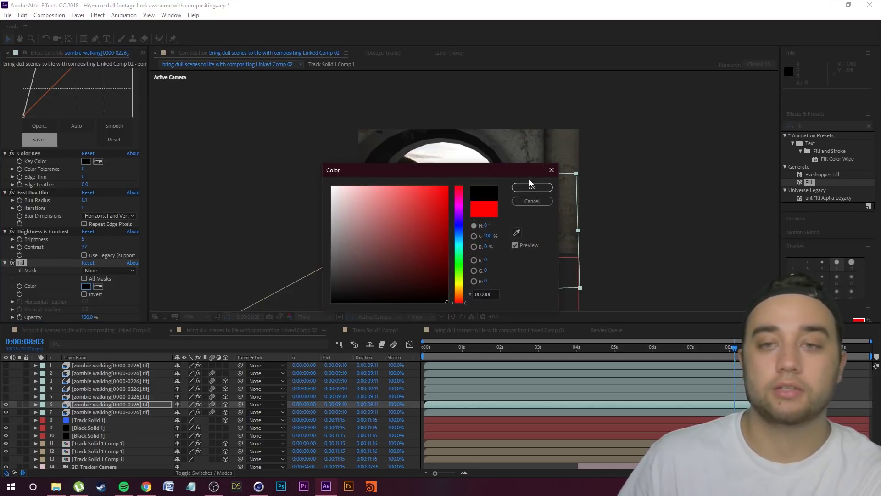
pyautogui.click(531, 186)
# - Set the blending mode of the black-filled zombie duplicate to Soft Light
pyautogui.click(208, 472)
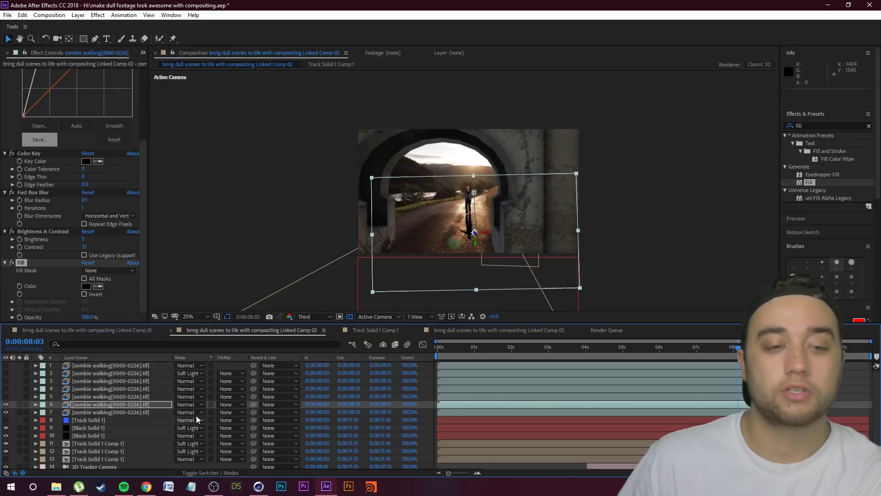
pyautogui.click(192, 405)
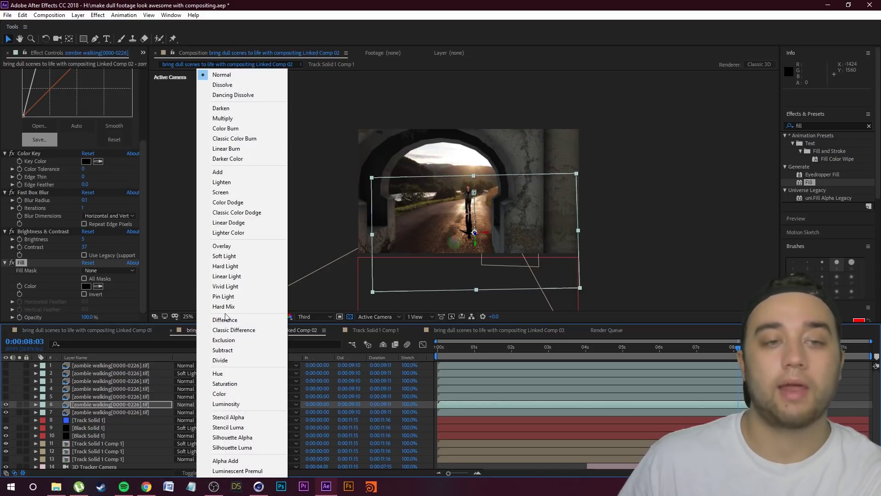
pyautogui.click(224, 256)
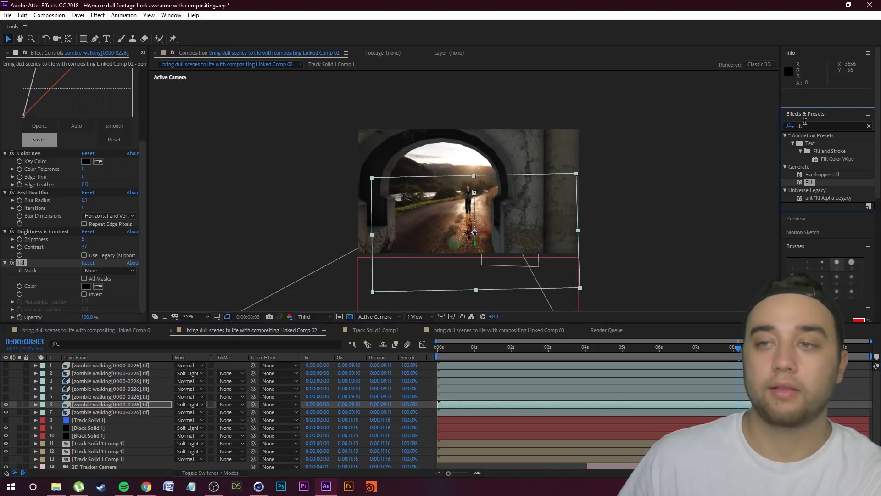
# - Find the Gaussian Blur effect and apply it to the black-filled zombie duplicate
pyautogui.doubleClick(822, 126)
pyautogui.write('gaussian')
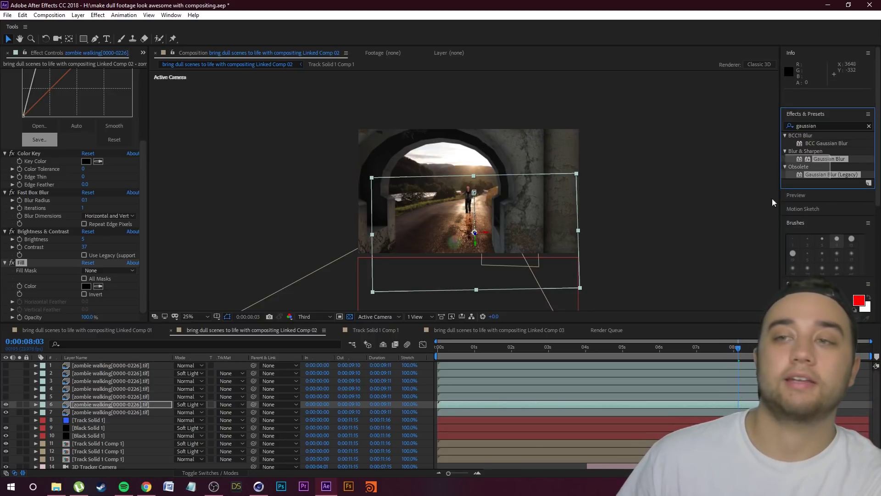
pyautogui.moveTo(833, 158); pyautogui.dragTo(107, 408)
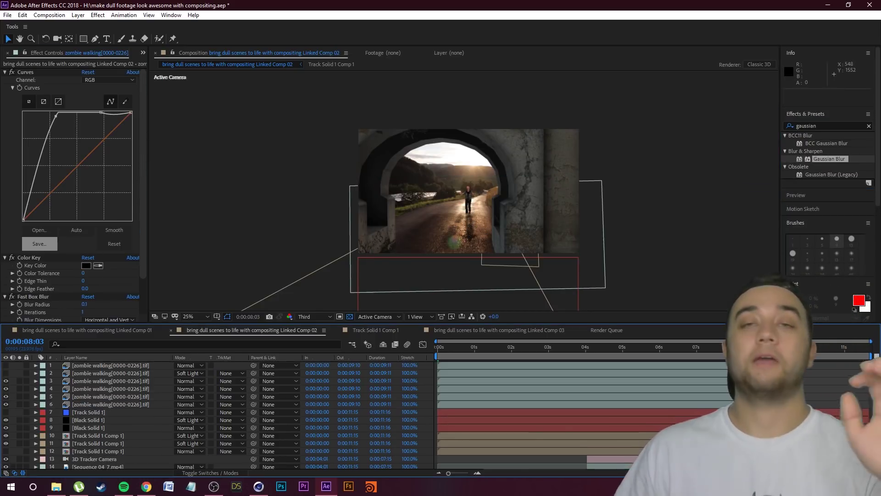